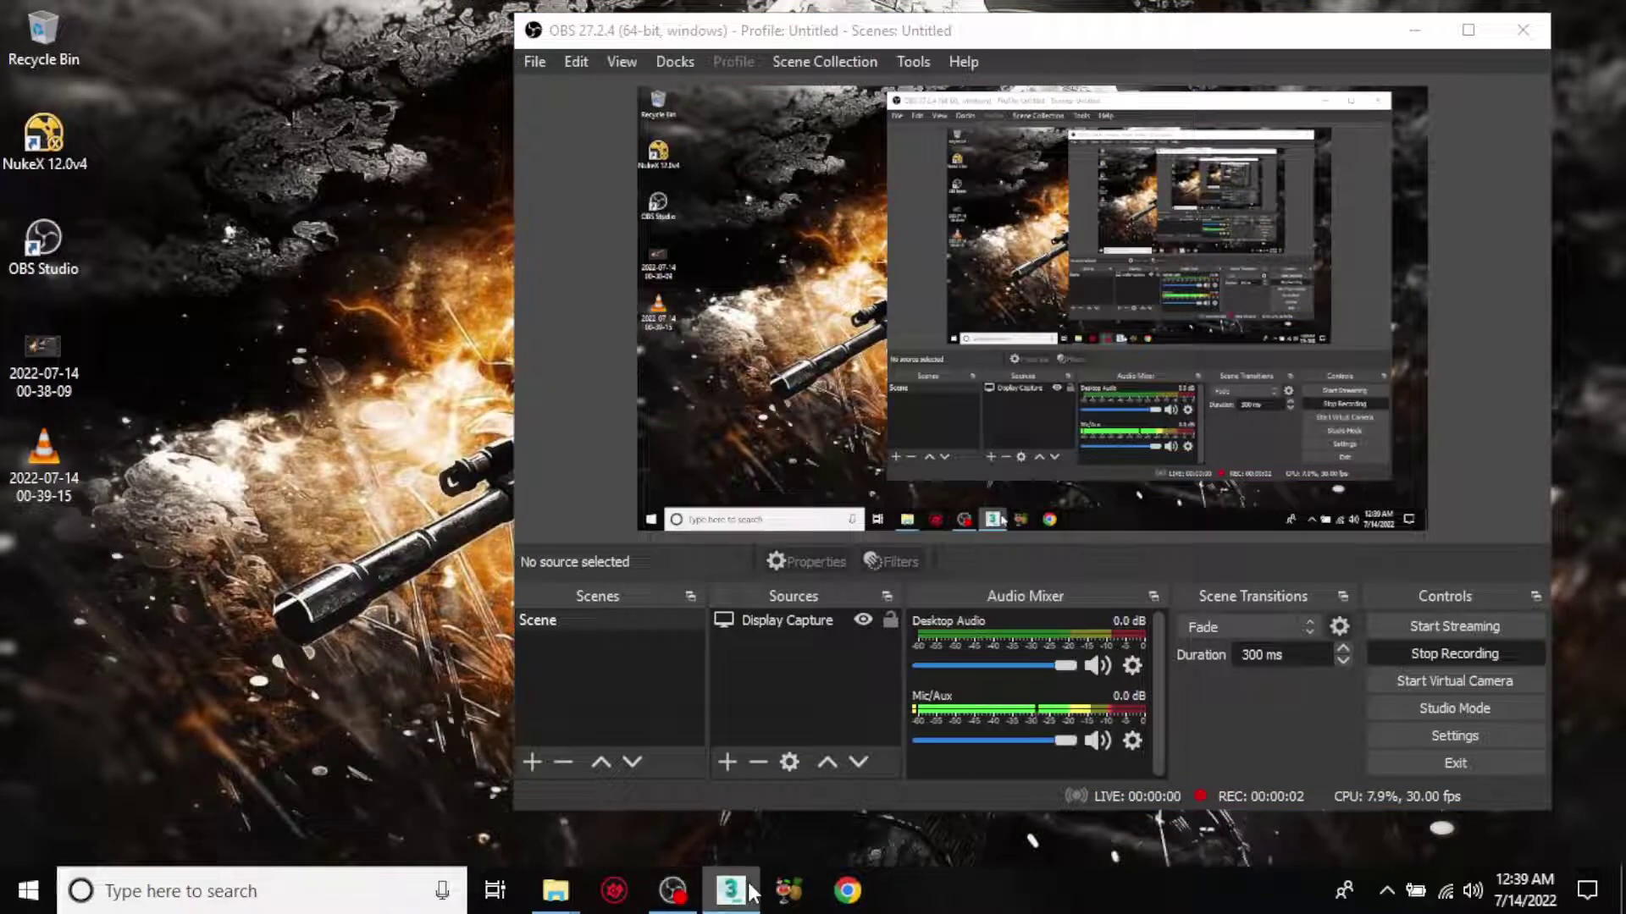
- Bring the bedroom scene forward and open Render Setup, showing Scanline at 1920×1080 for PhysCamera002
left_click(731, 891)
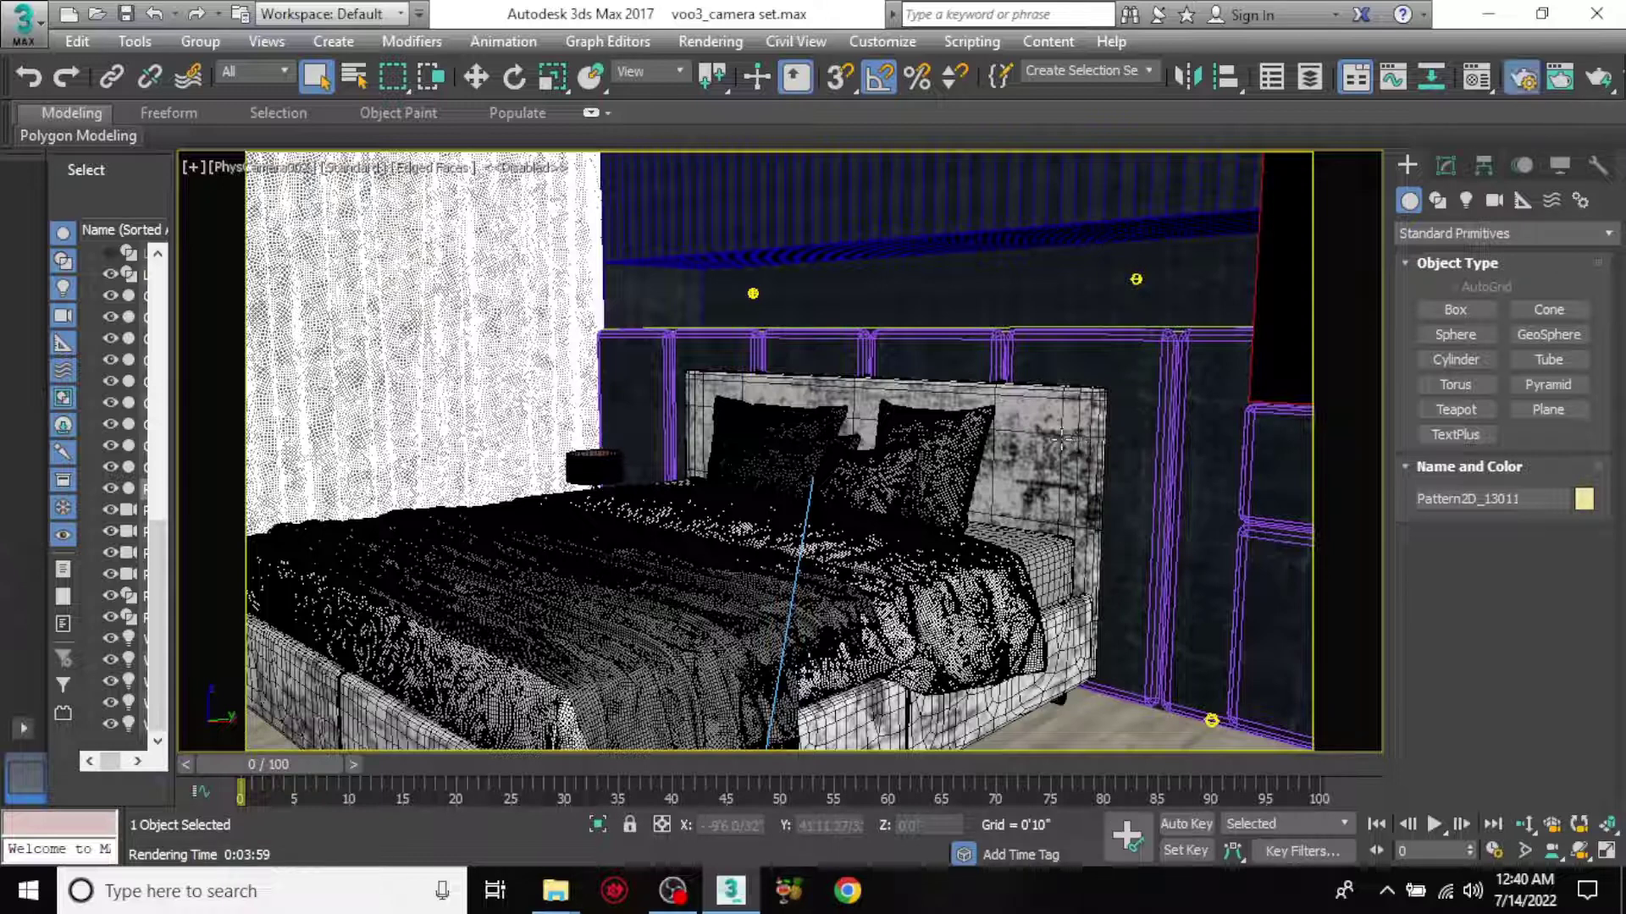
key("F10")
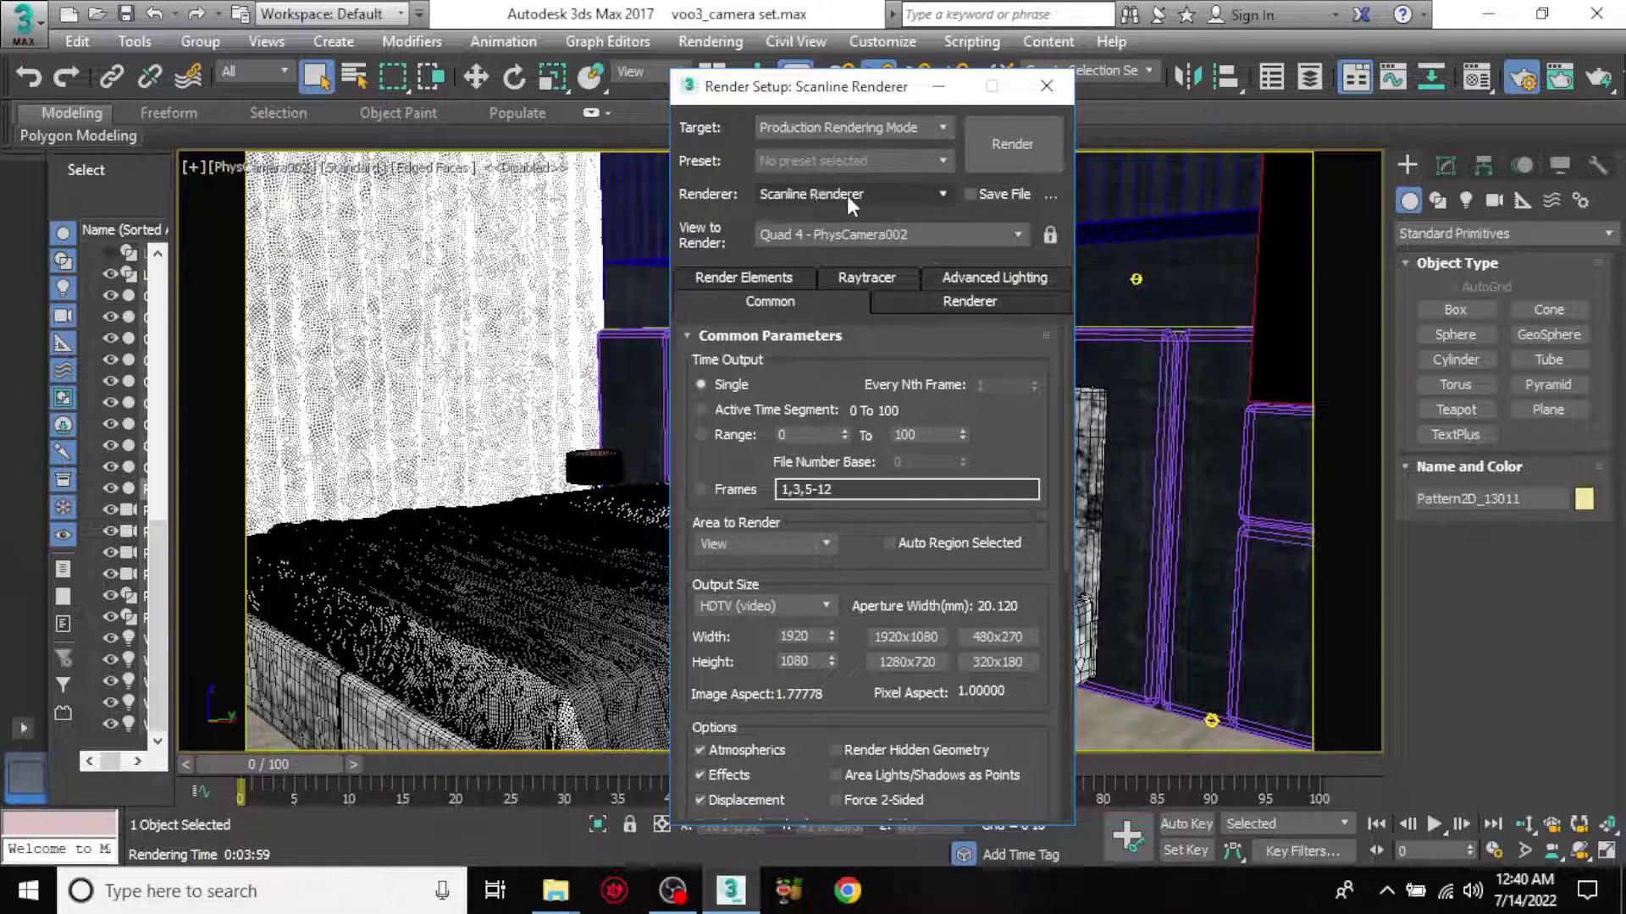
- Set the renderer to V-Ray Adv 3.40.01 and move Render Setup to the right side
left_click_drag(861, 91, 586, 90)
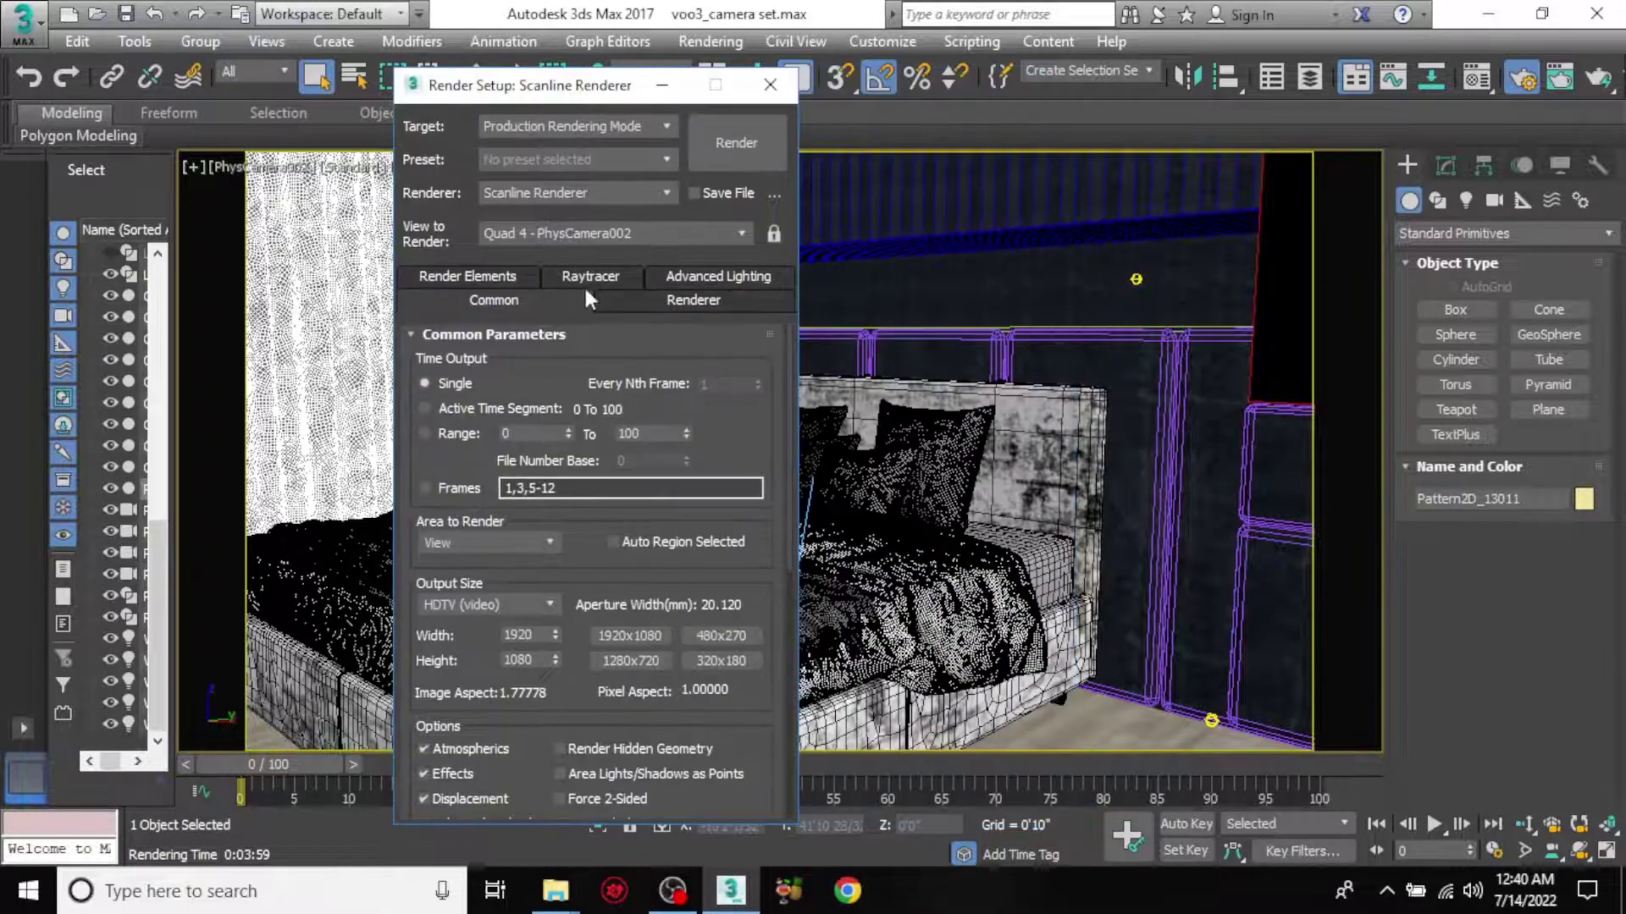
left_click(614, 189)
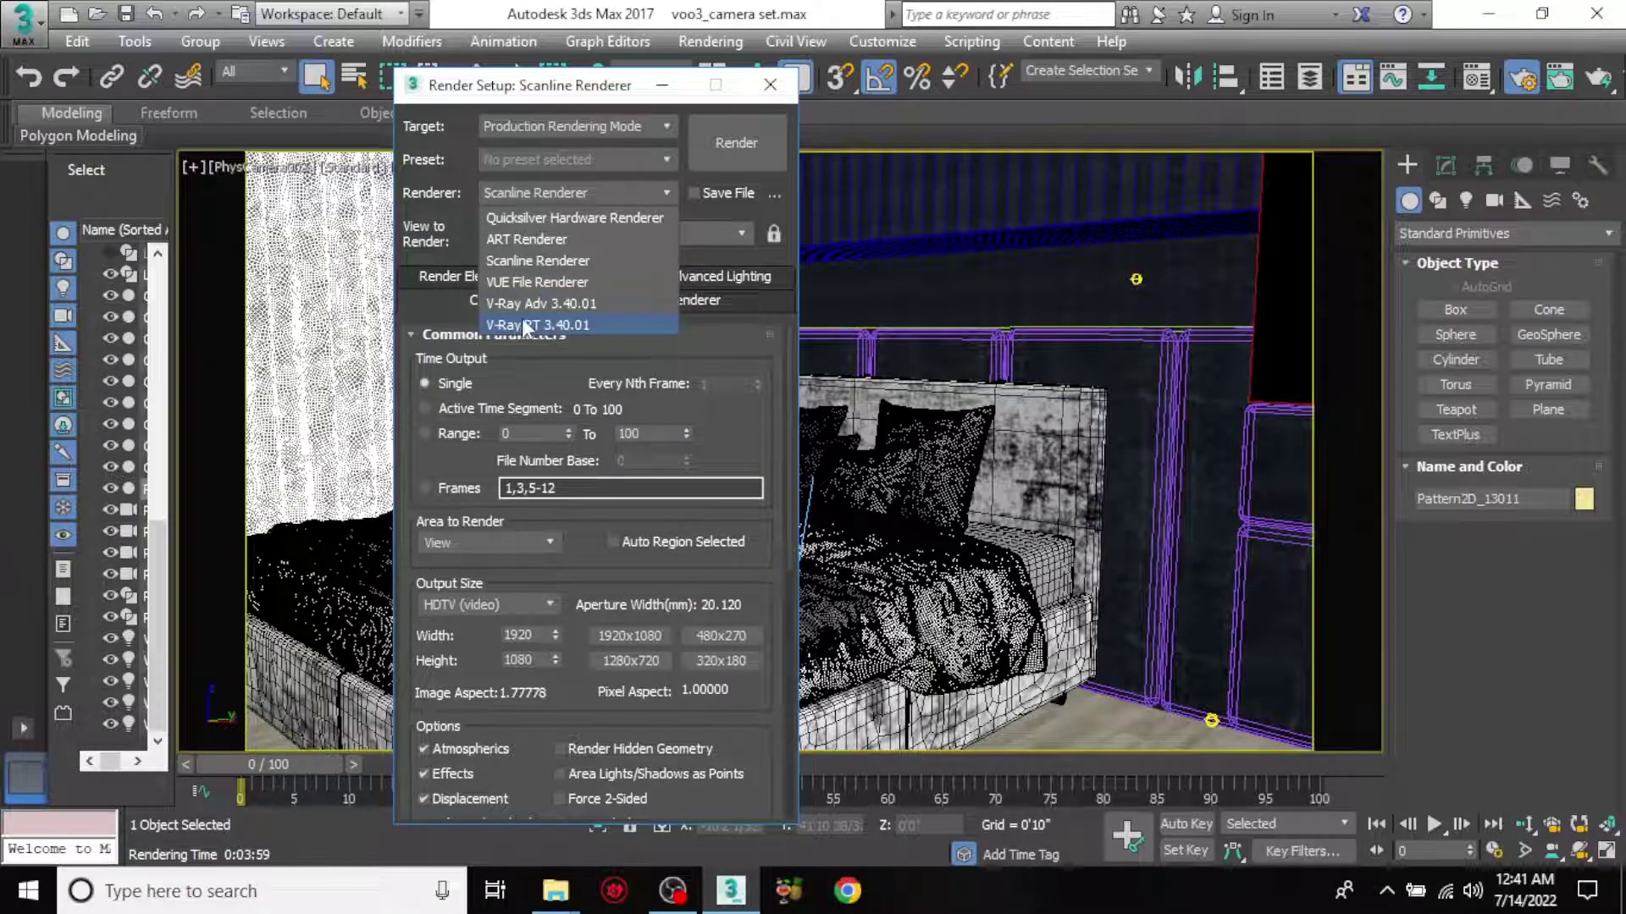
left_click(567, 307)
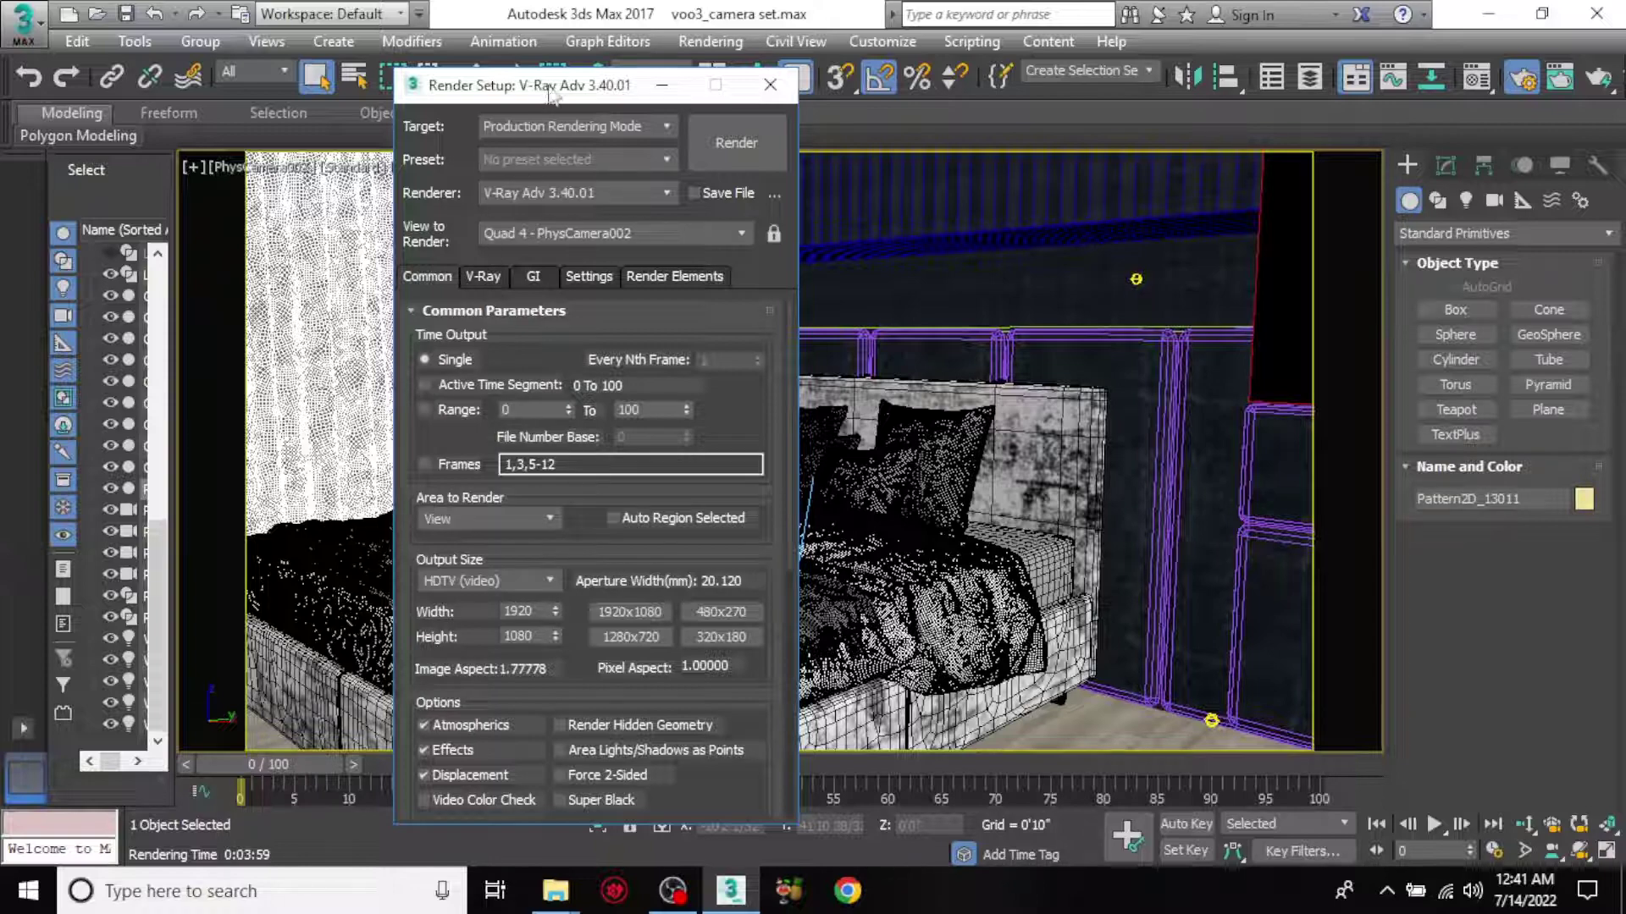
left_click_drag(551, 94, 1048, 72)
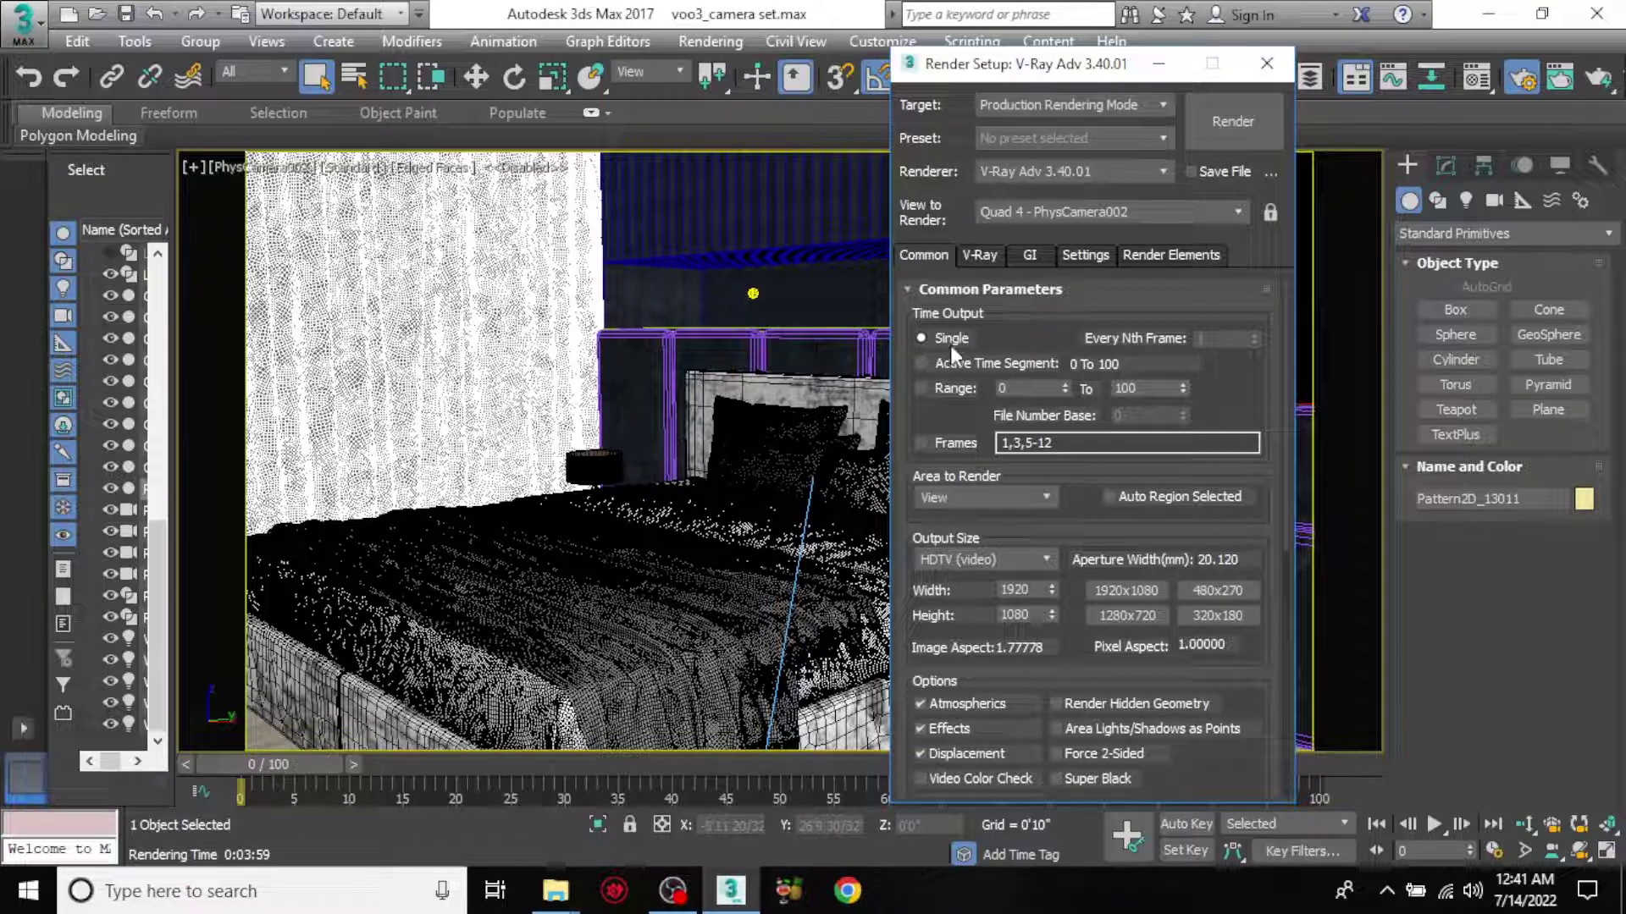
left_click(1014, 501)
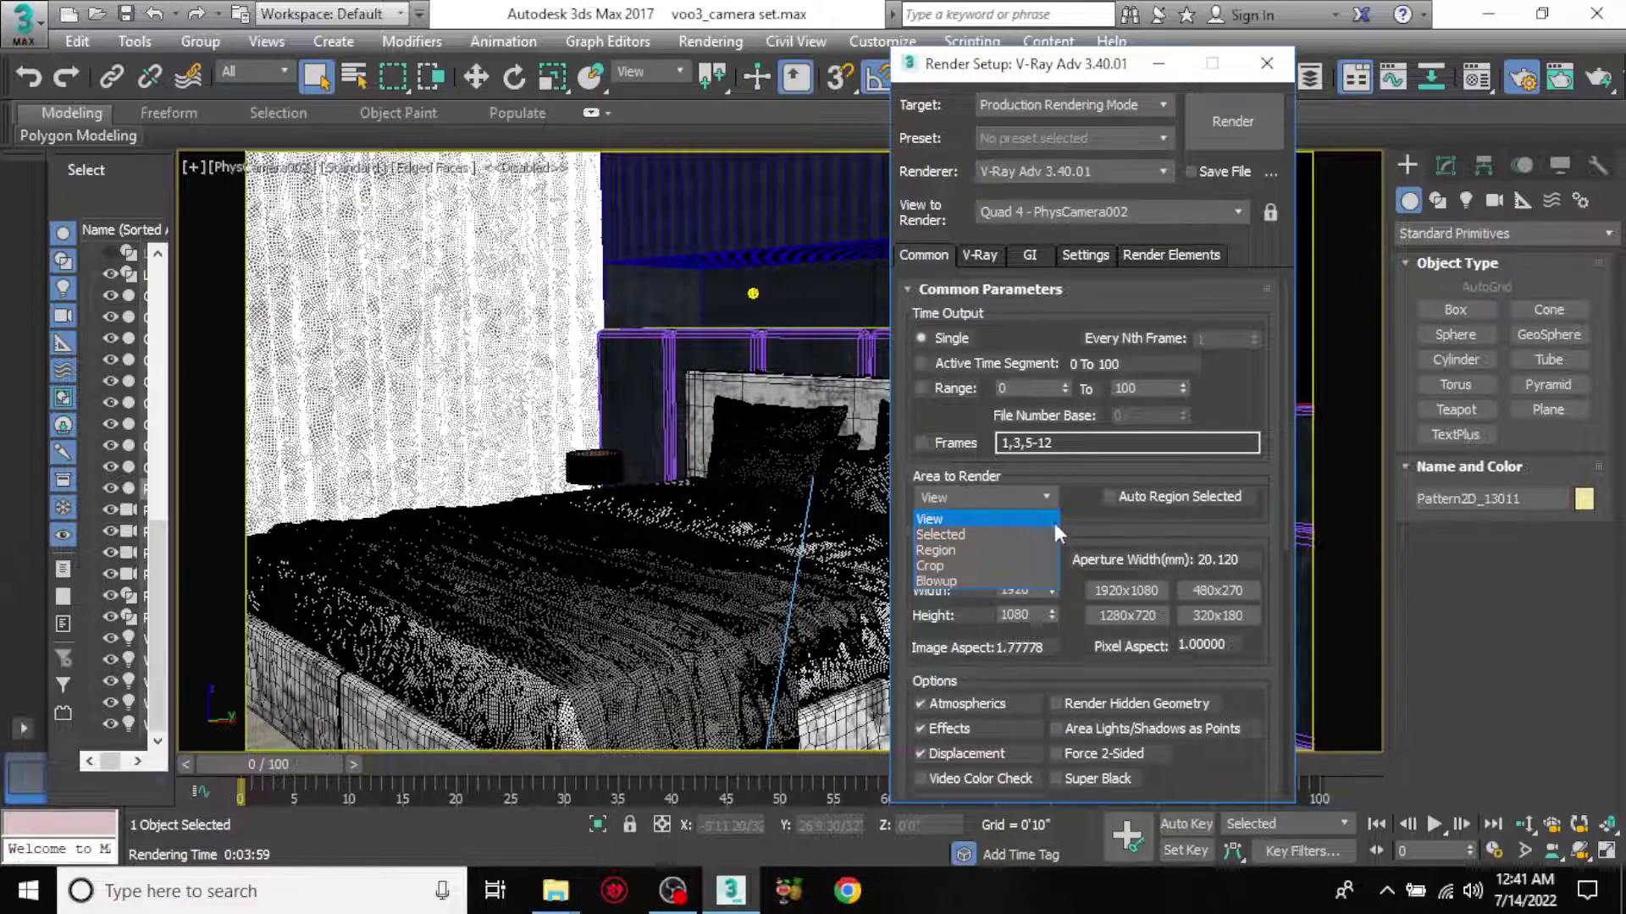
left_click(1089, 525)
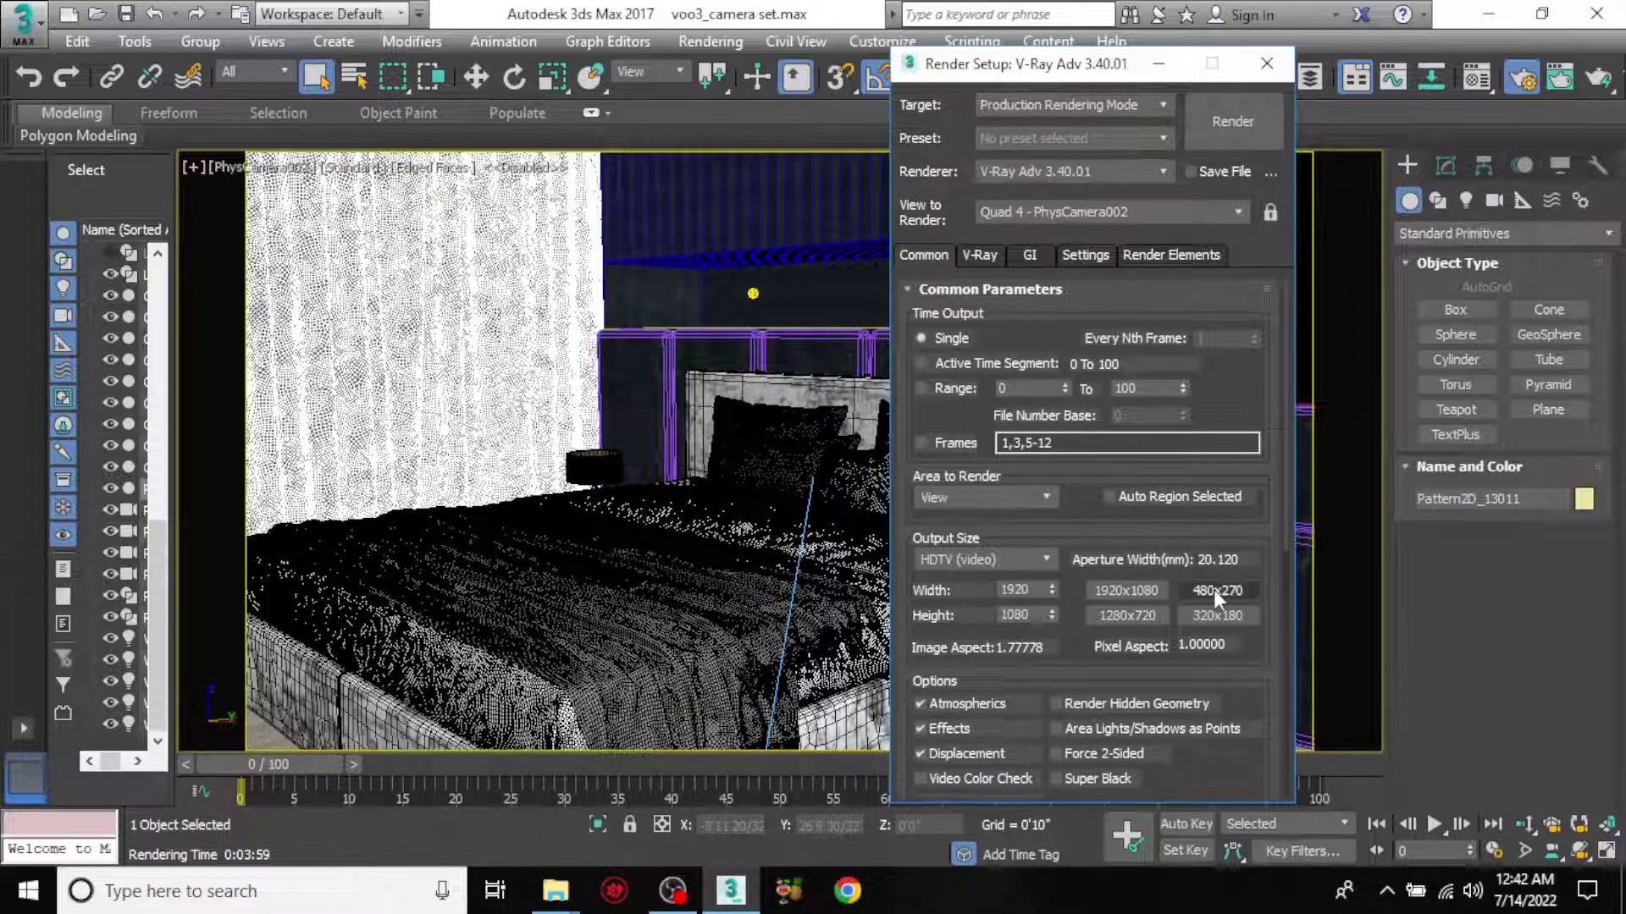
left_click(1037, 557)
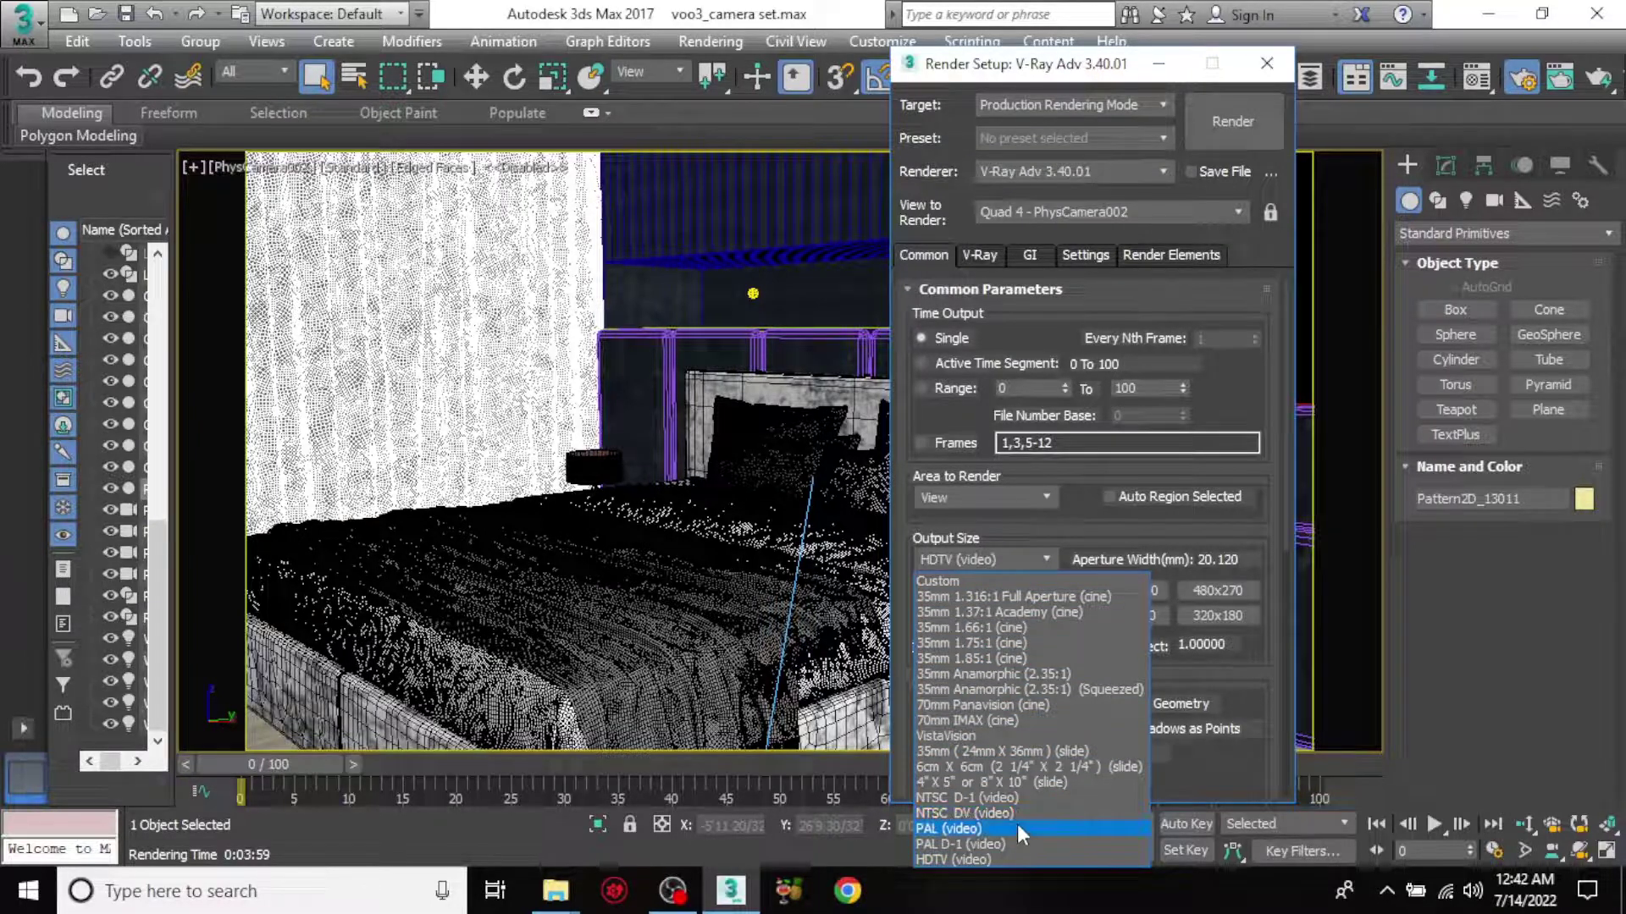
left_click(988, 860)
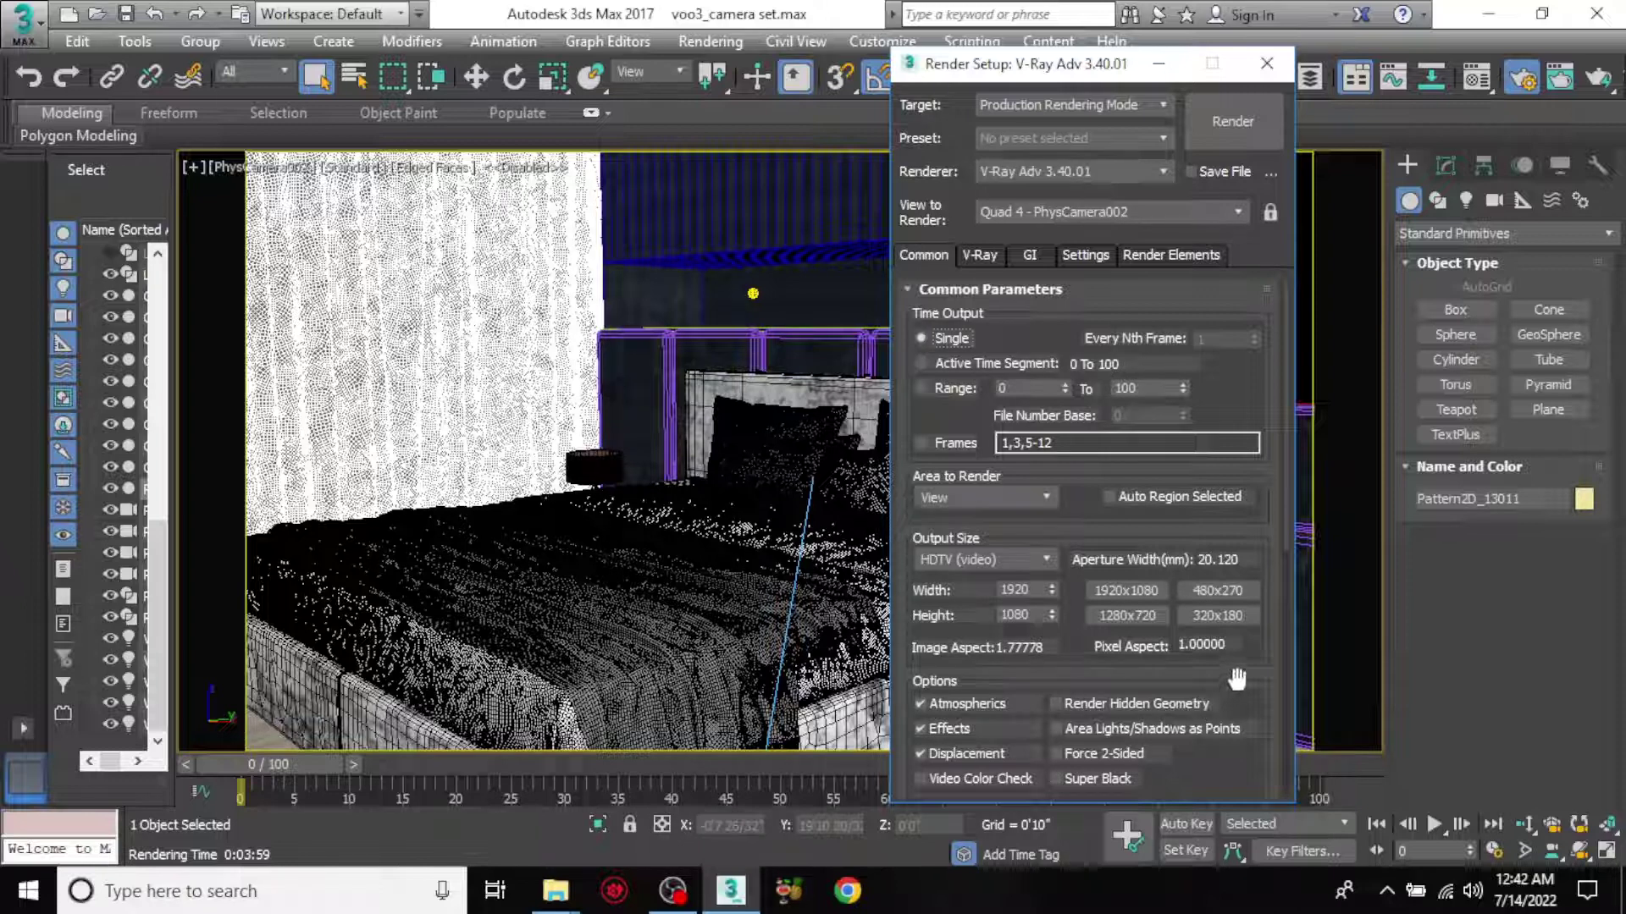
left_click_drag(1232, 678, 1227, 398)
scroll(1202, 542, "down", 2)
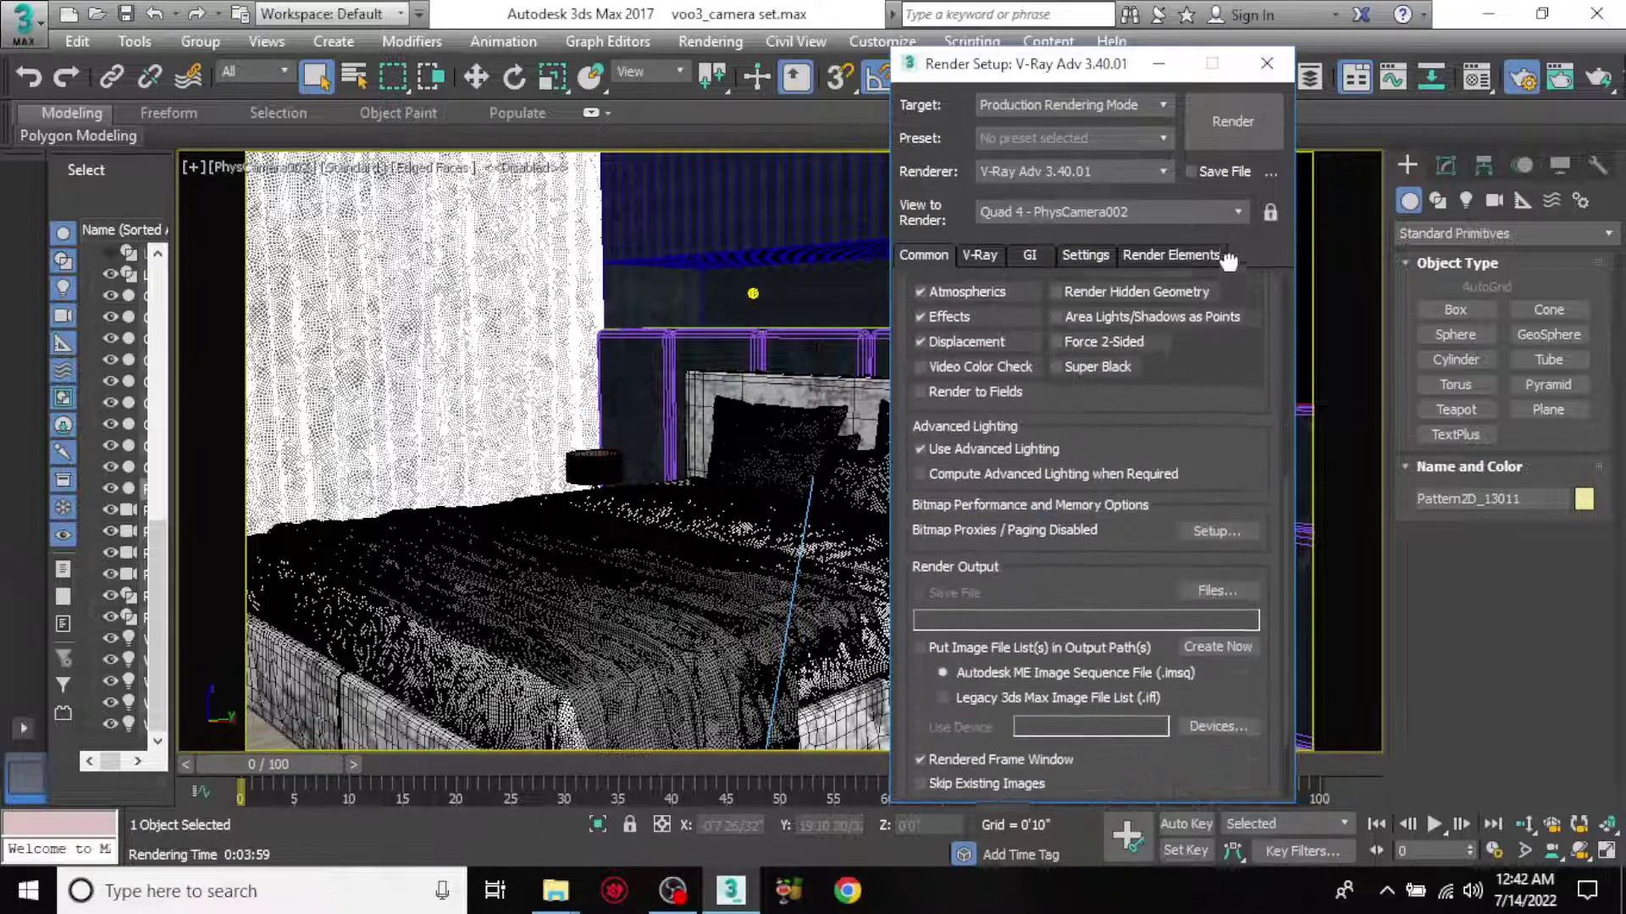
scroll(1156, 669, "down", 1)
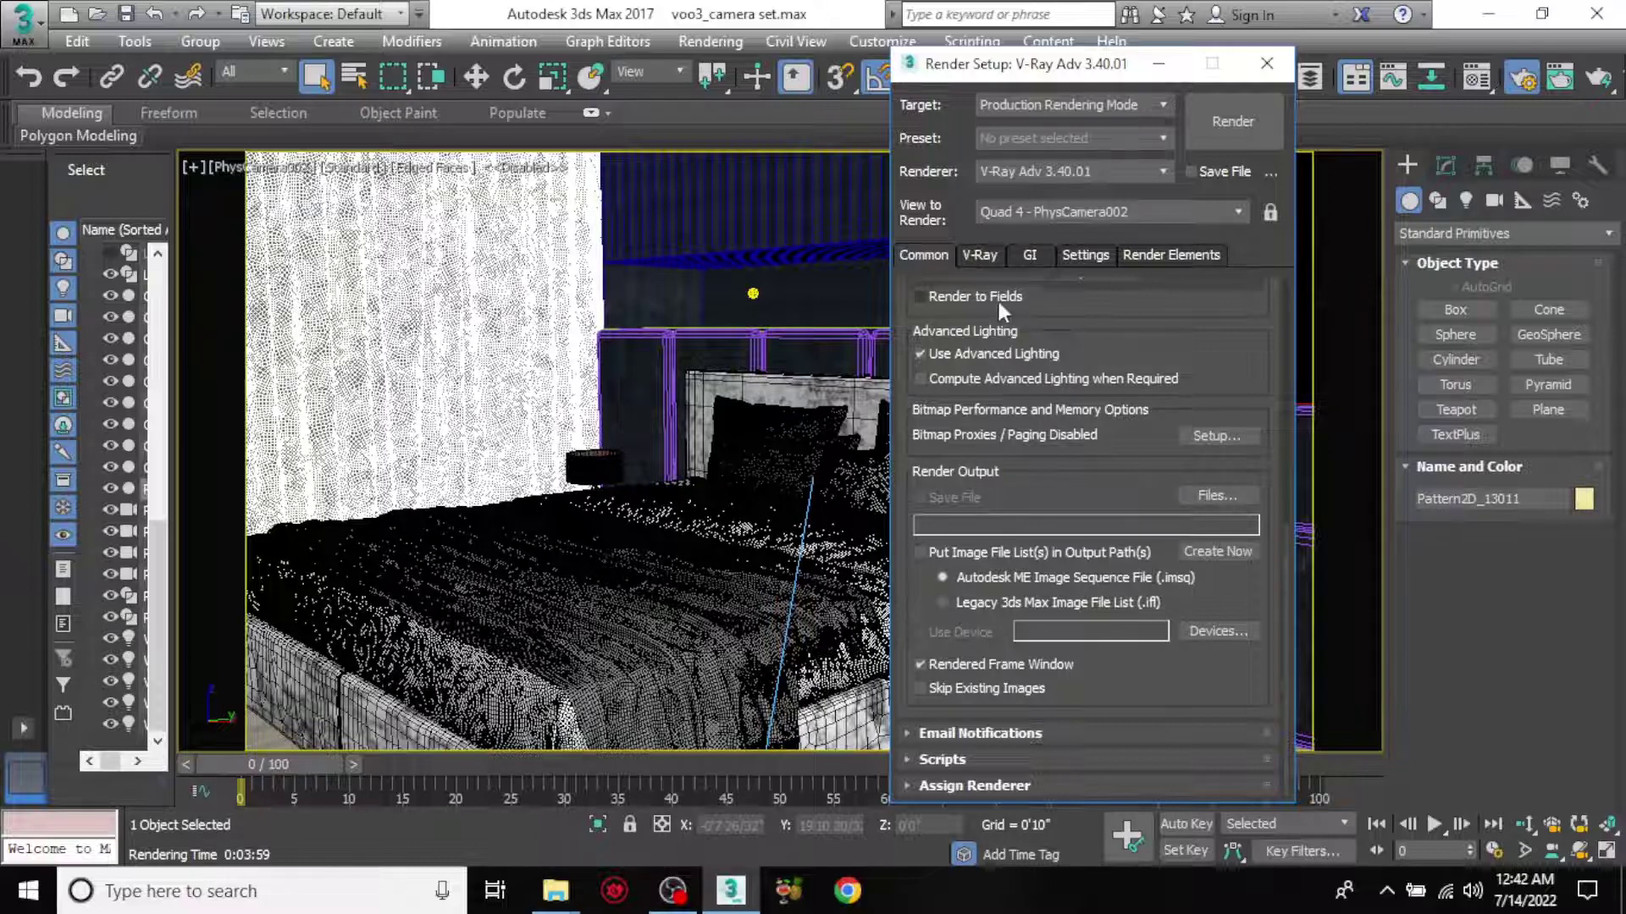
- On the V-Ray tab, disable the built-in frame buffer
left_click(982, 254)
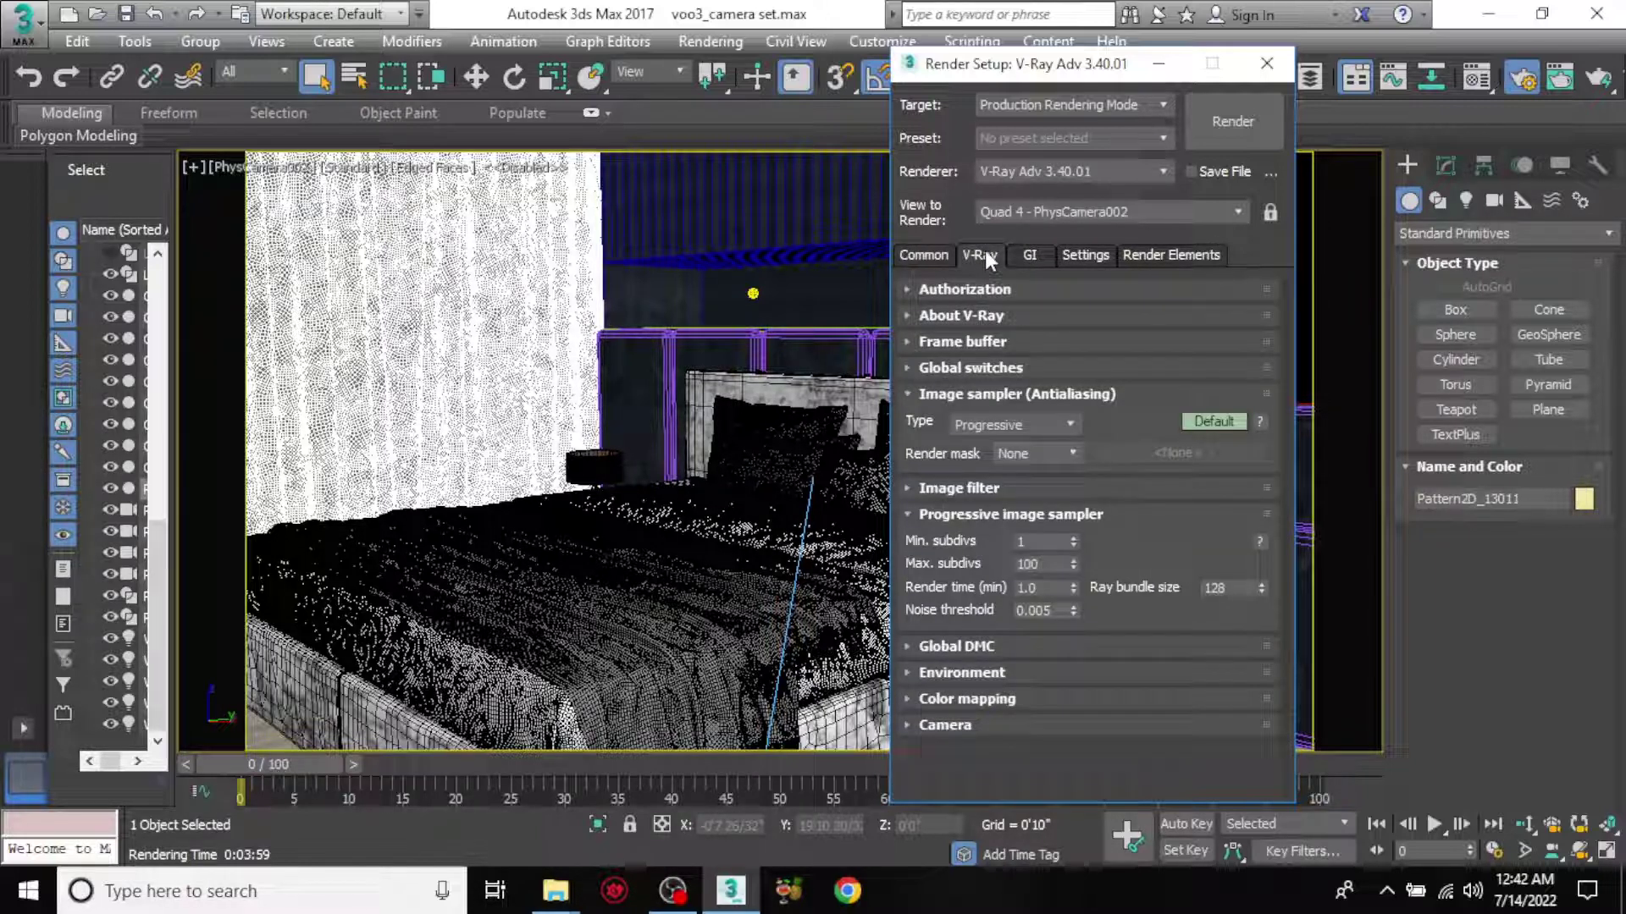
left_click(906, 289)
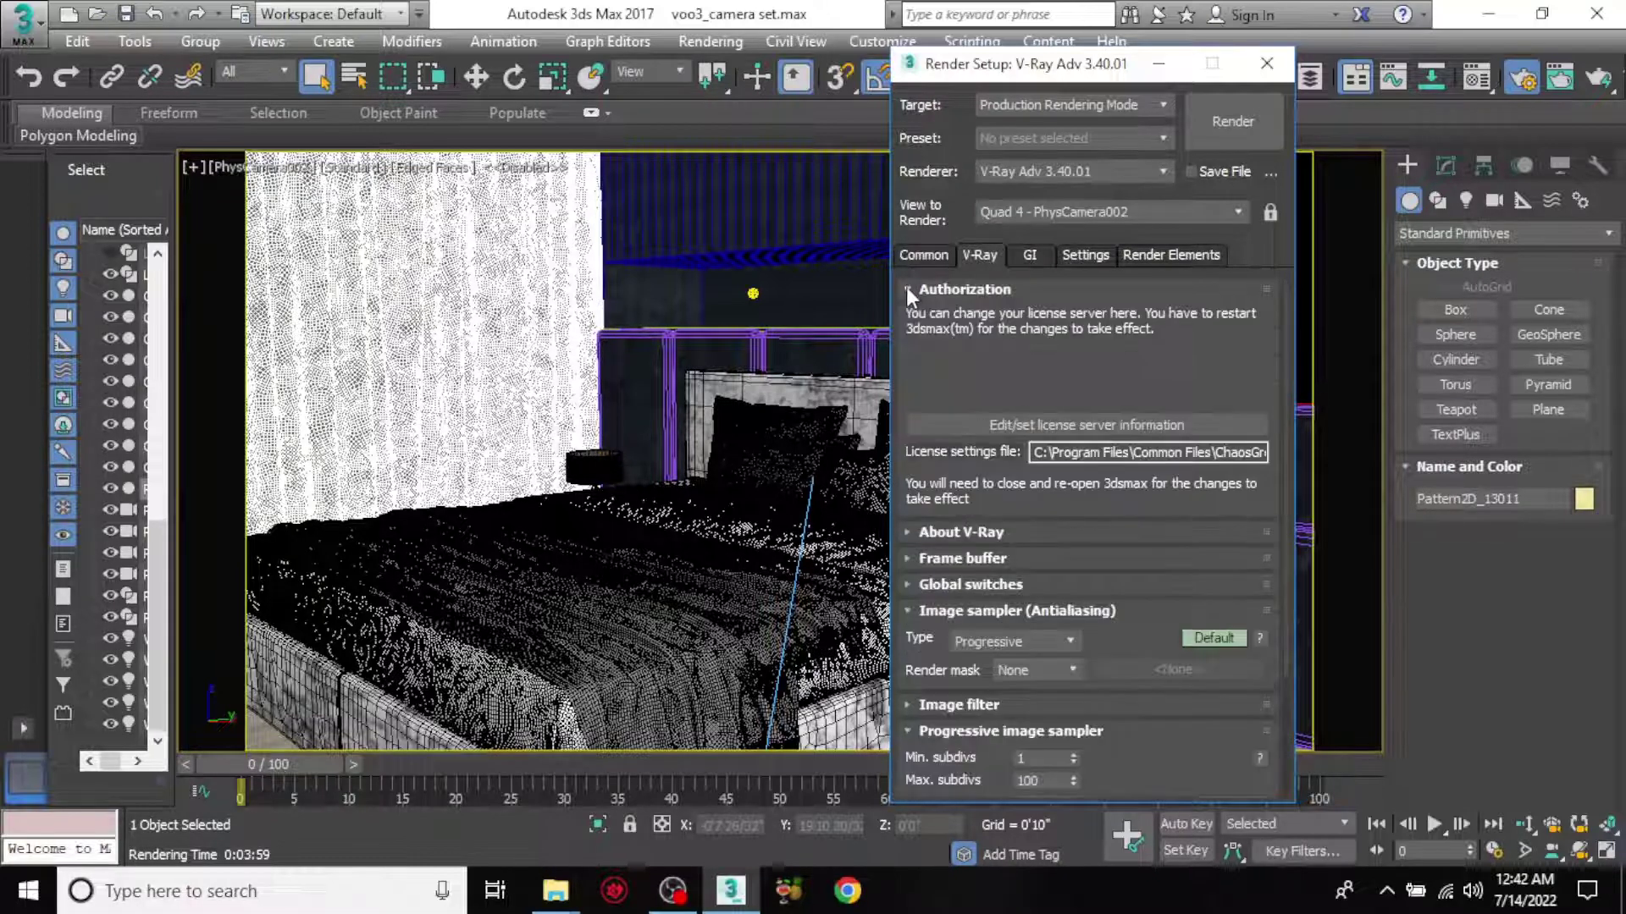
left_click(904, 315)
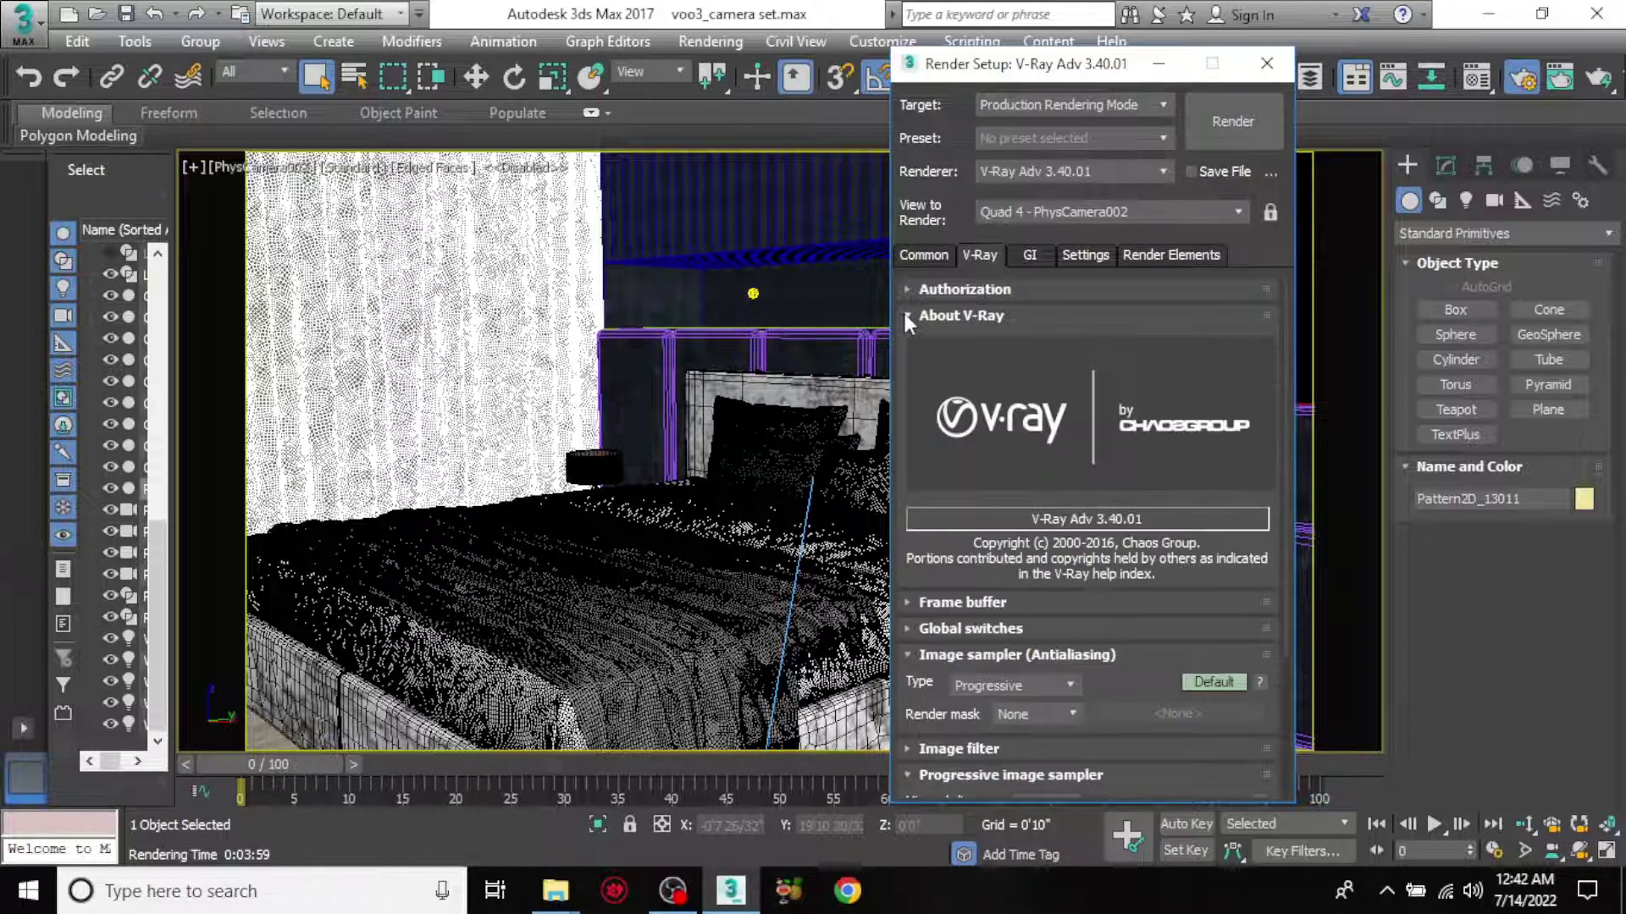
left_click(905, 315)
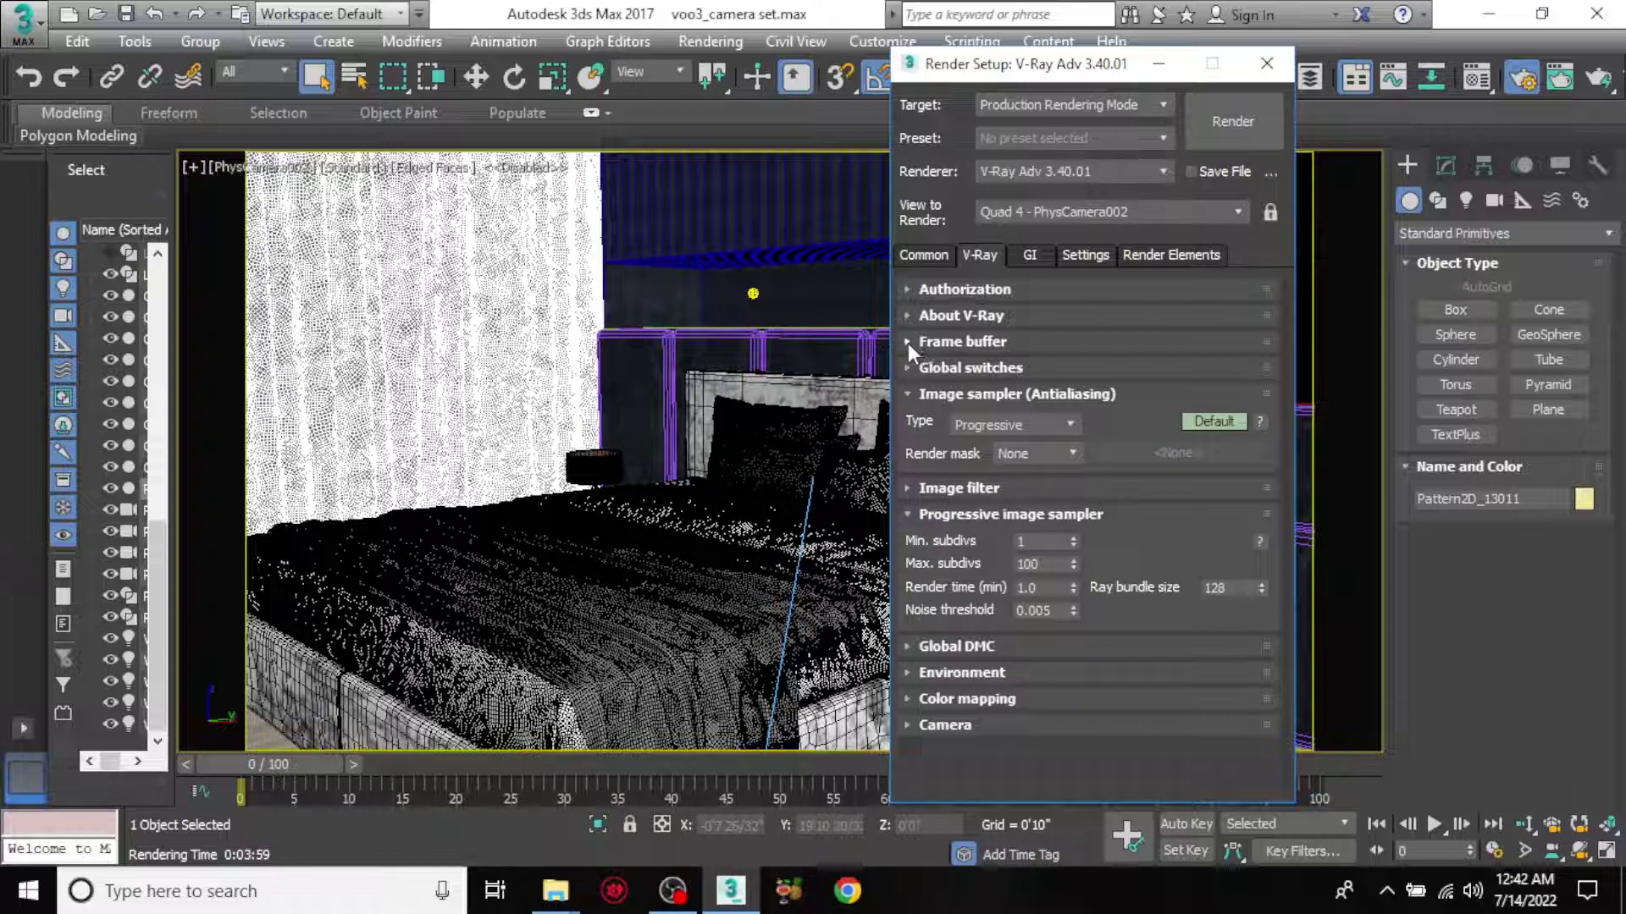
left_click(907, 343)
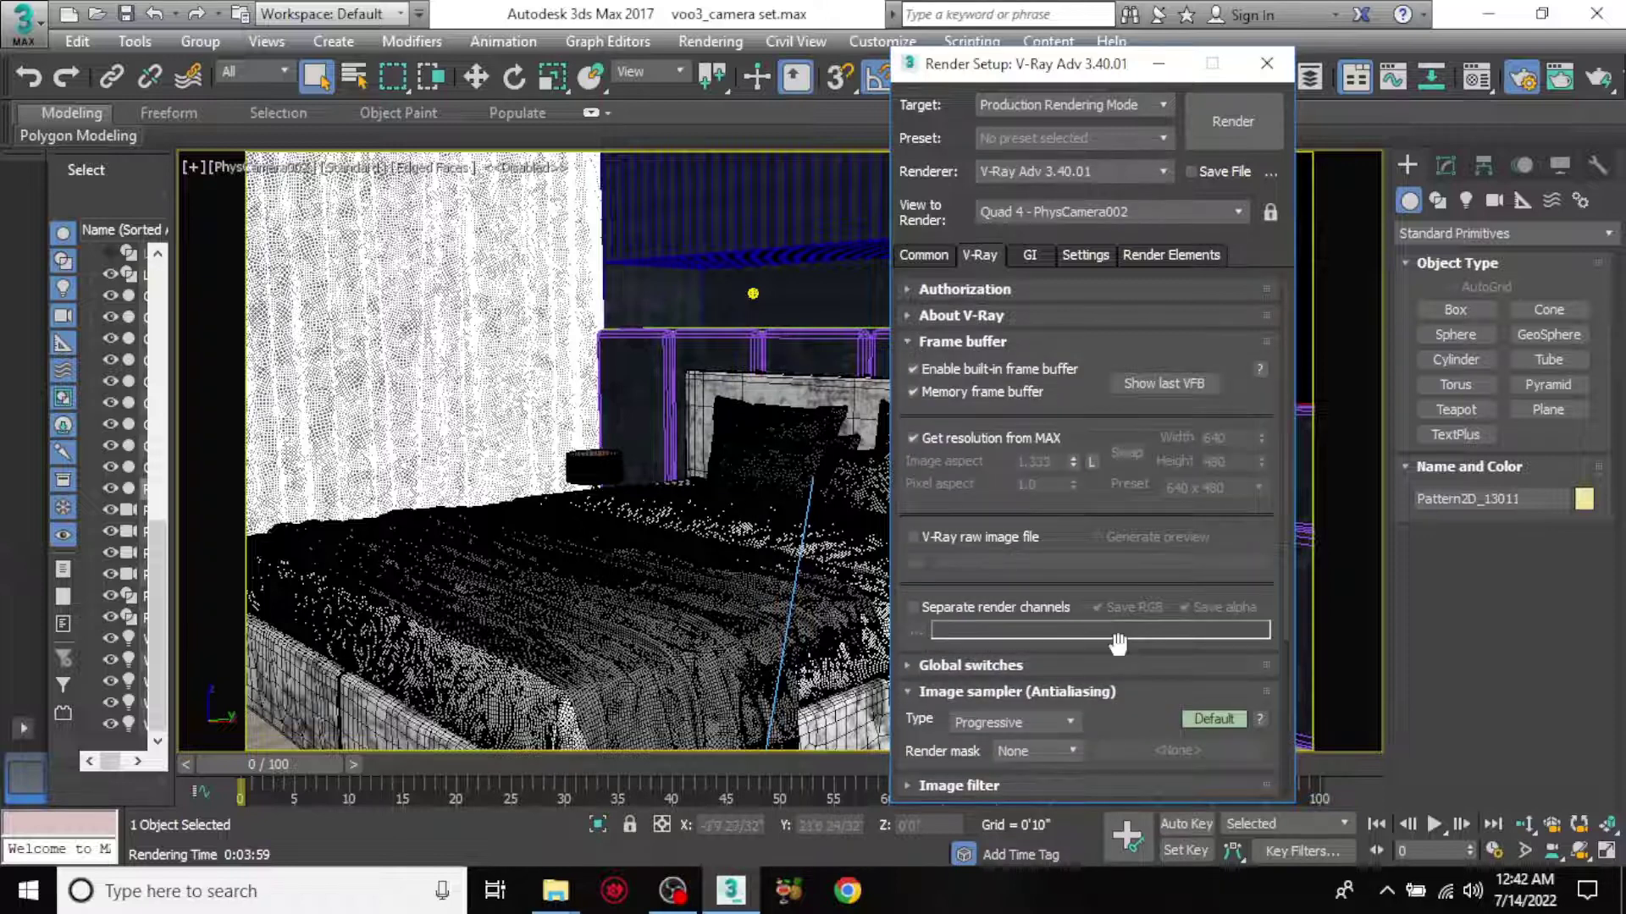
left_click(913, 370)
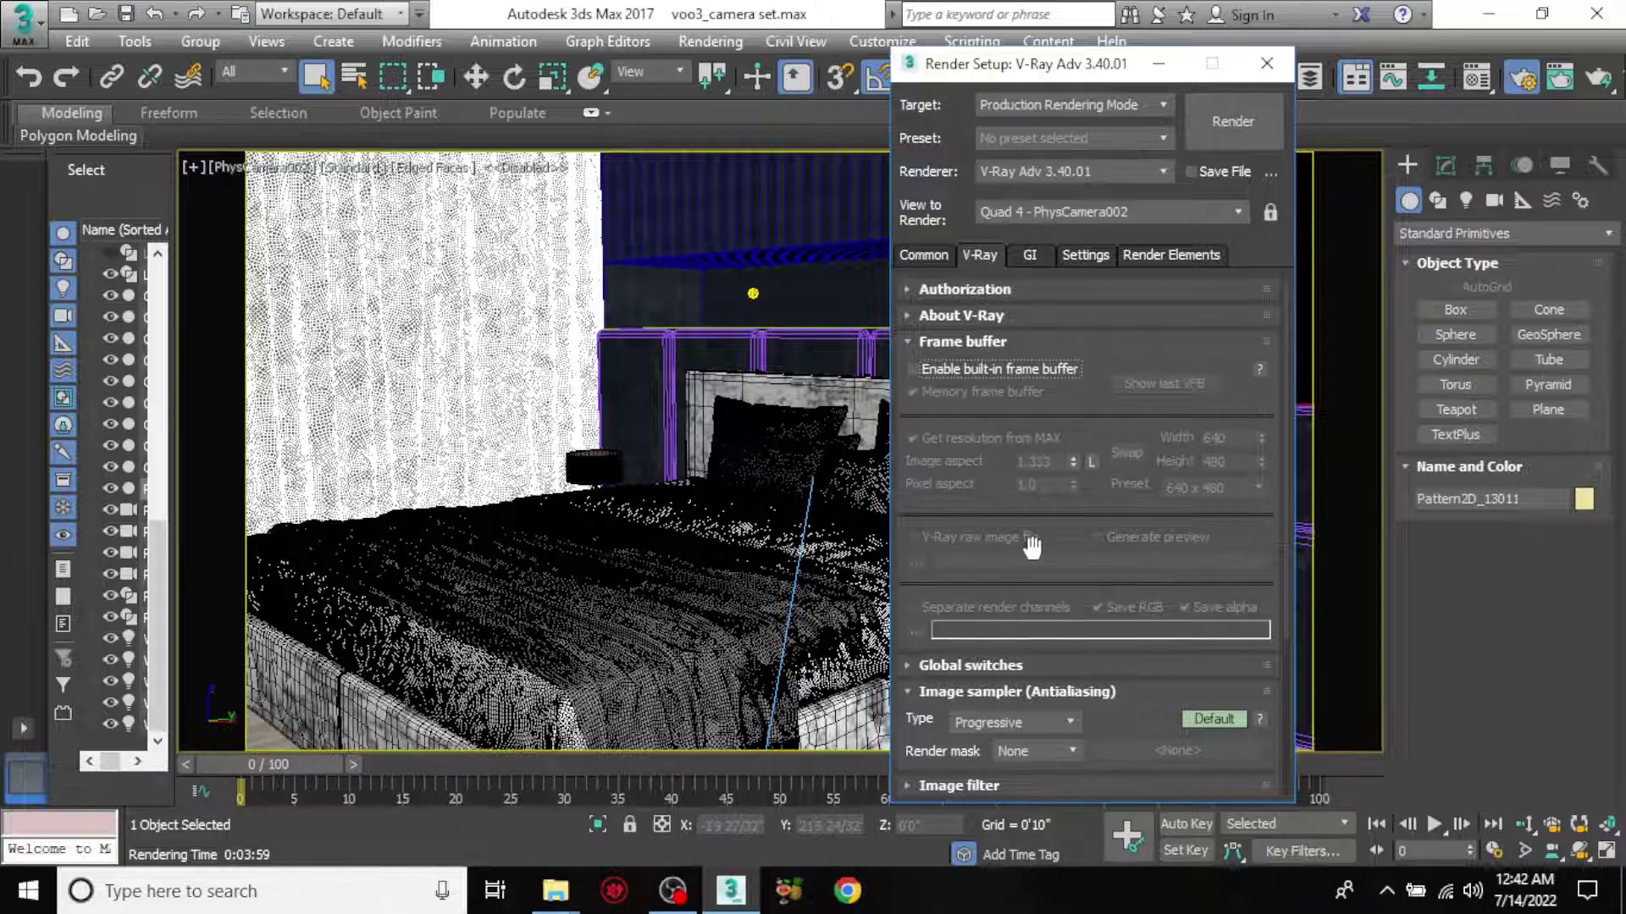
- Turn off Displacement and Hidden lights under Global switches, leaving Lights on
scroll(1031, 546, "down", 3)
scroll(974, 508, "down", 2)
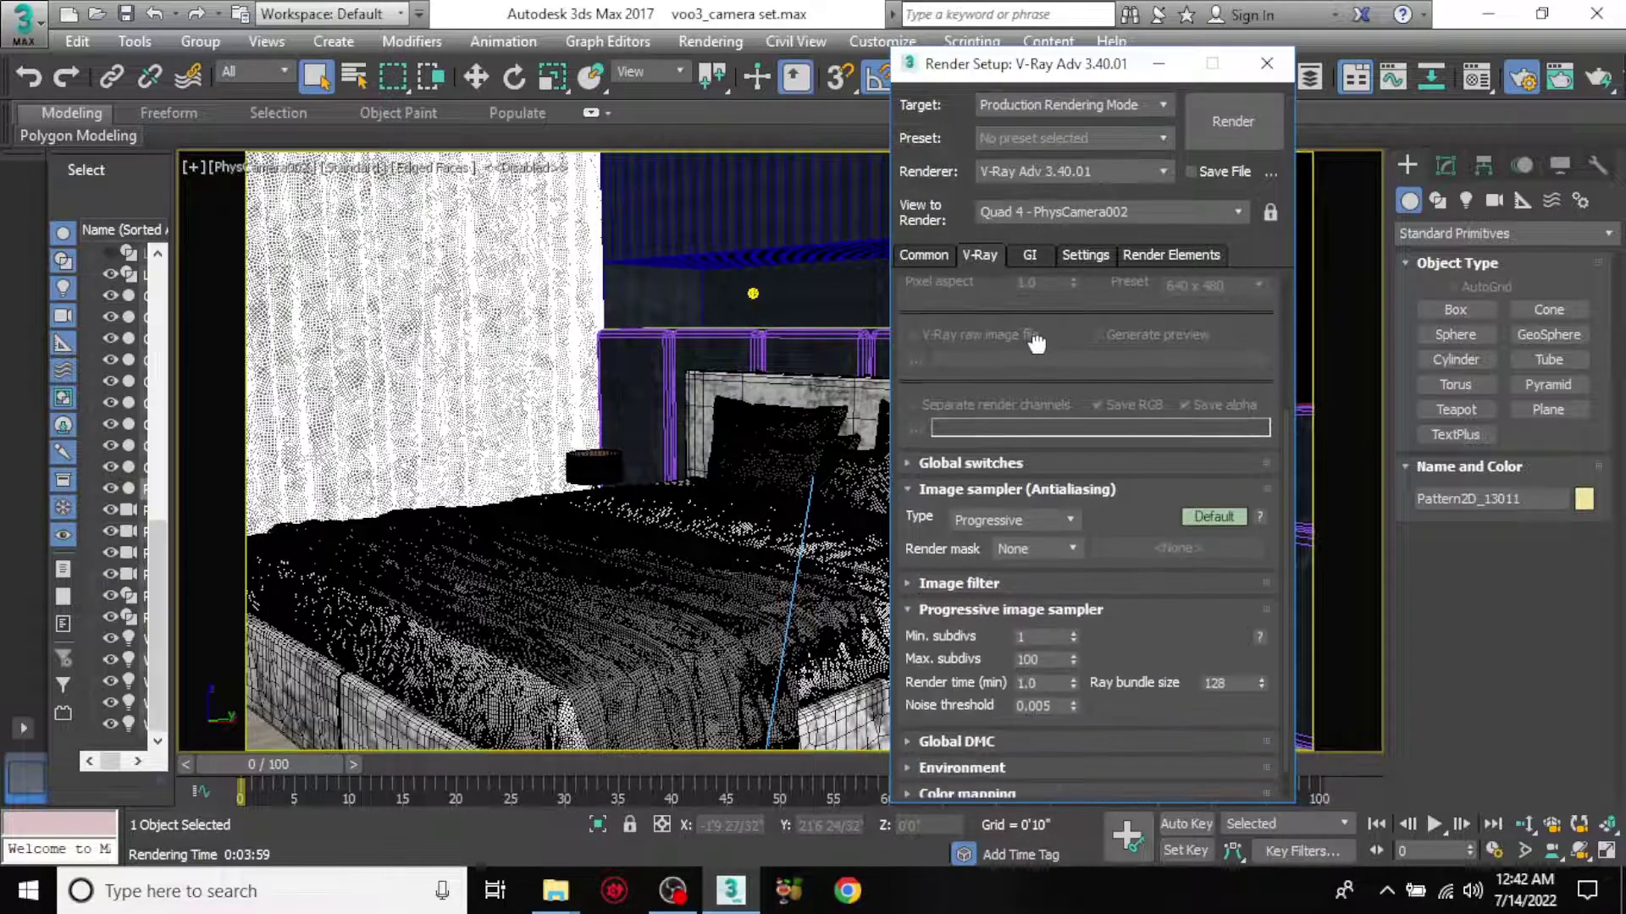
left_click(911, 462)
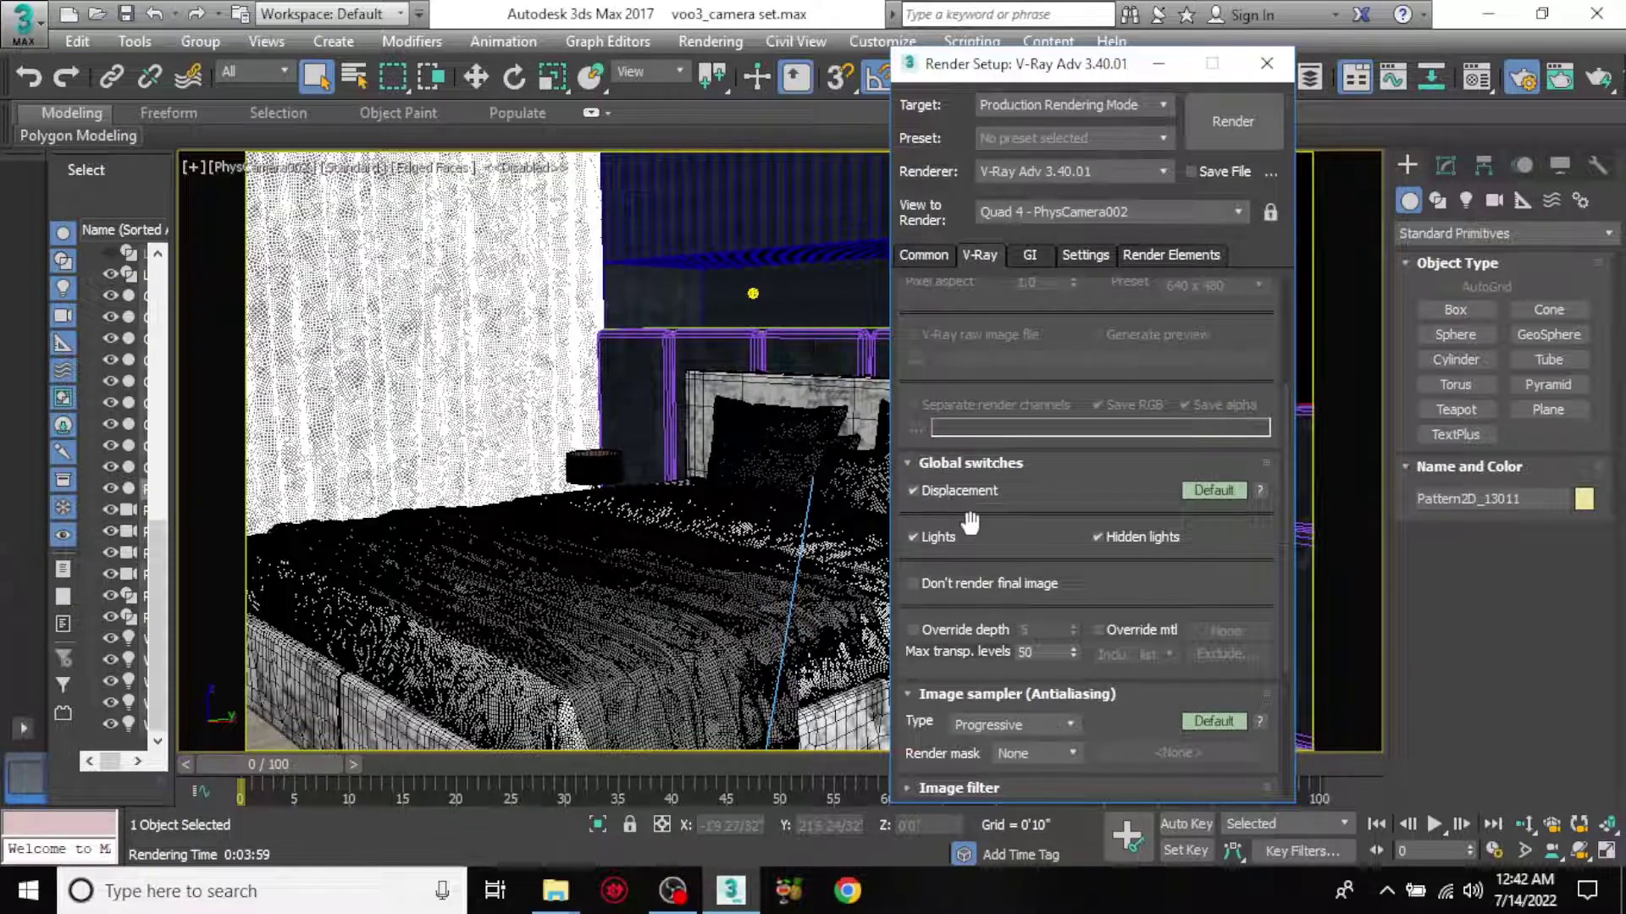
left_click(915, 490)
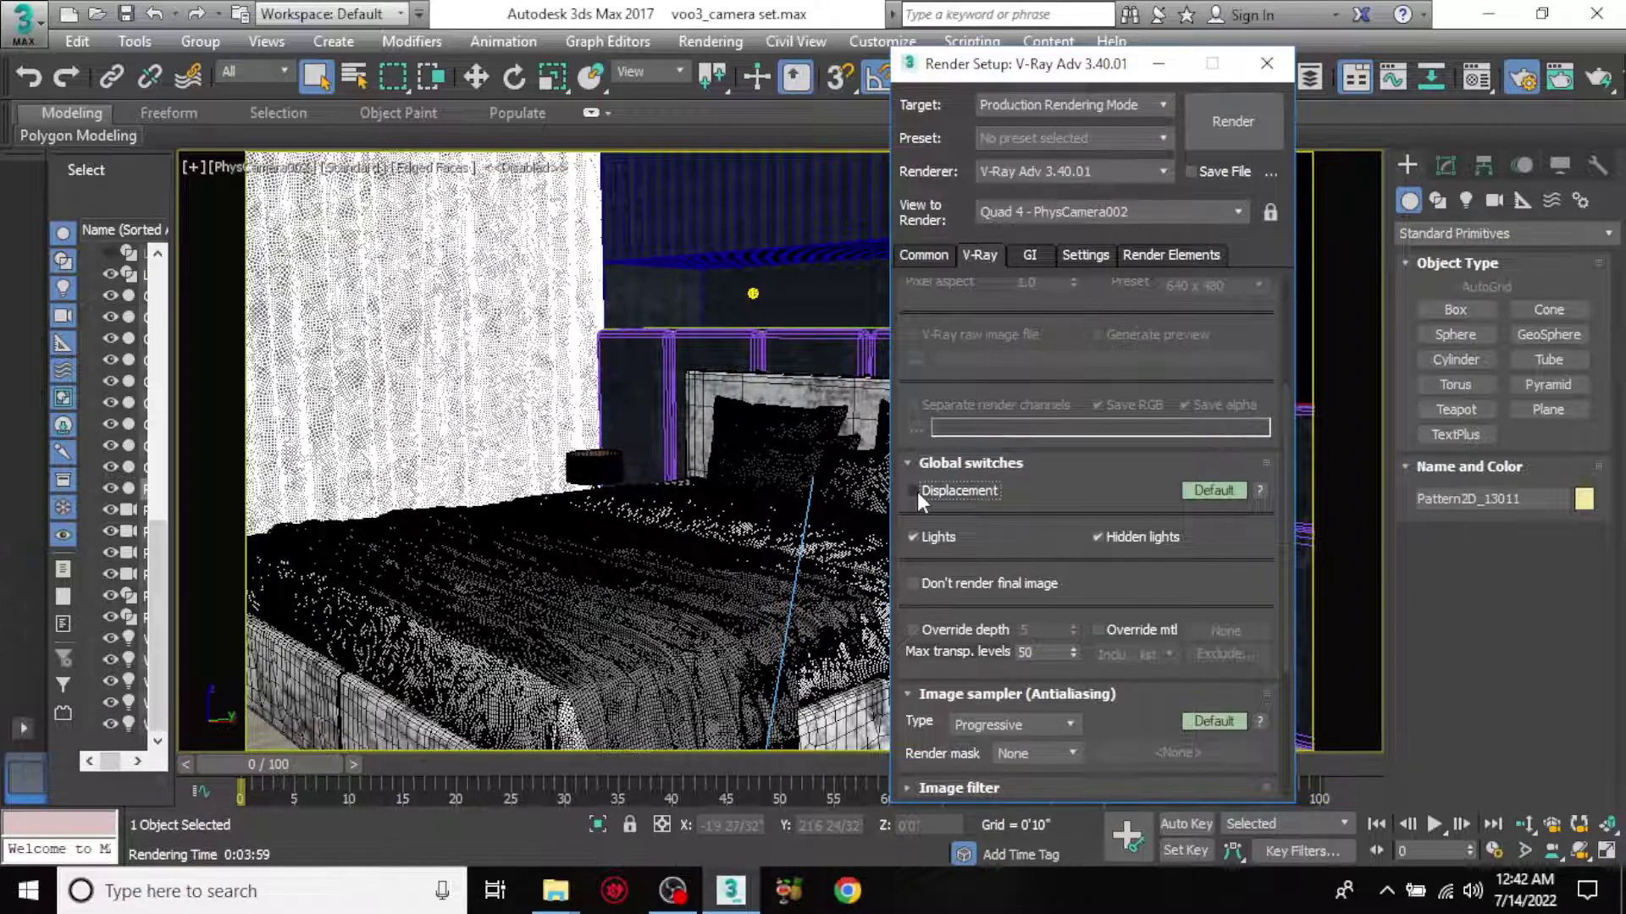
left_click(1097, 536)
left_click_drag(1130, 593, 1136, 459)
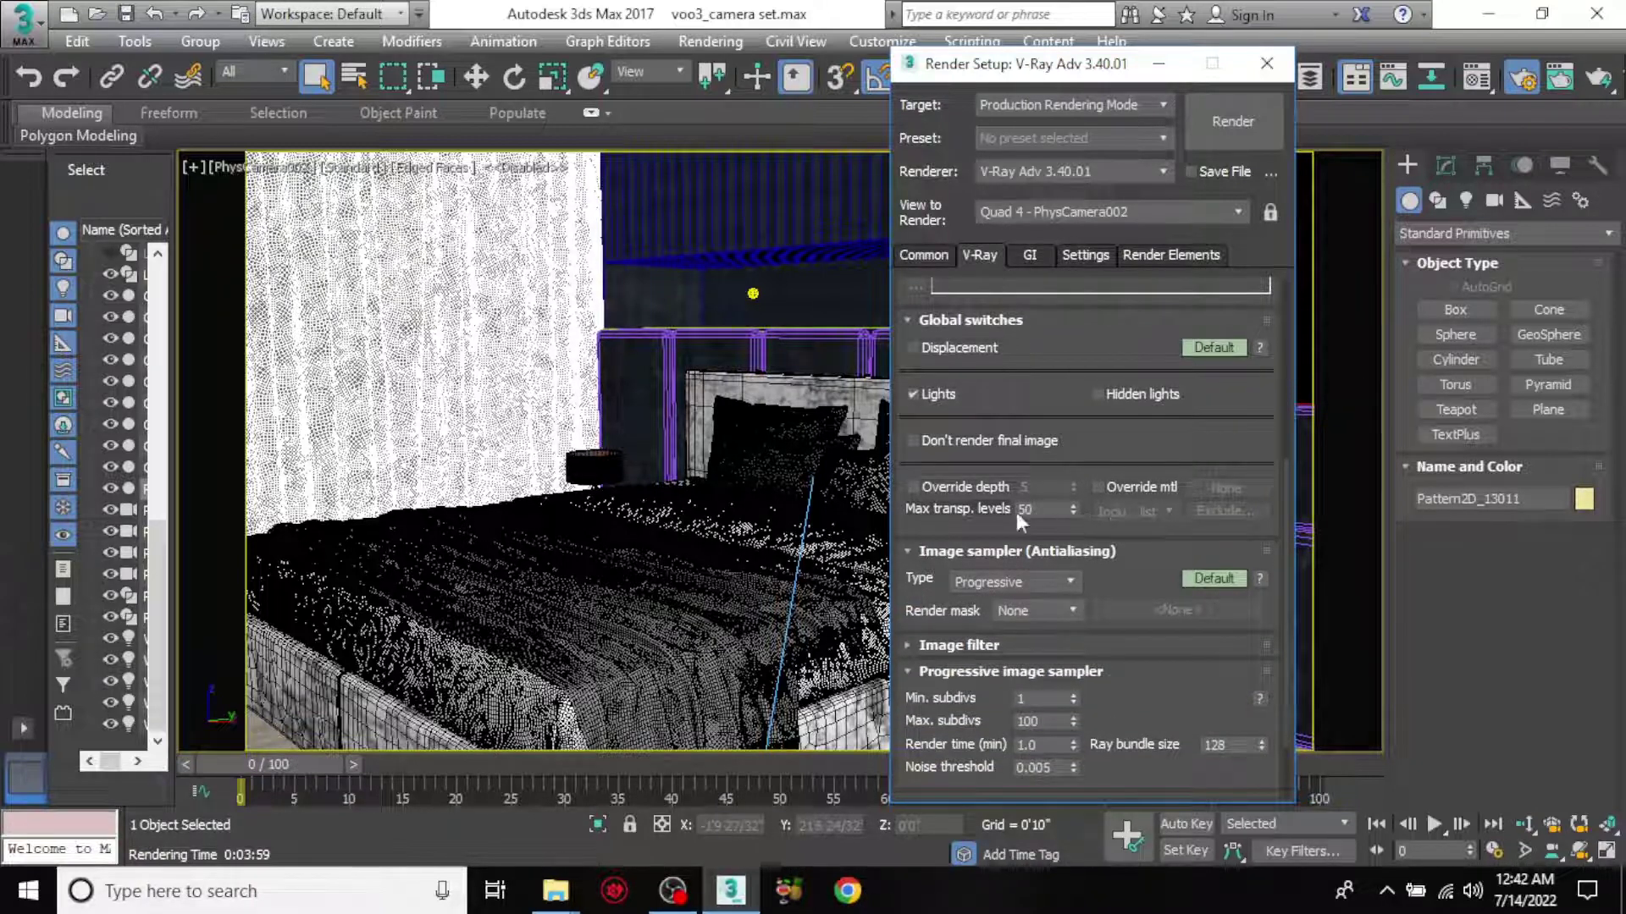
left_click_drag(1125, 550, 1131, 457)
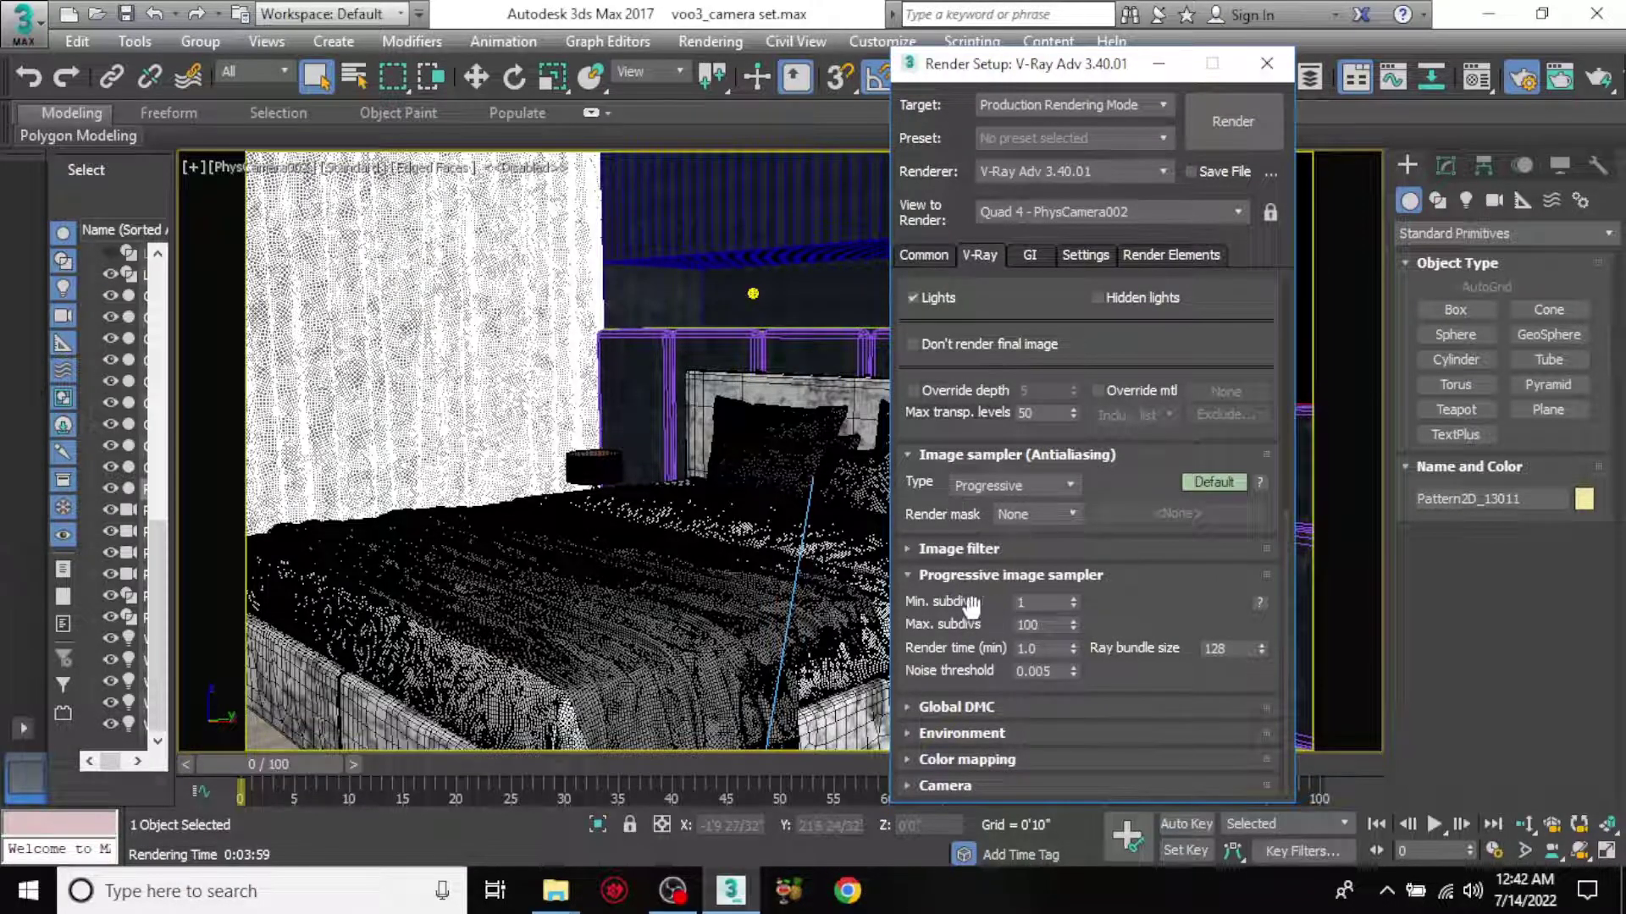
- Change the image filter from VRayLanczosFilter to Mitchell-Netravali
left_click(905, 552)
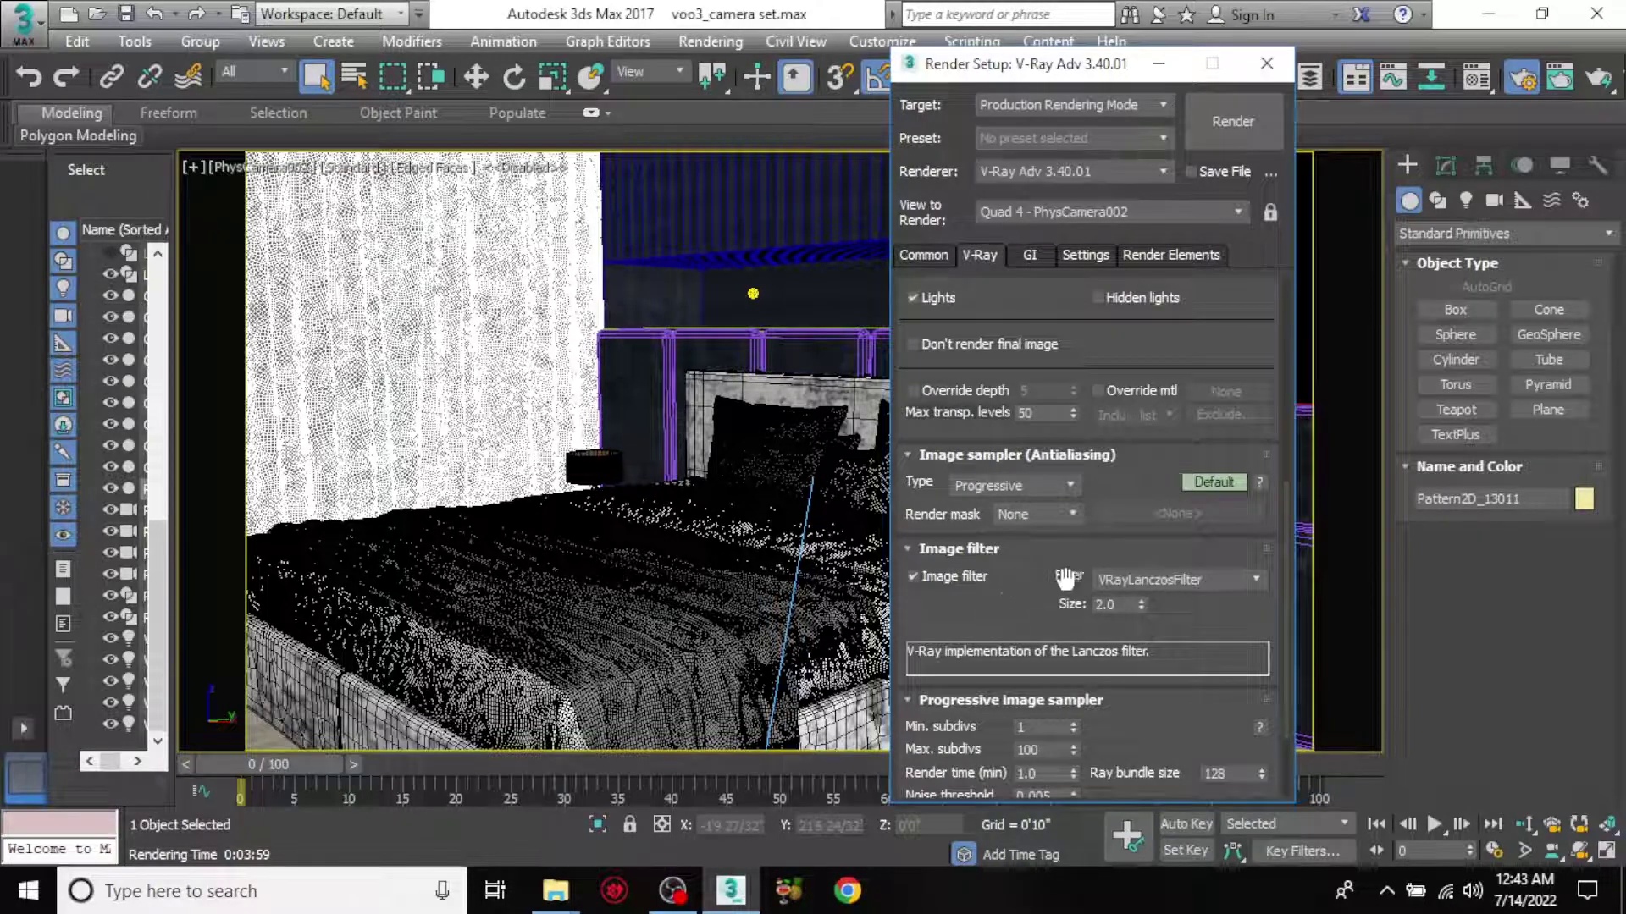
left_click(1201, 578)
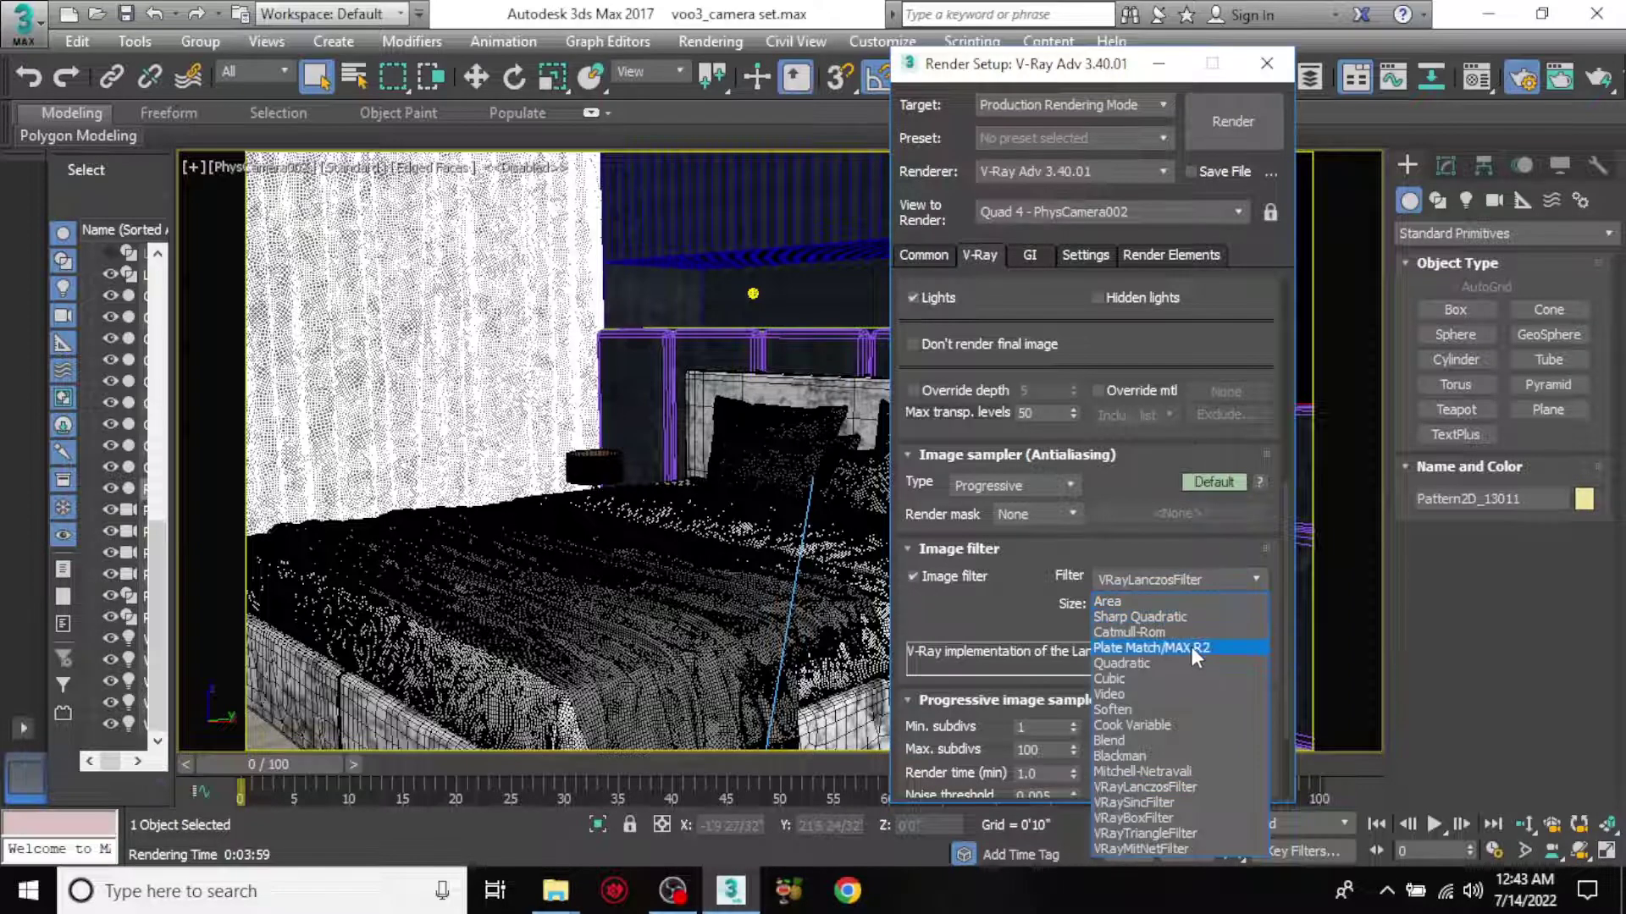
left_click(984, 622)
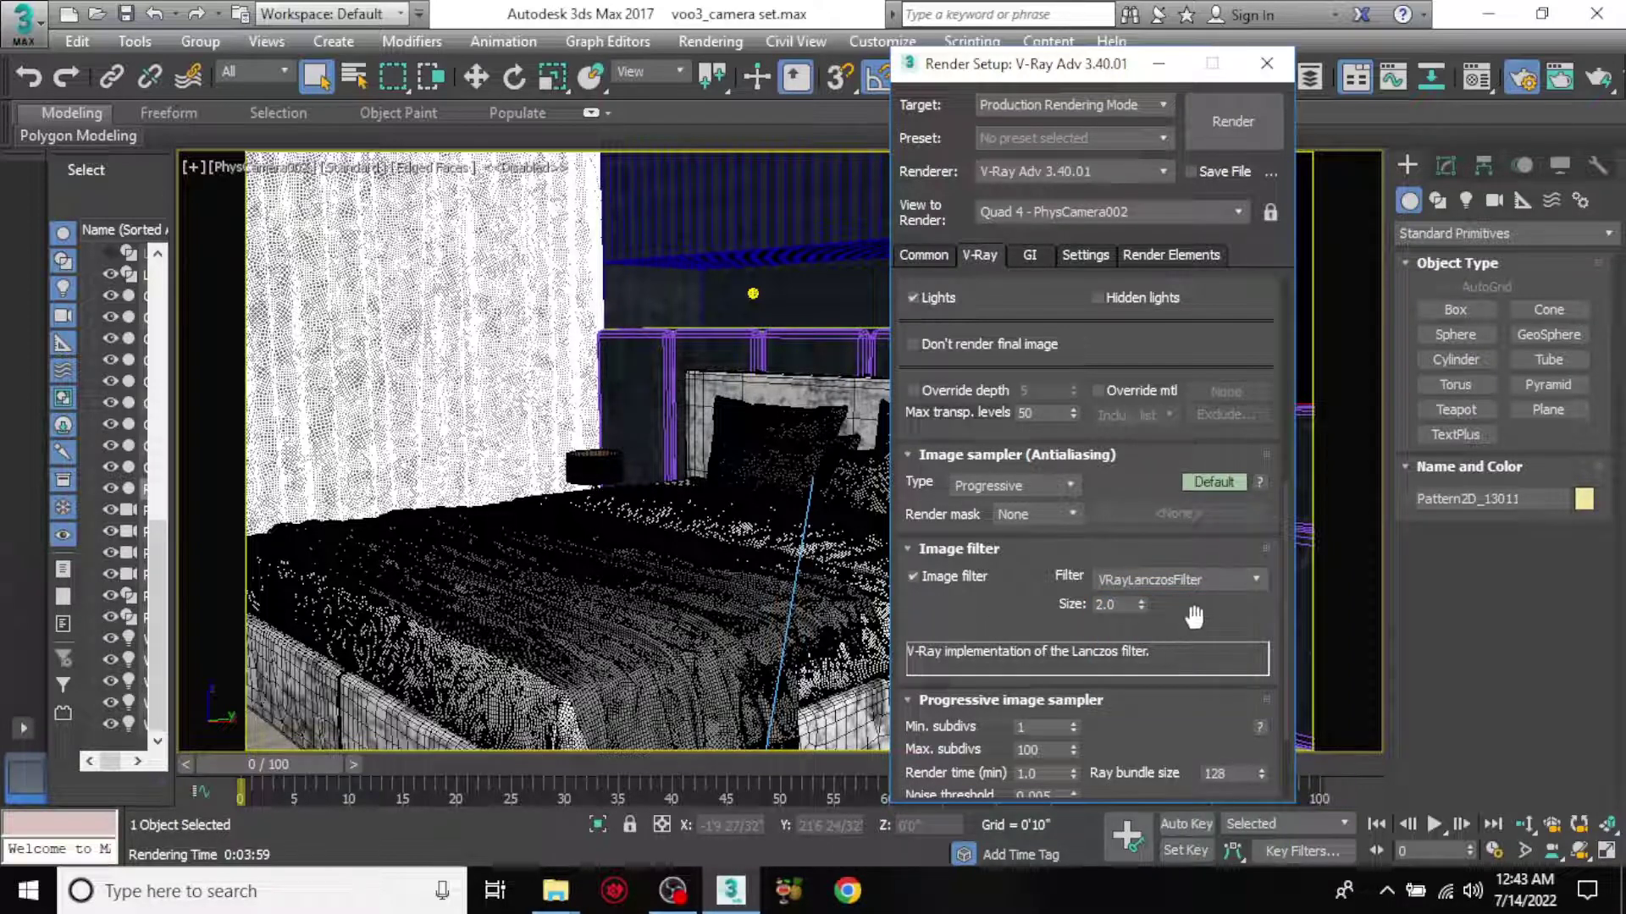
left_click(1215, 578)
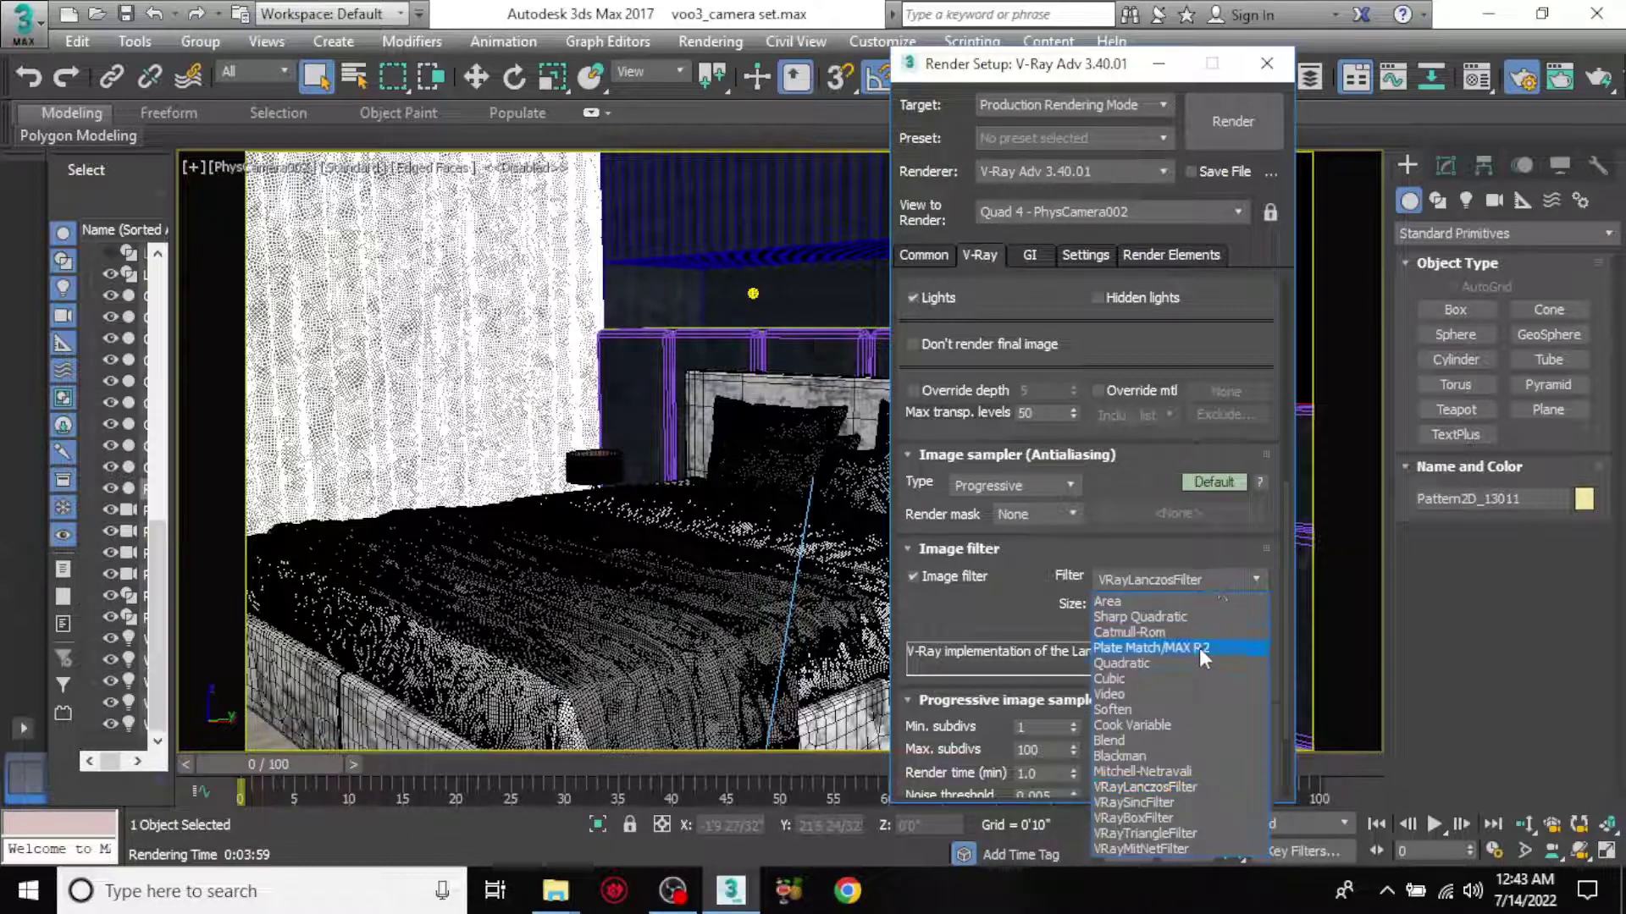
left_click(1185, 772)
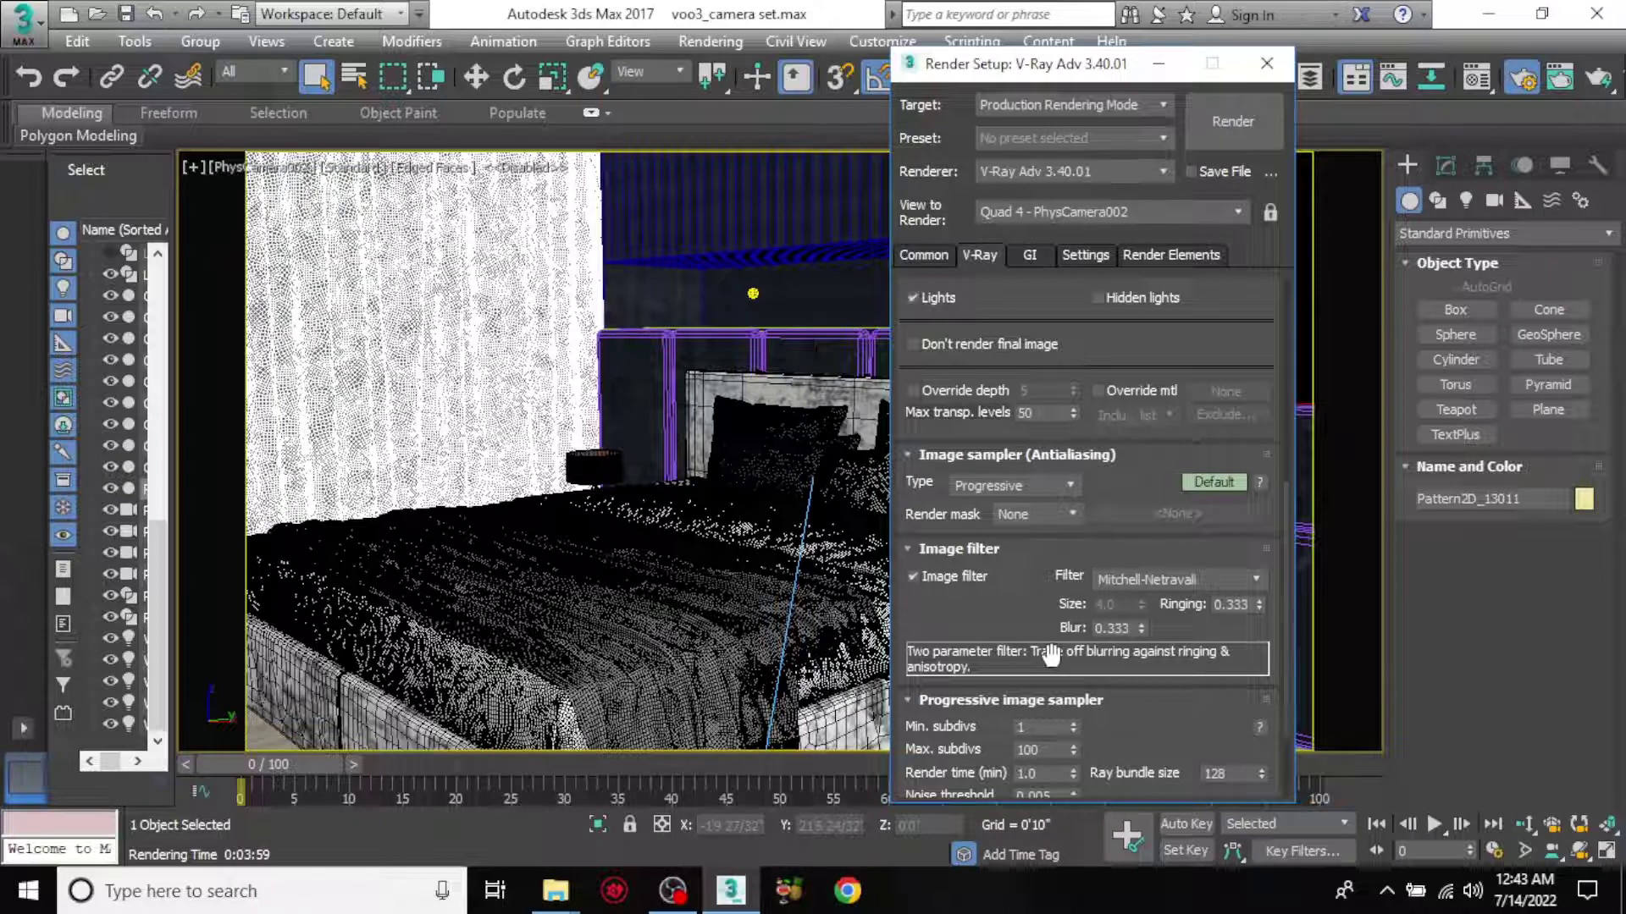
left_click_drag(1027, 618, 1031, 462)
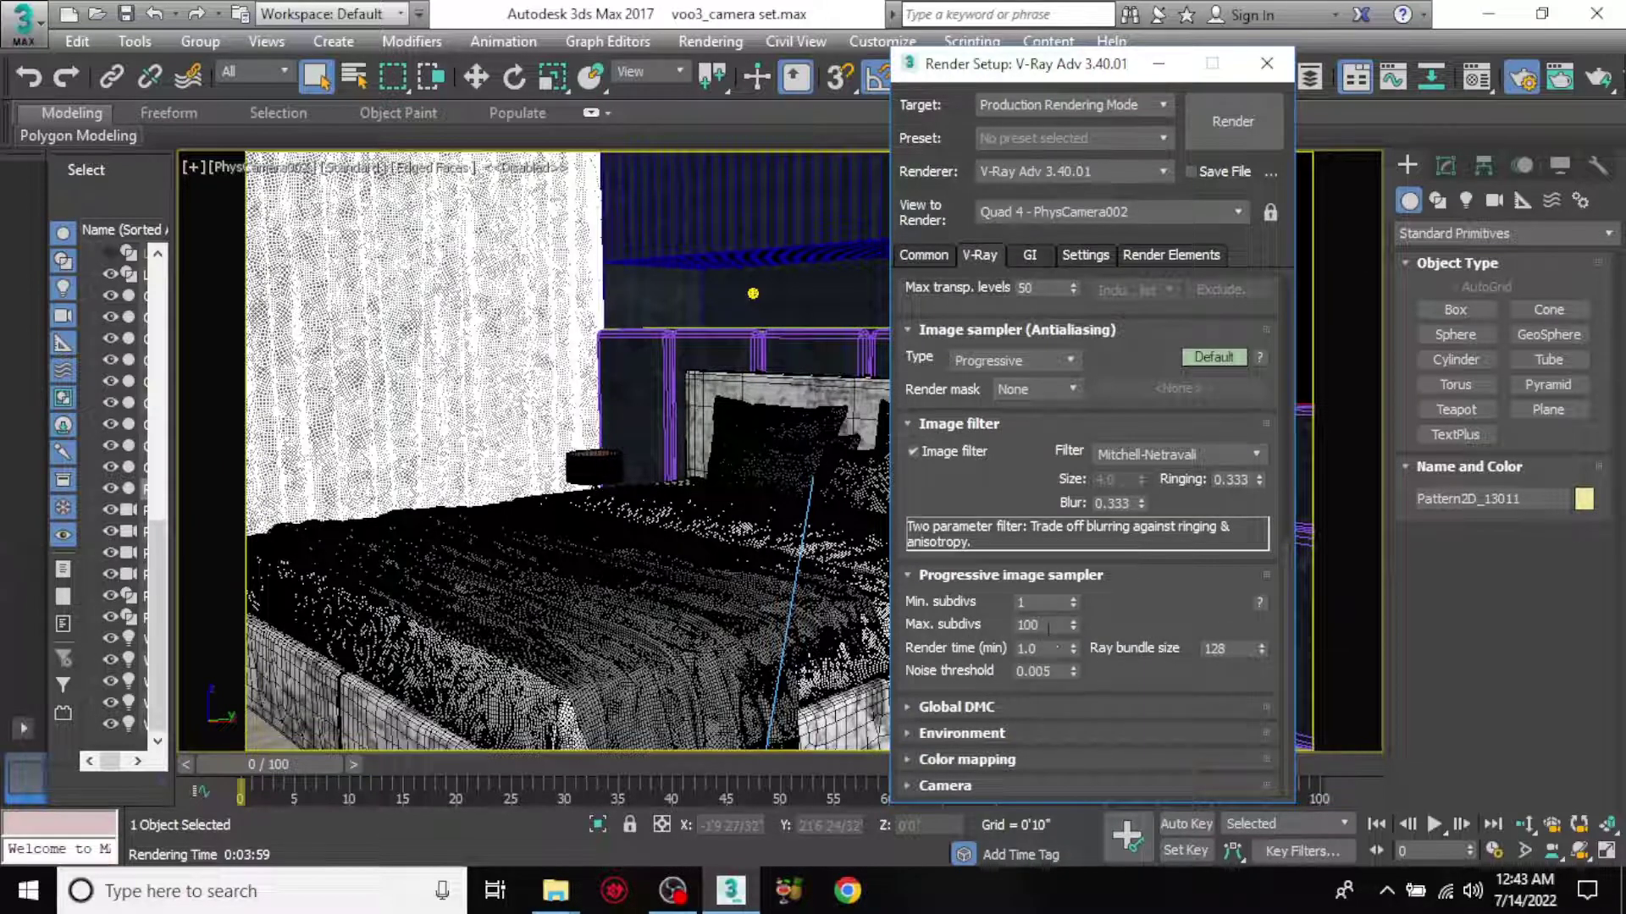
- Set the progressive sampler's Max. subdivs to 4, with noise threshold at 0.005
double_click(1031, 625)
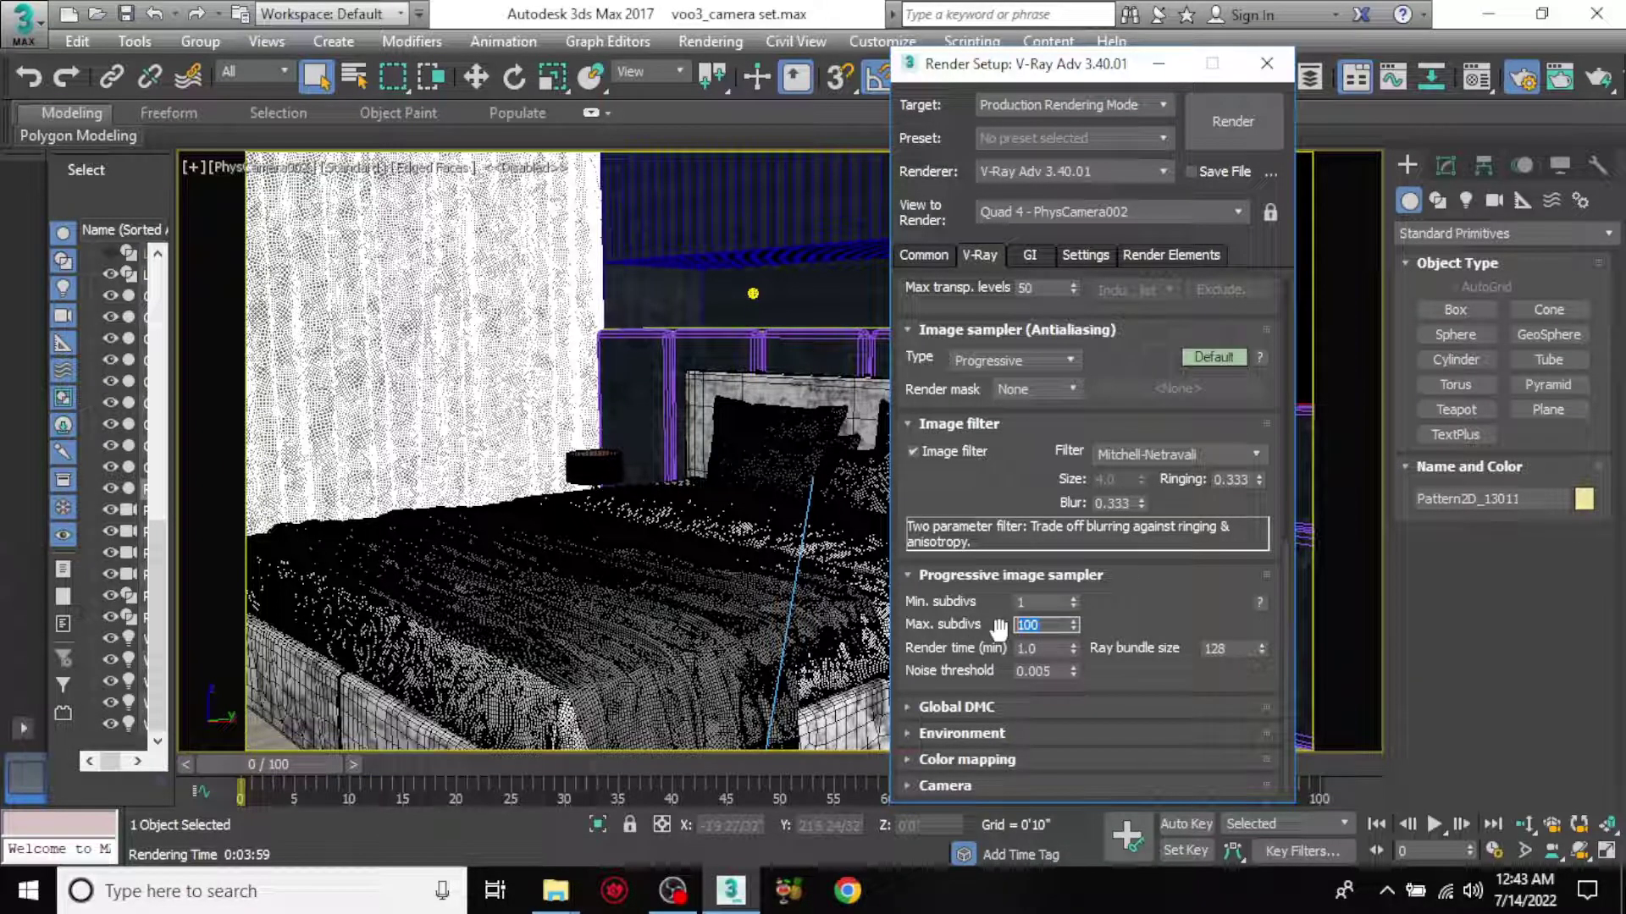
type("4")
left_click(1134, 616)
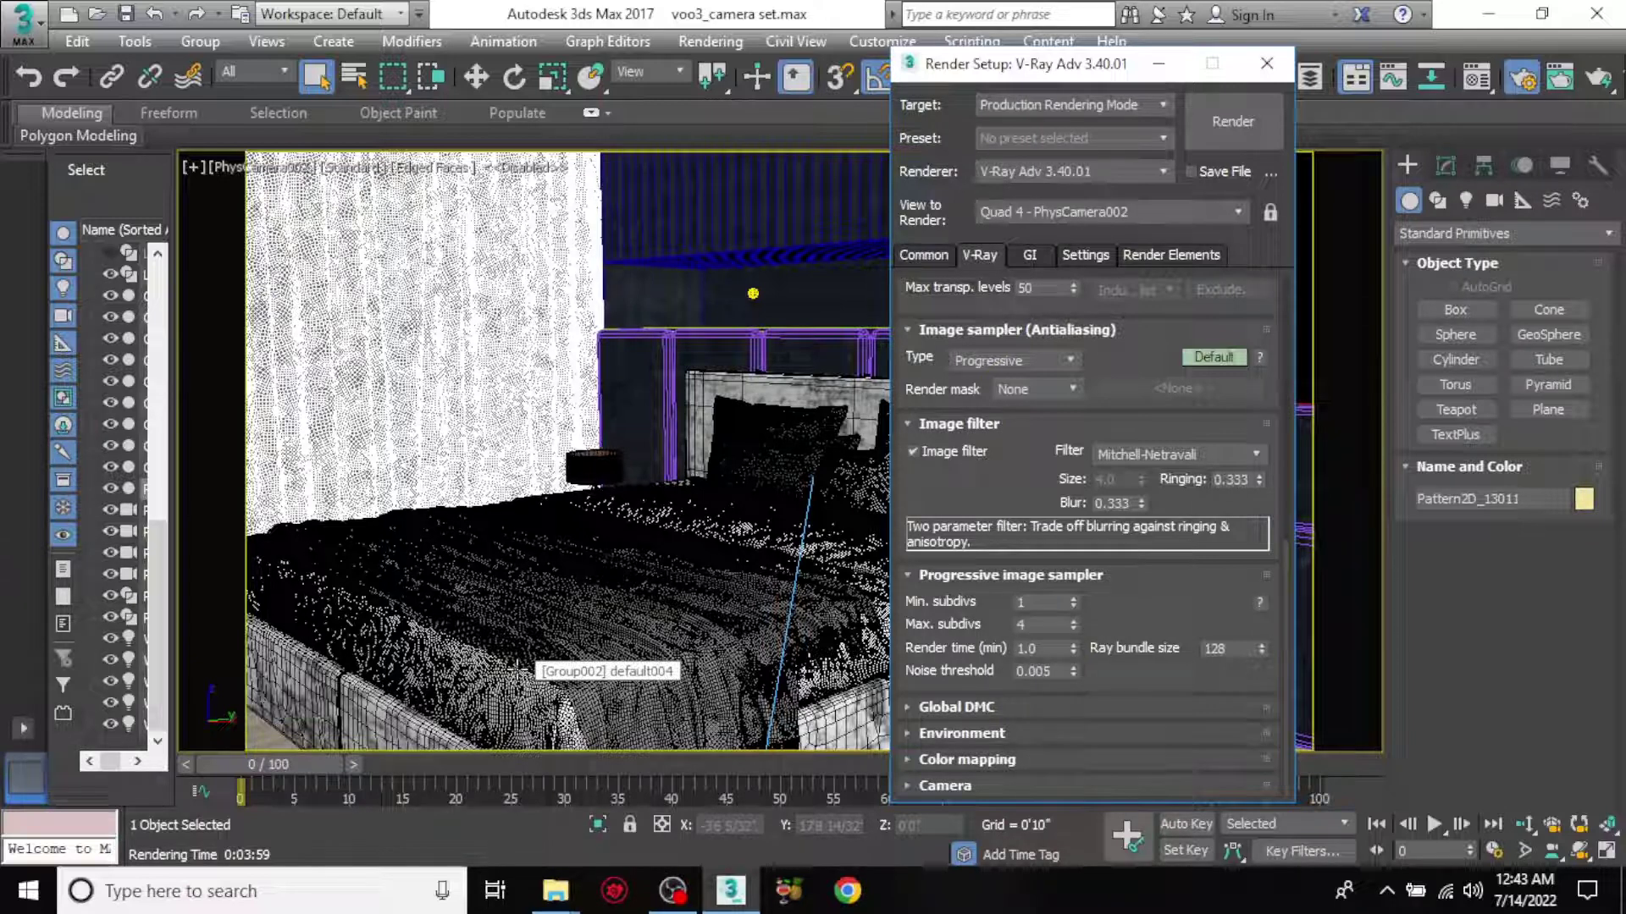
left_click(1054, 673)
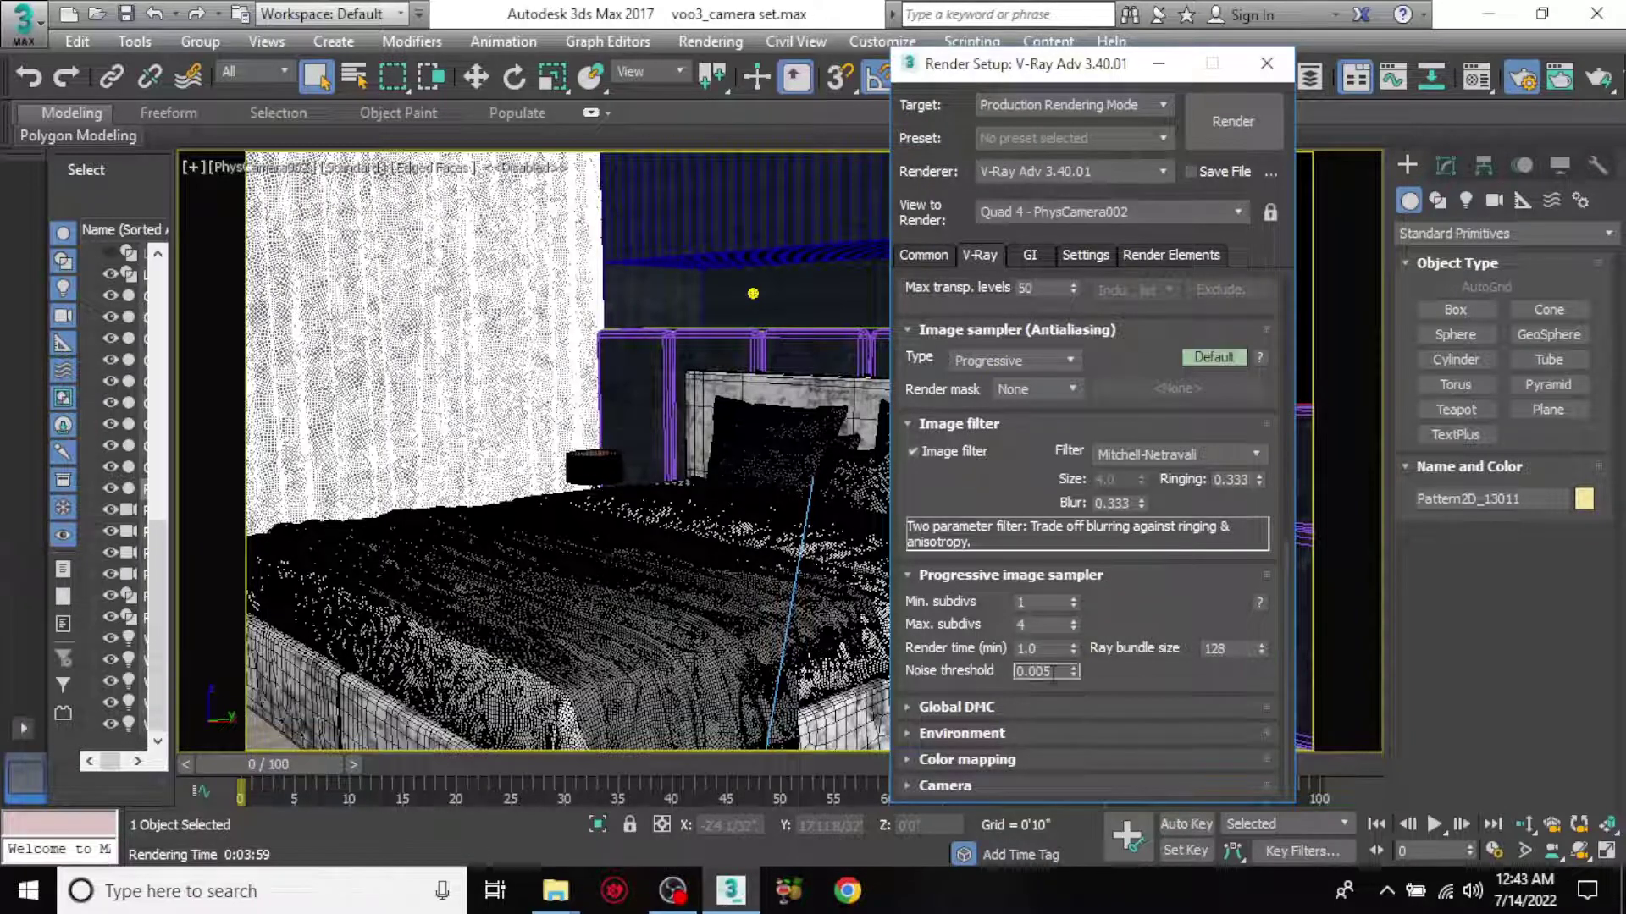
- Keep noise threshold 0.005, expand Global DMC, and open the Material Editor with M
key("Return")
left_click(907, 710)
left_click_drag(1109, 715, 1137, 597)
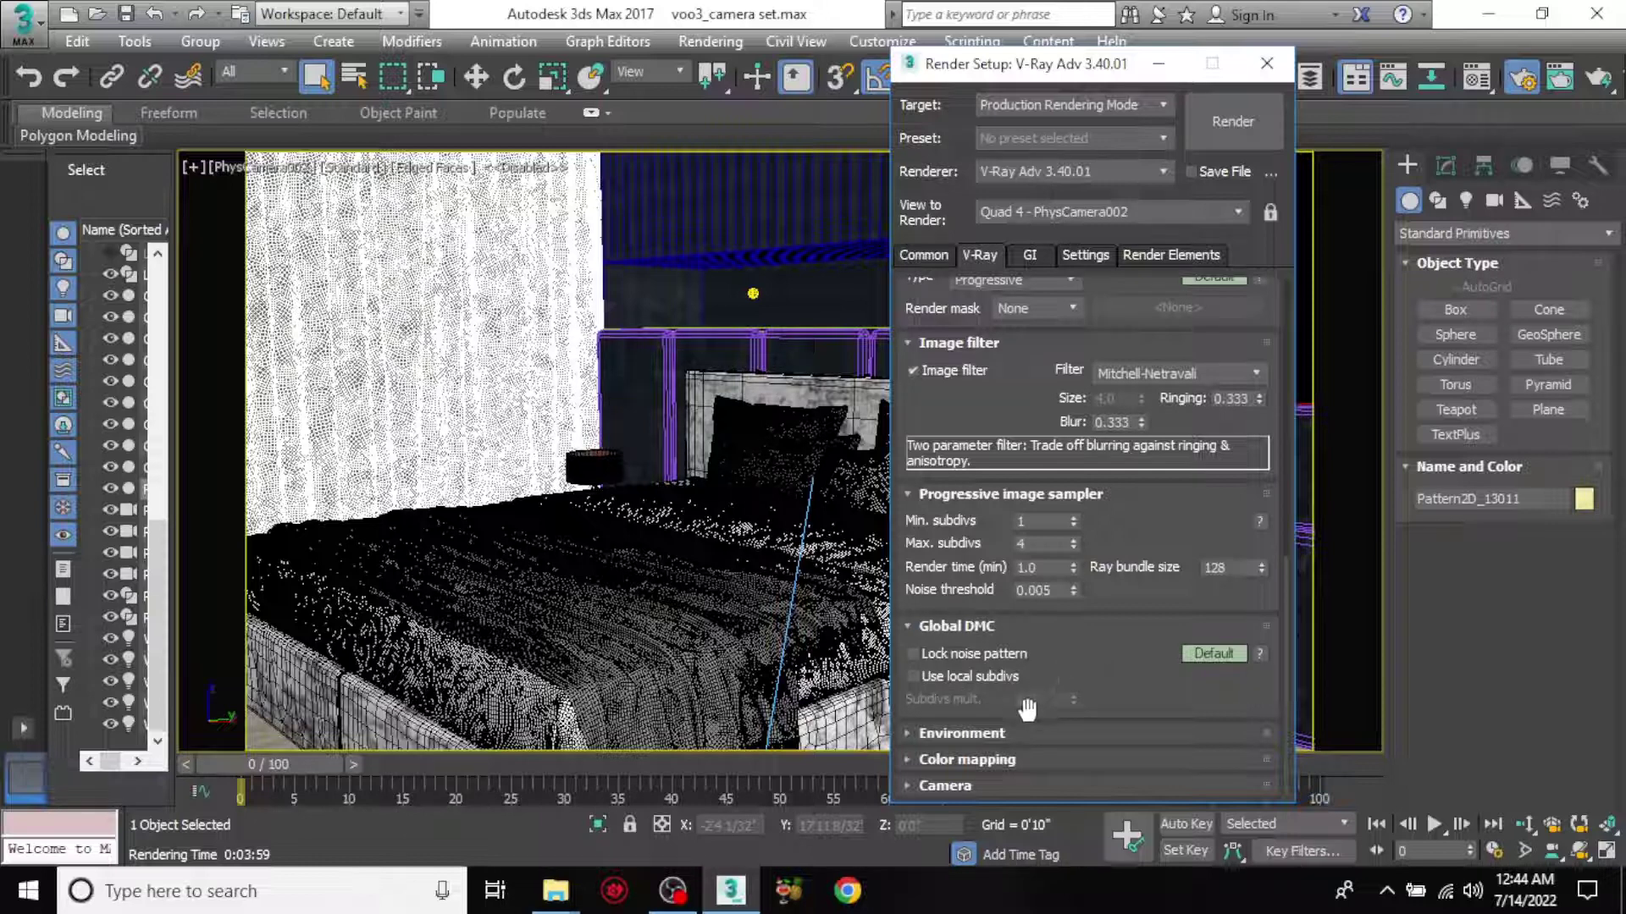
left_click(804, 523)
key("m")
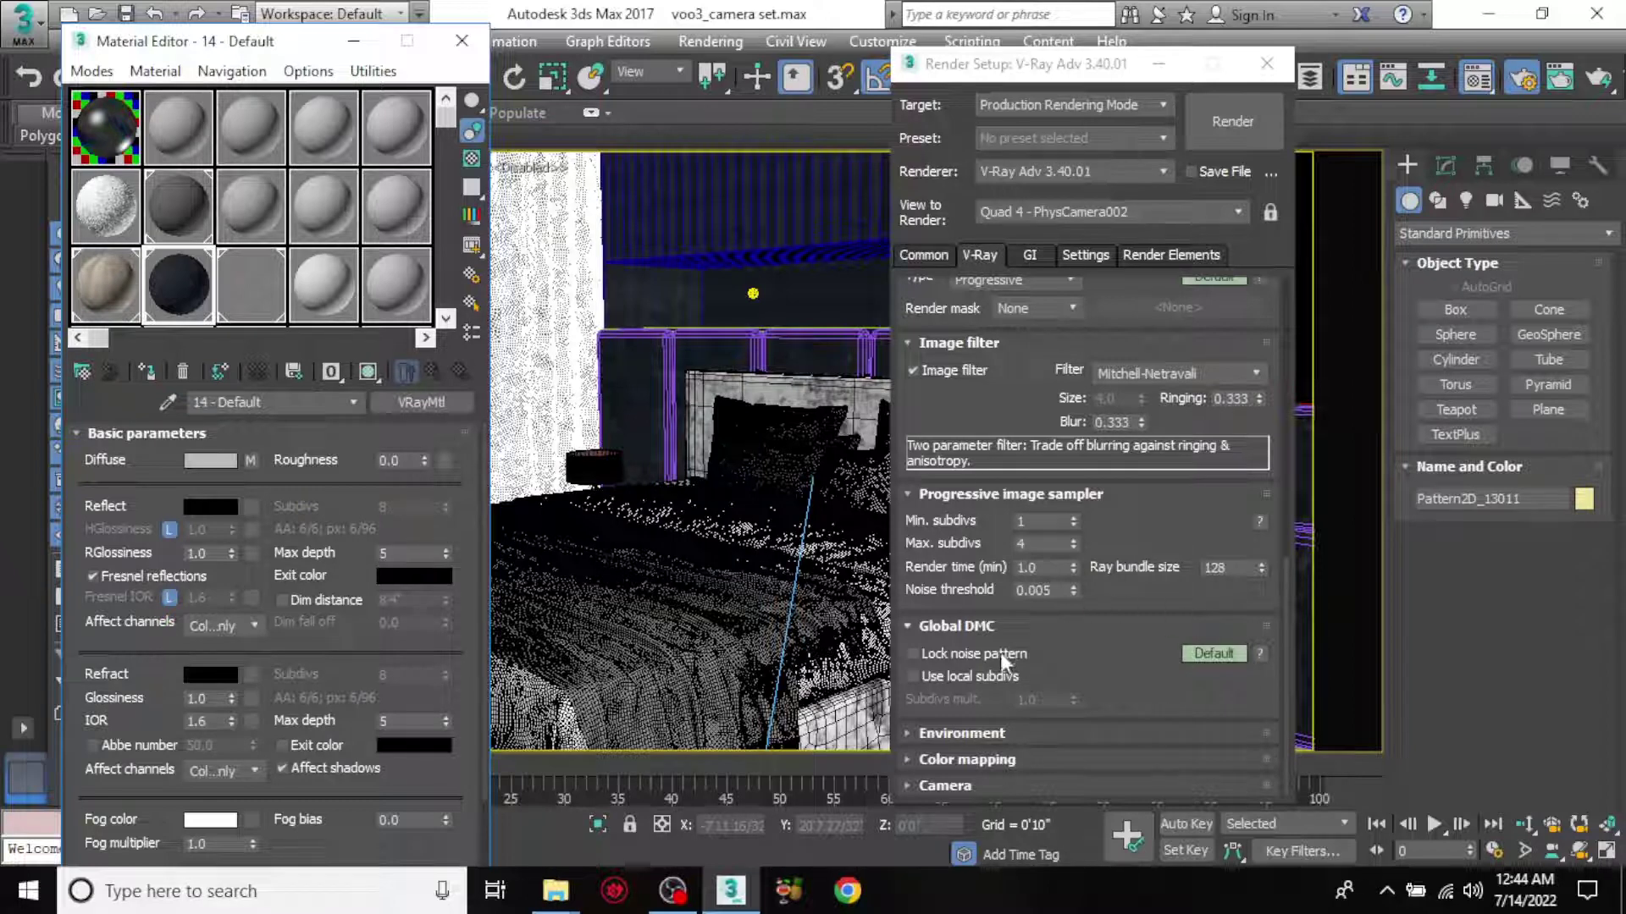
- Enable Use local subdivs and inspect the material's reflection subdivs value
left_click(917, 677)
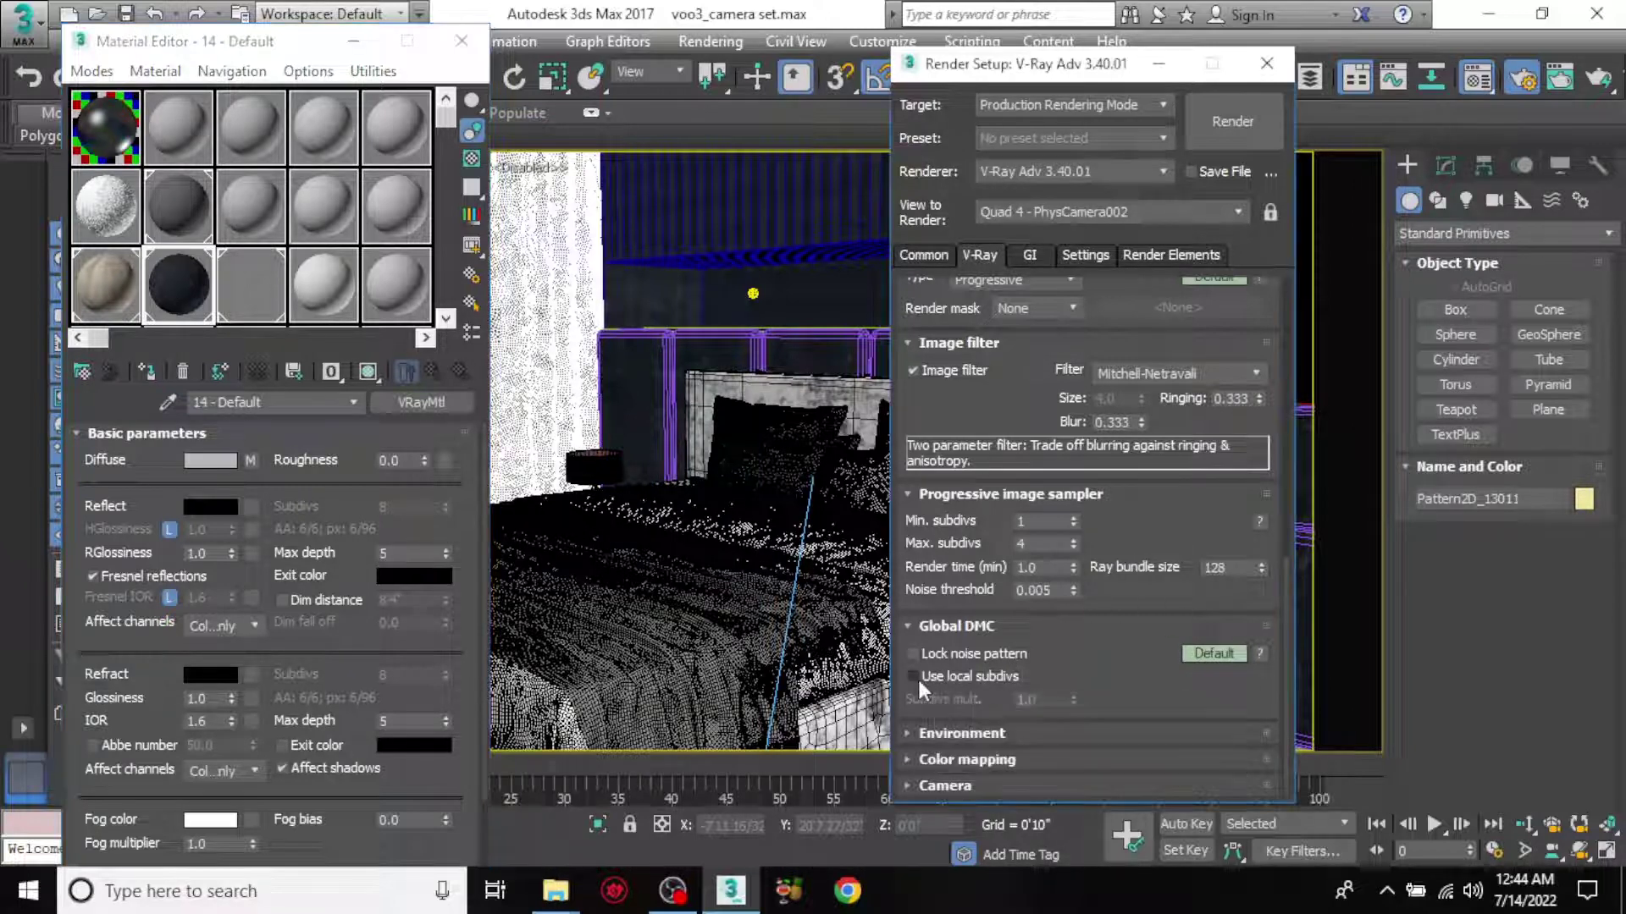
left_click(390, 506)
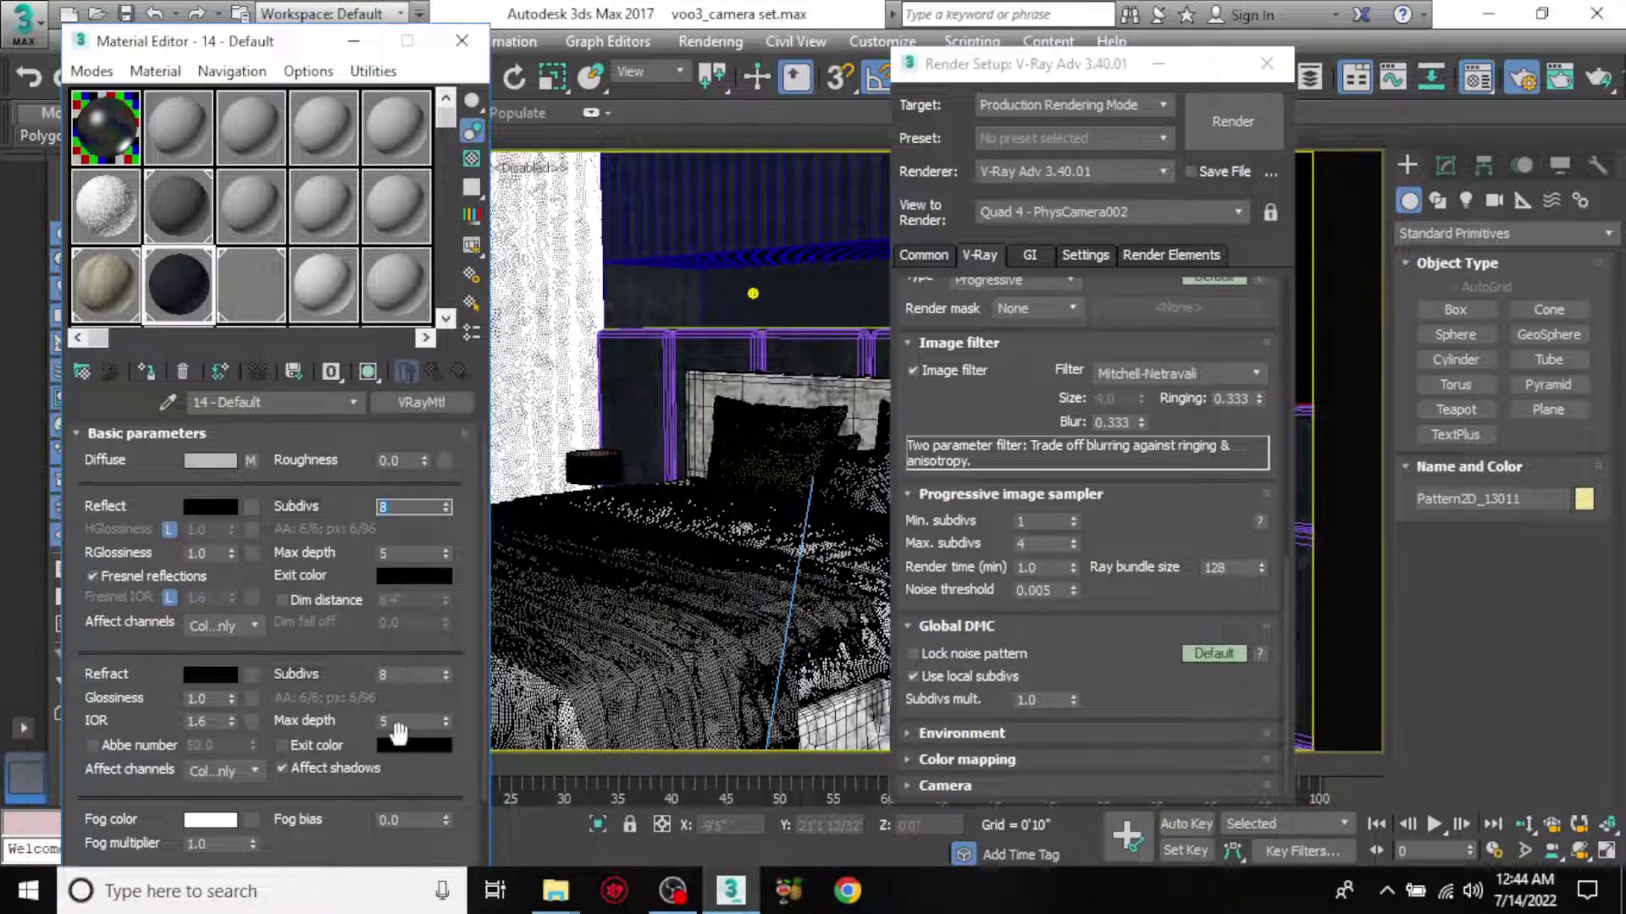
scroll(300, 643, "down", 1)
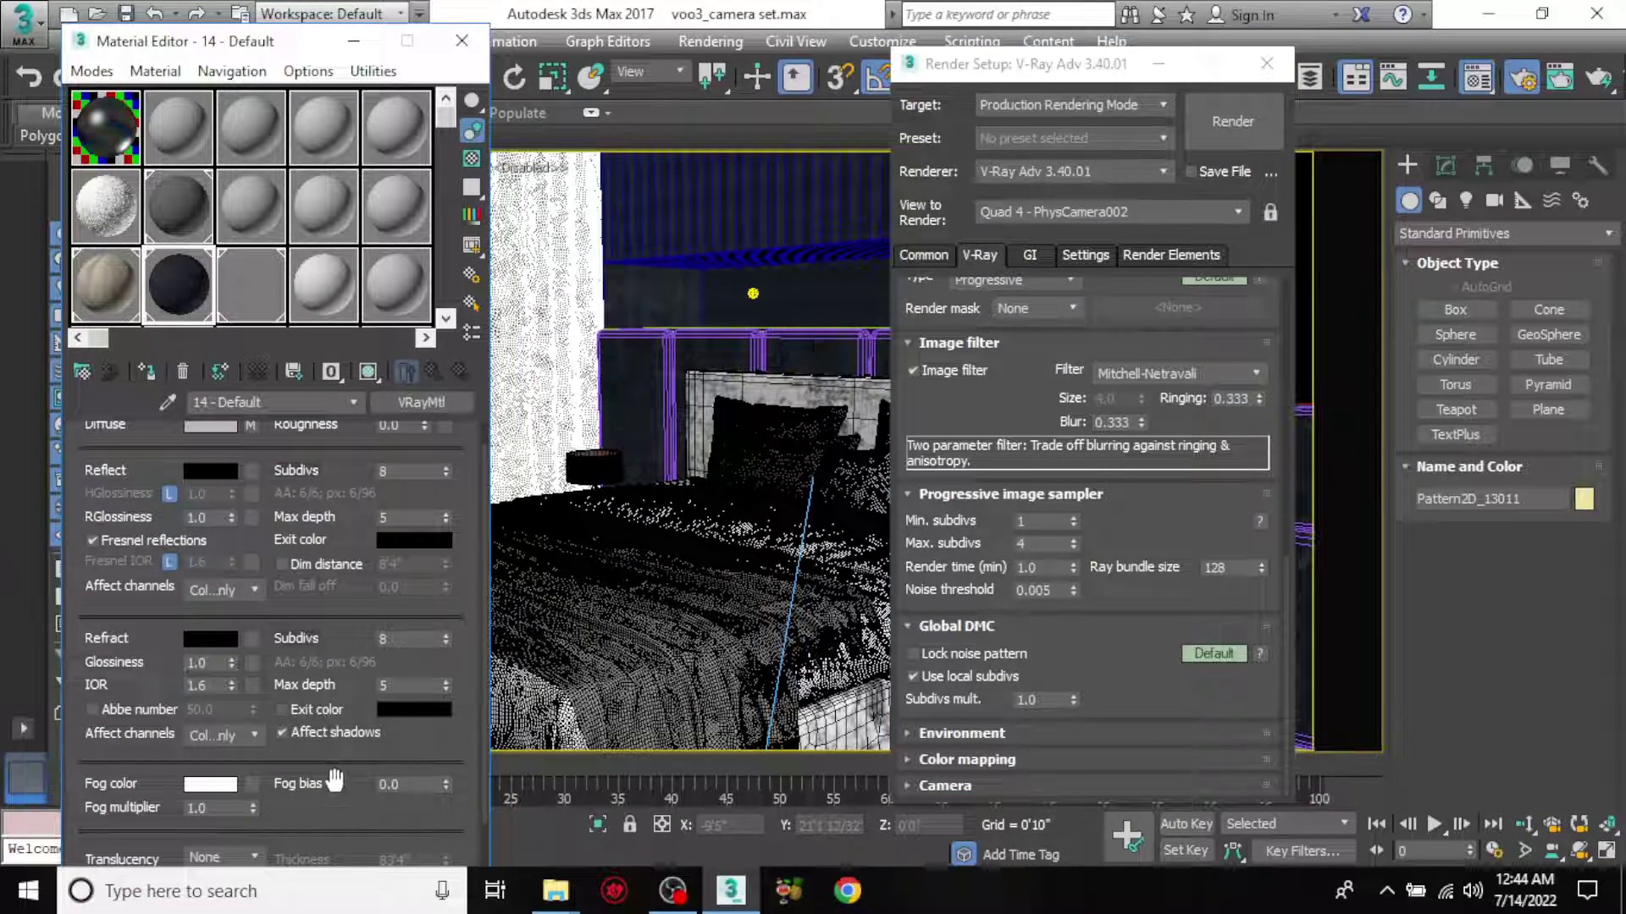
scroll(330, 767, "down", 1)
scroll(310, 732, "up", 1)
scroll(313, 694, "up", 1)
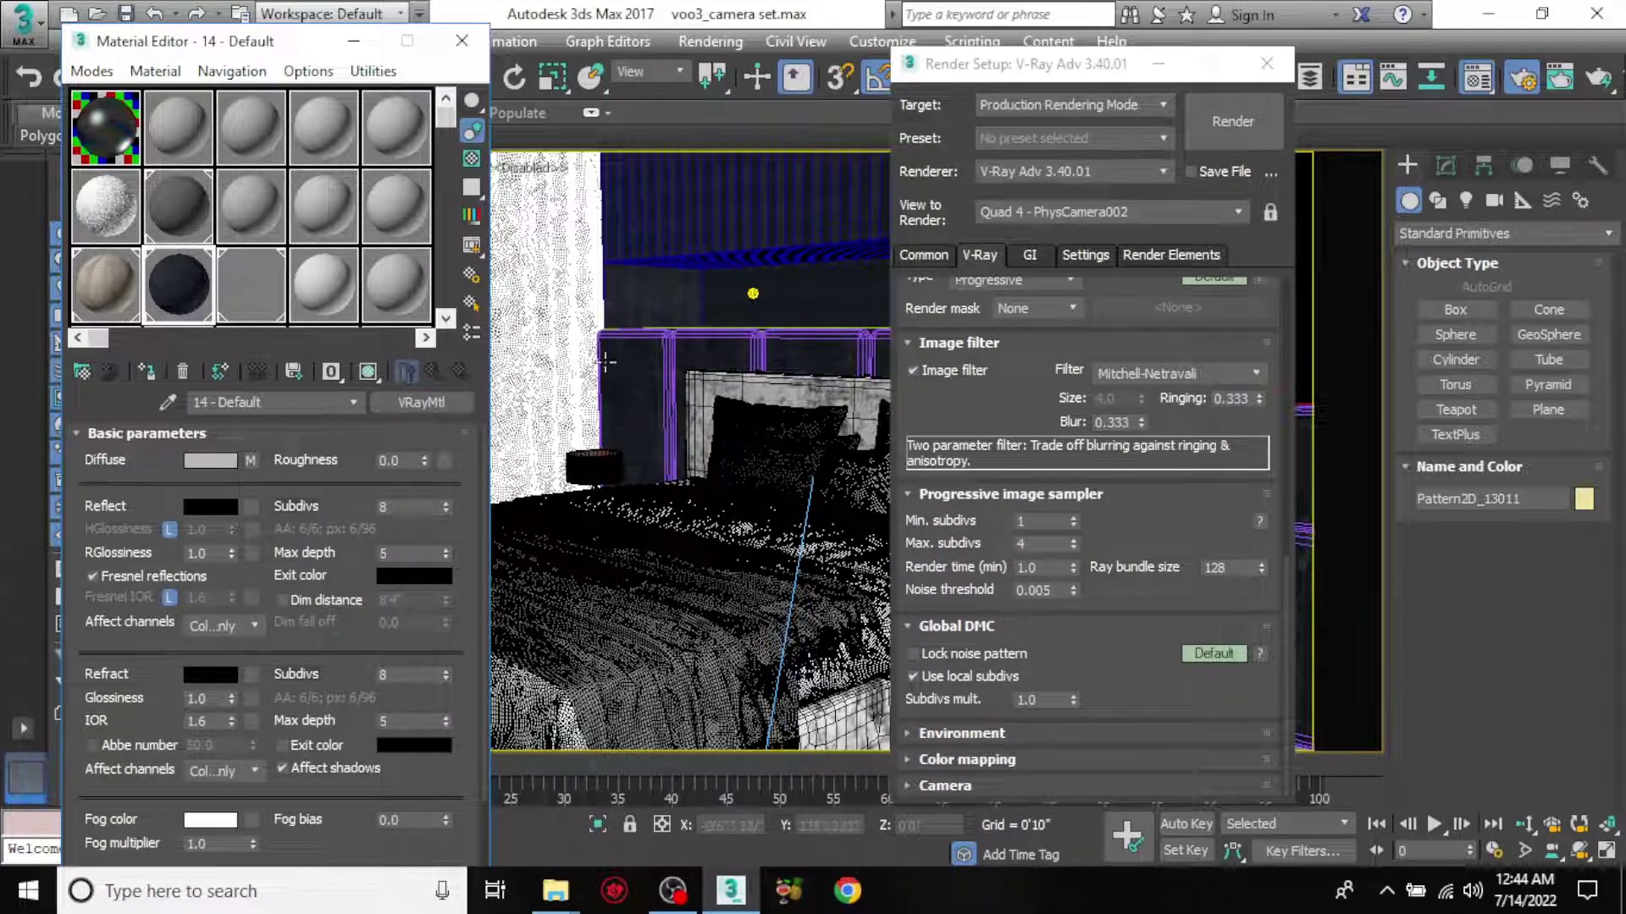
- Close the Material Editor, switch Use local subdivs back off, and expand Environment
left_click(464, 44)
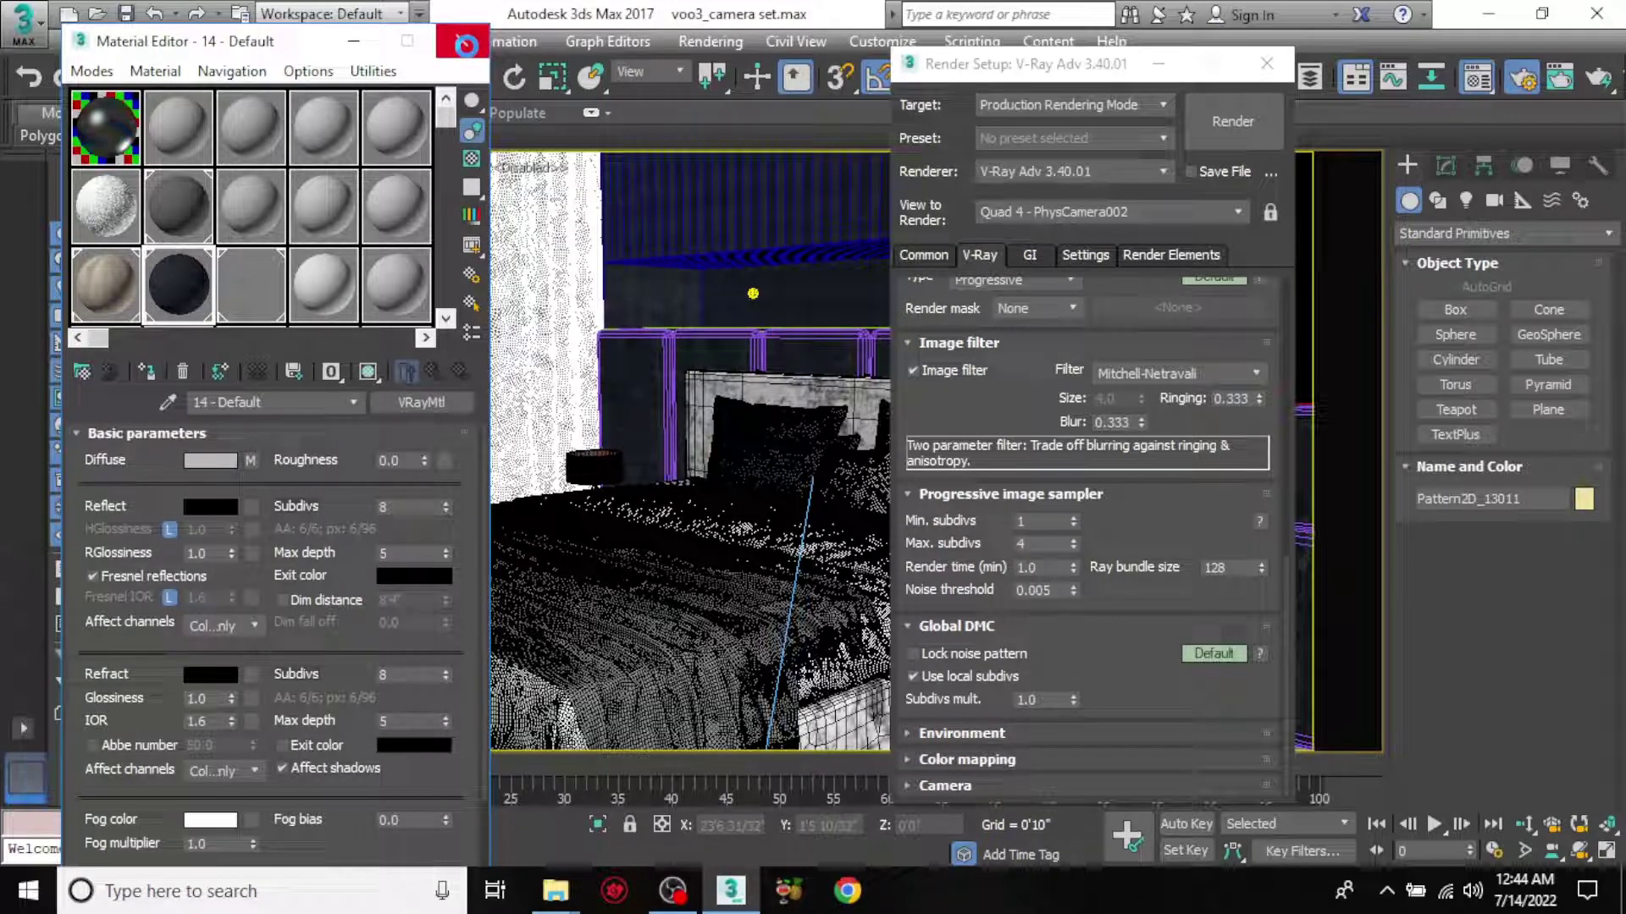
left_click(457, 46)
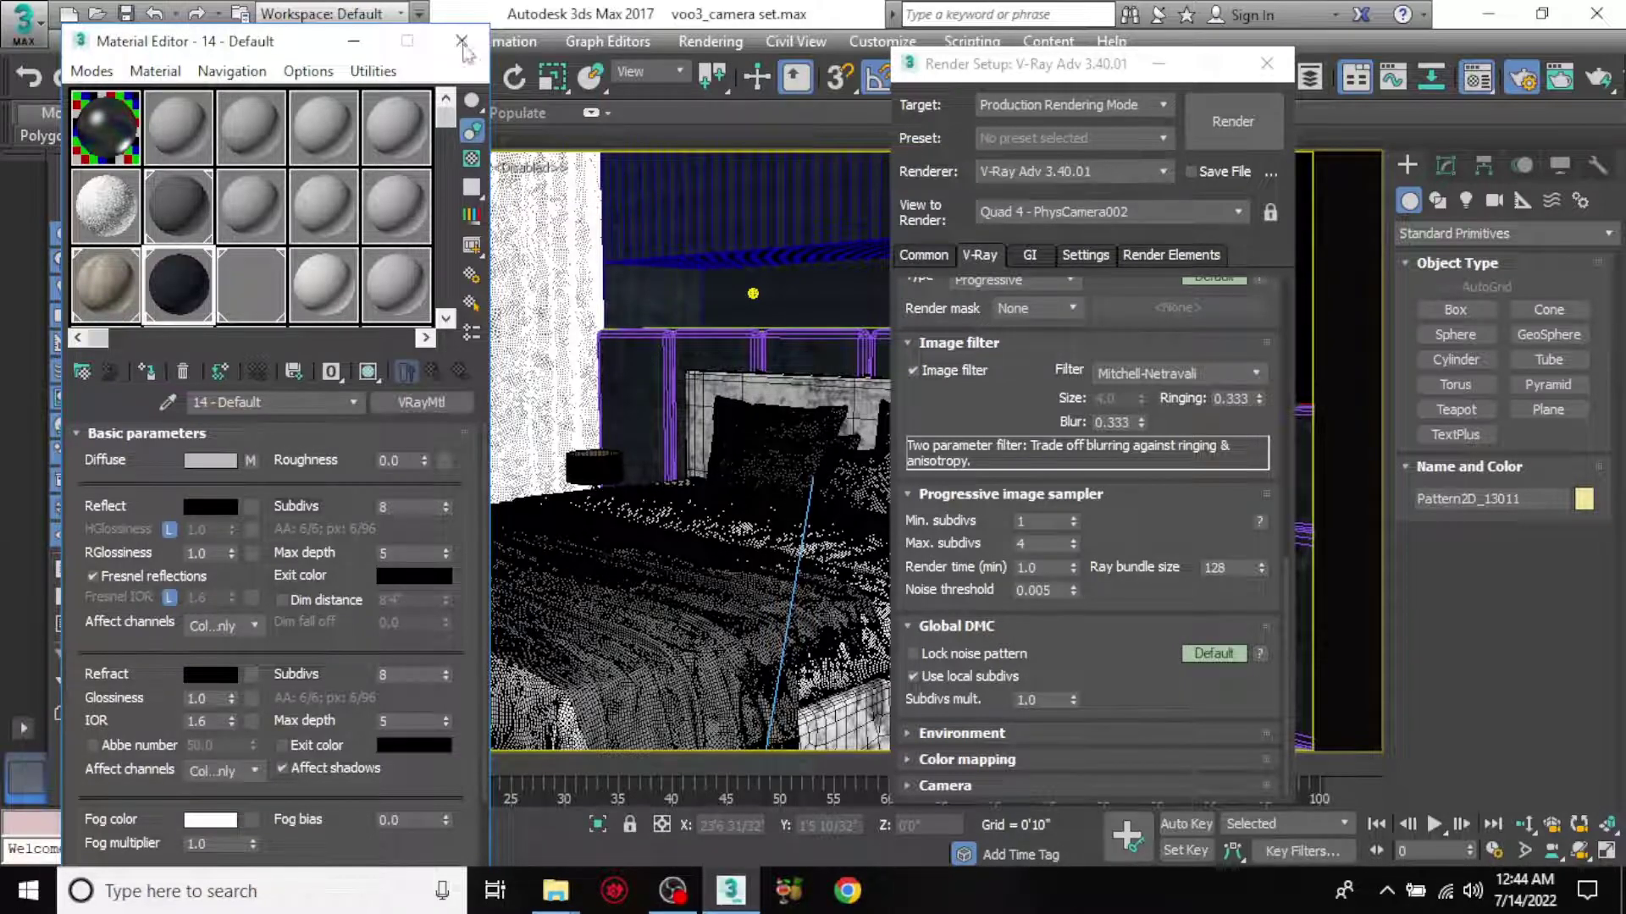
left_click(462, 42)
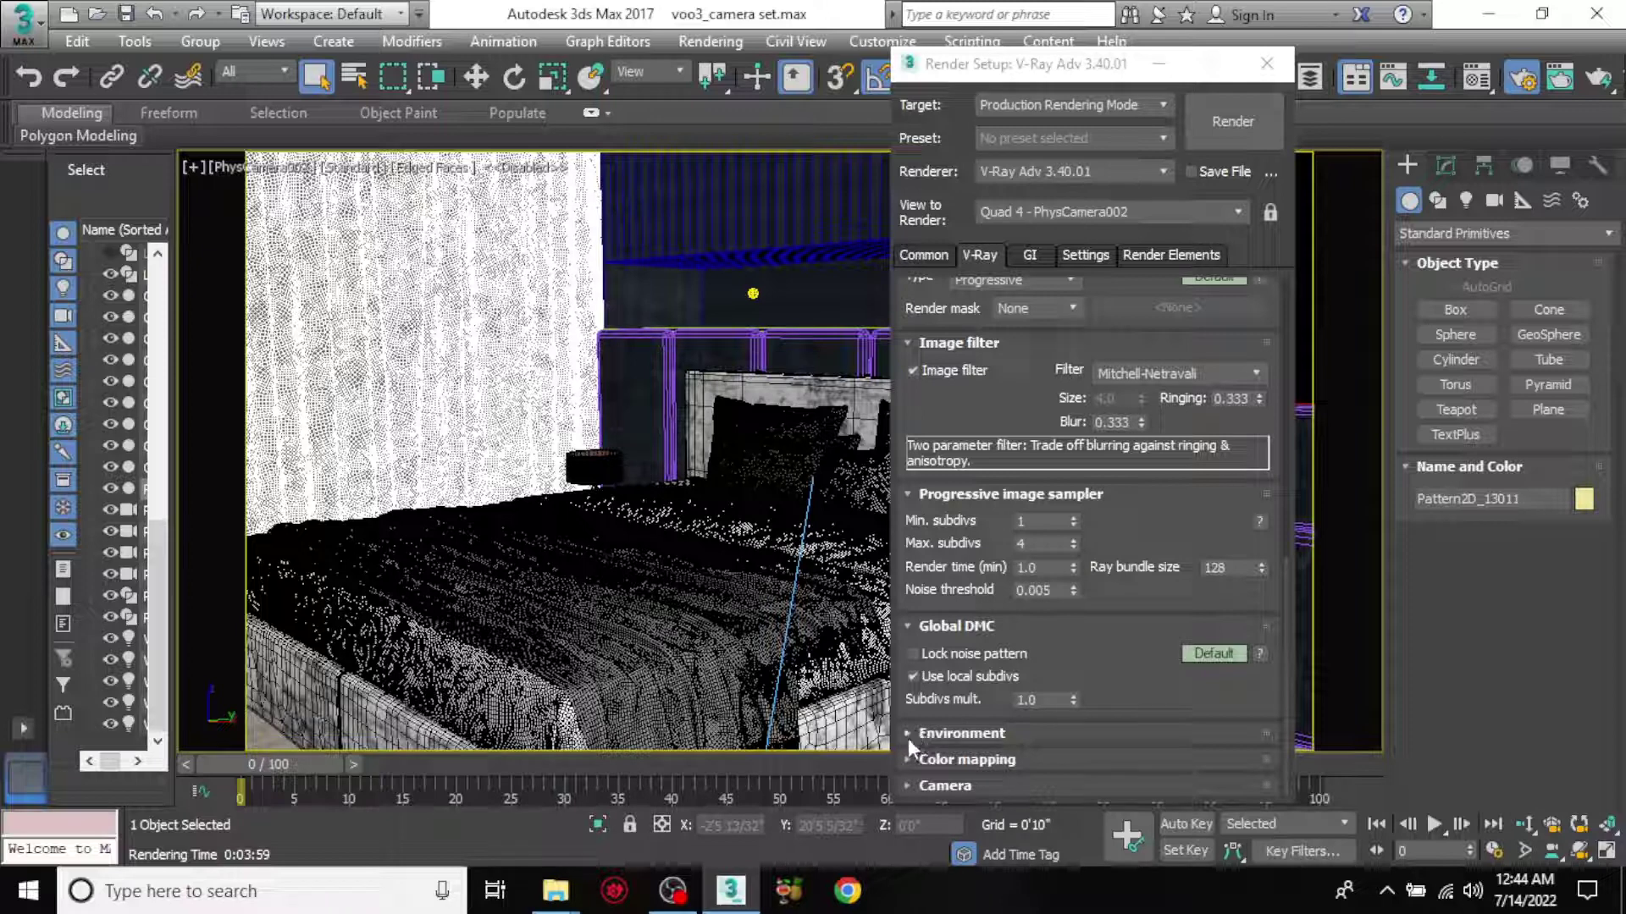
left_click(913, 674)
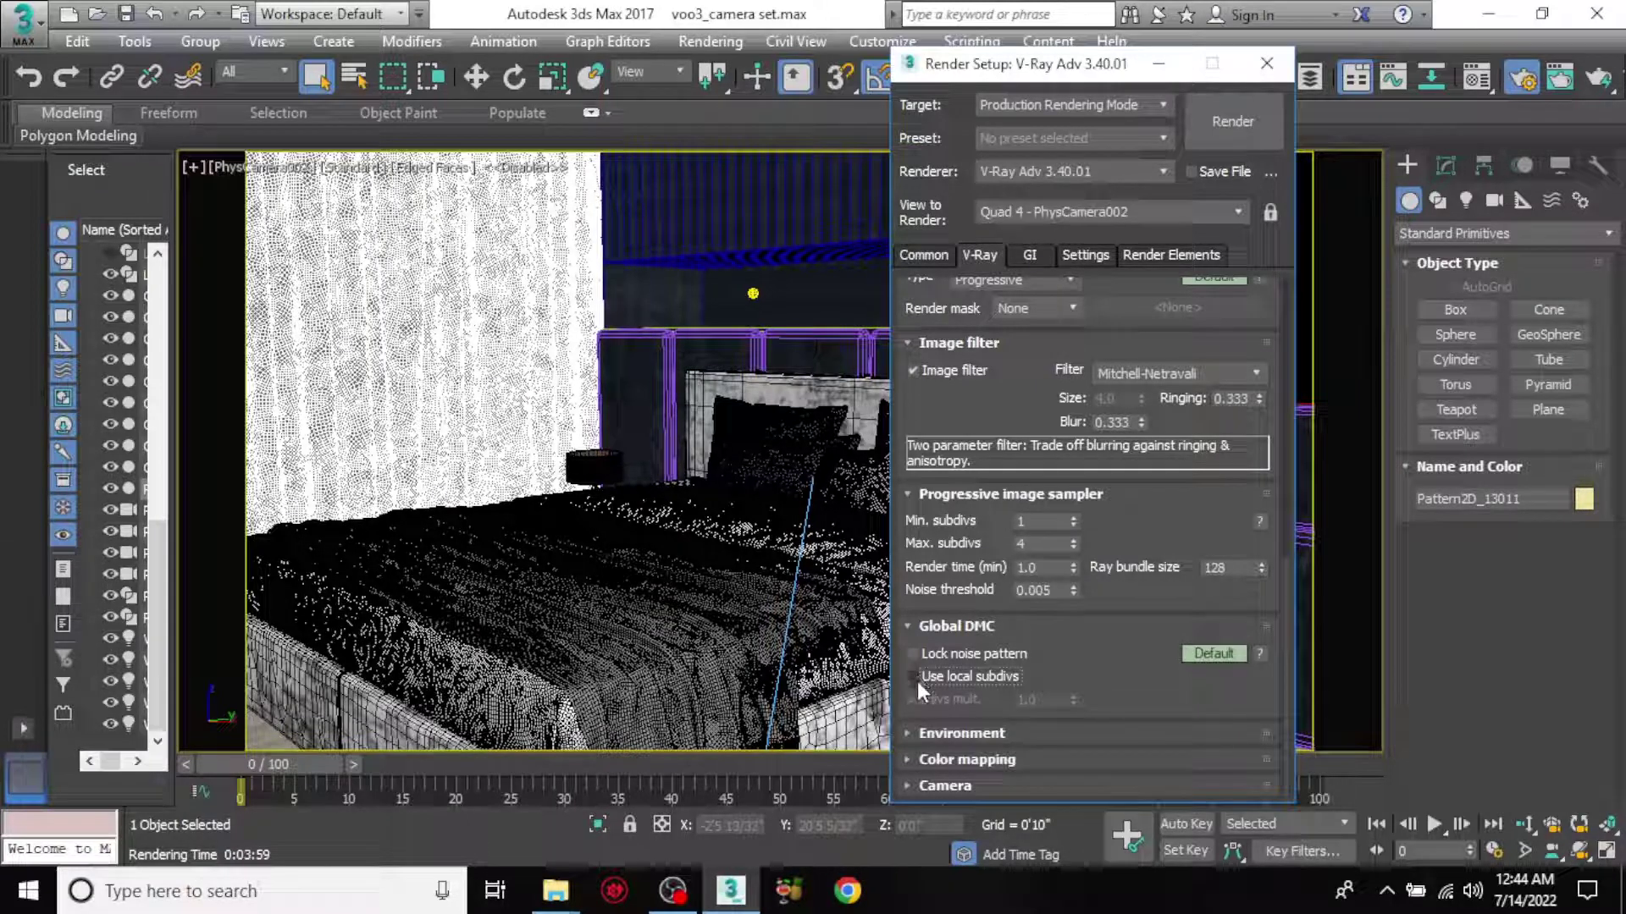
left_click(908, 733)
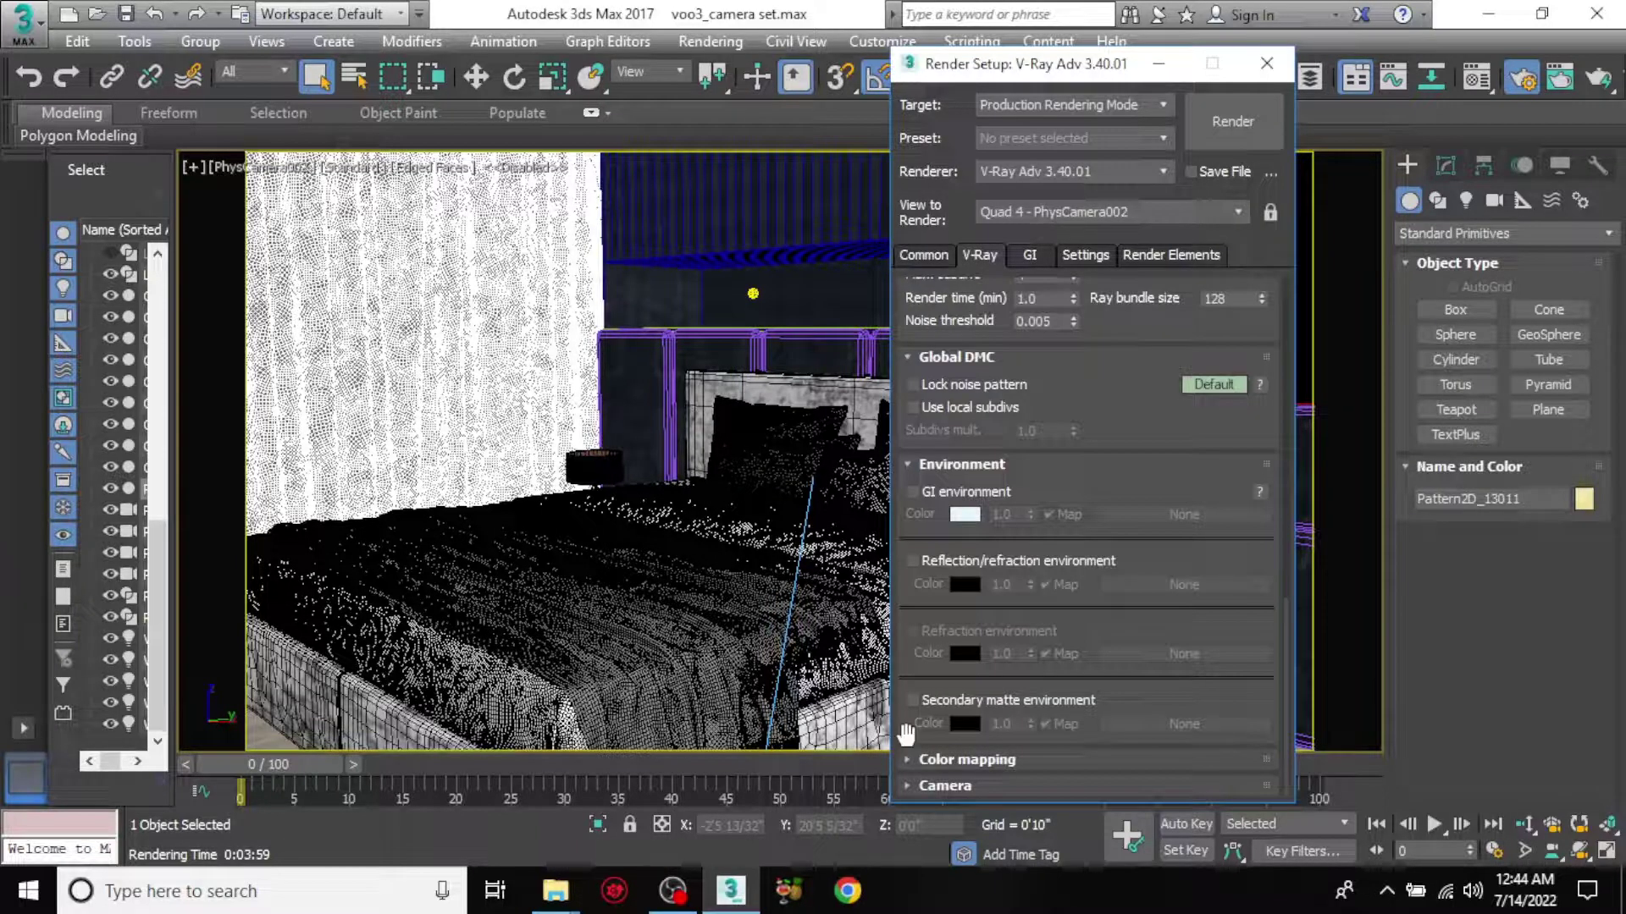
- Change the V-Ray Color mapping type from Reinhard to Exponential, then go to GI
left_click(906, 466)
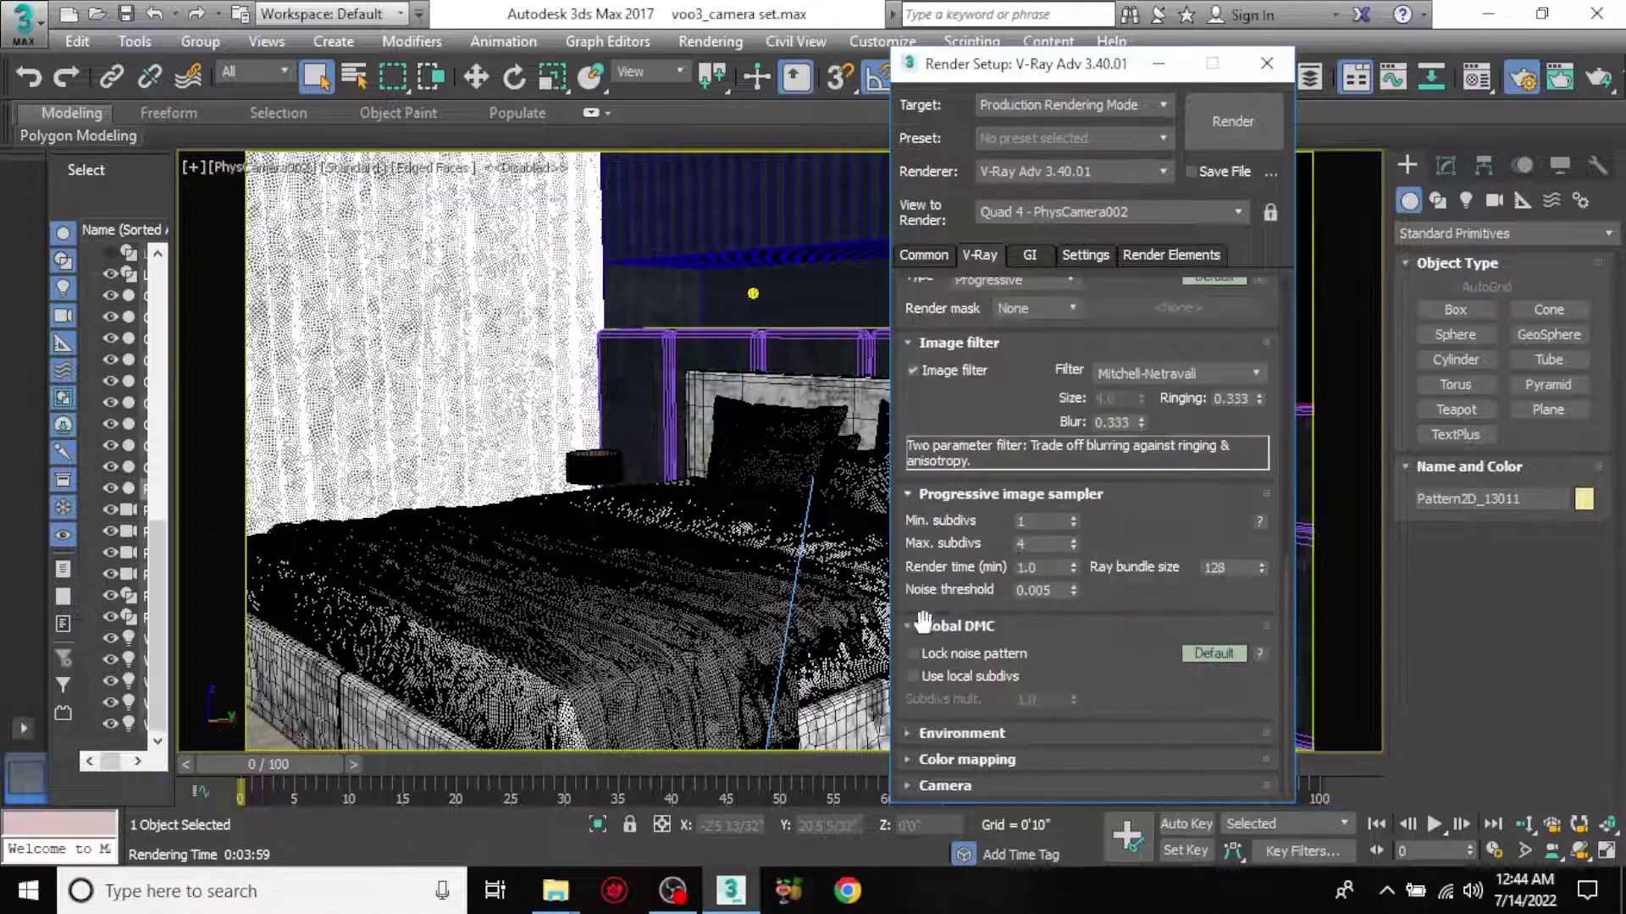
left_click(906, 759)
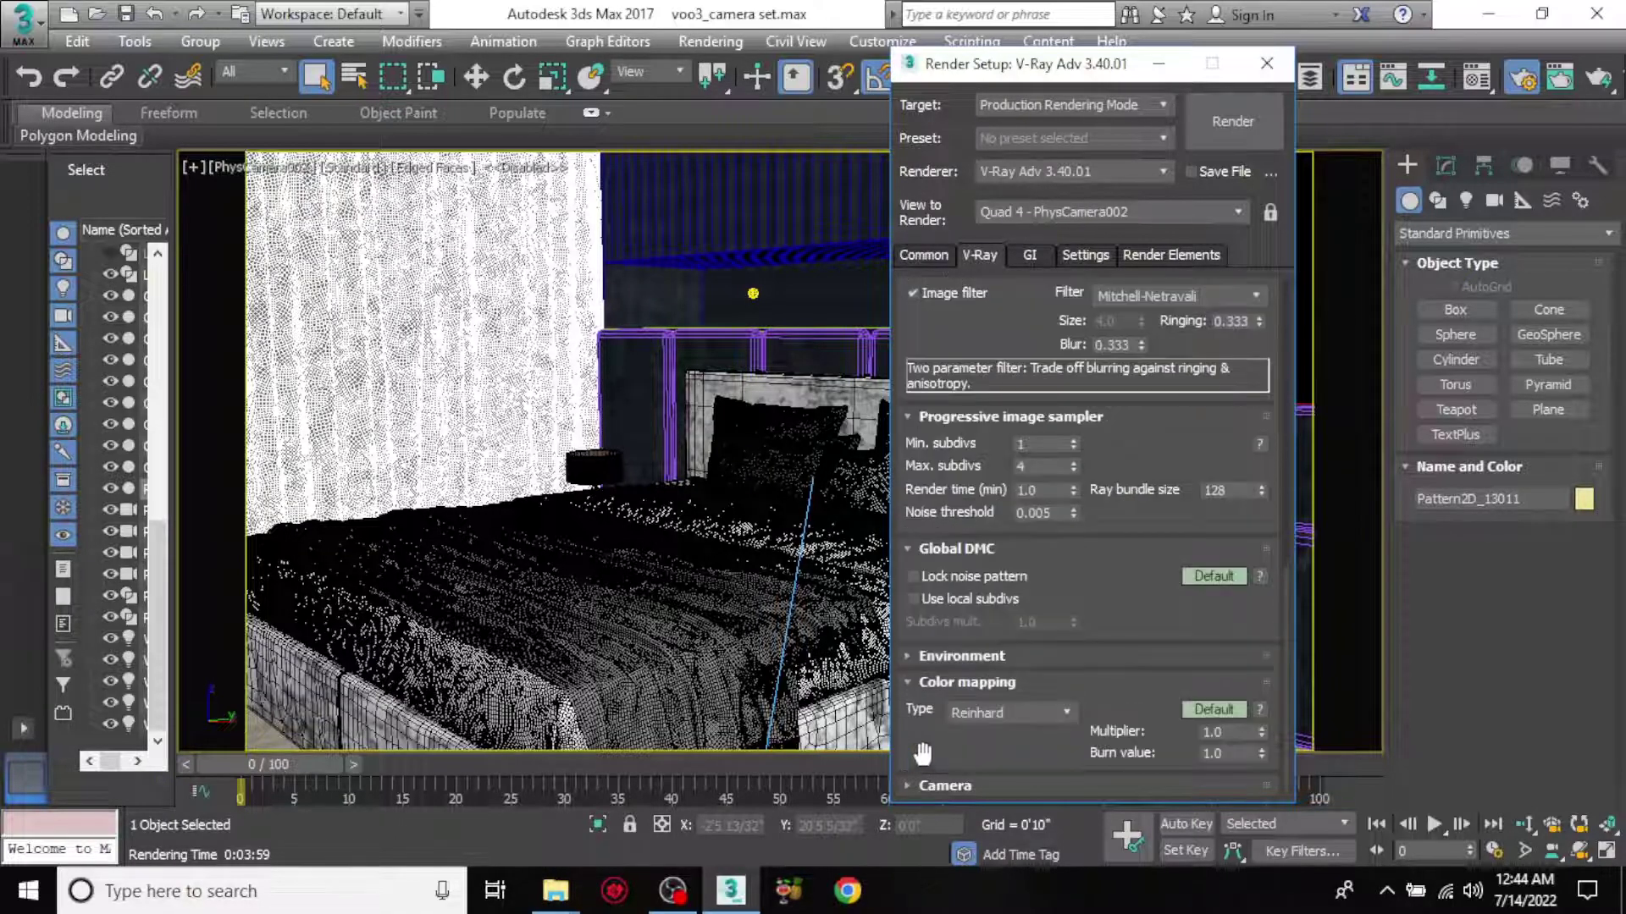
mouse_move(1009, 713)
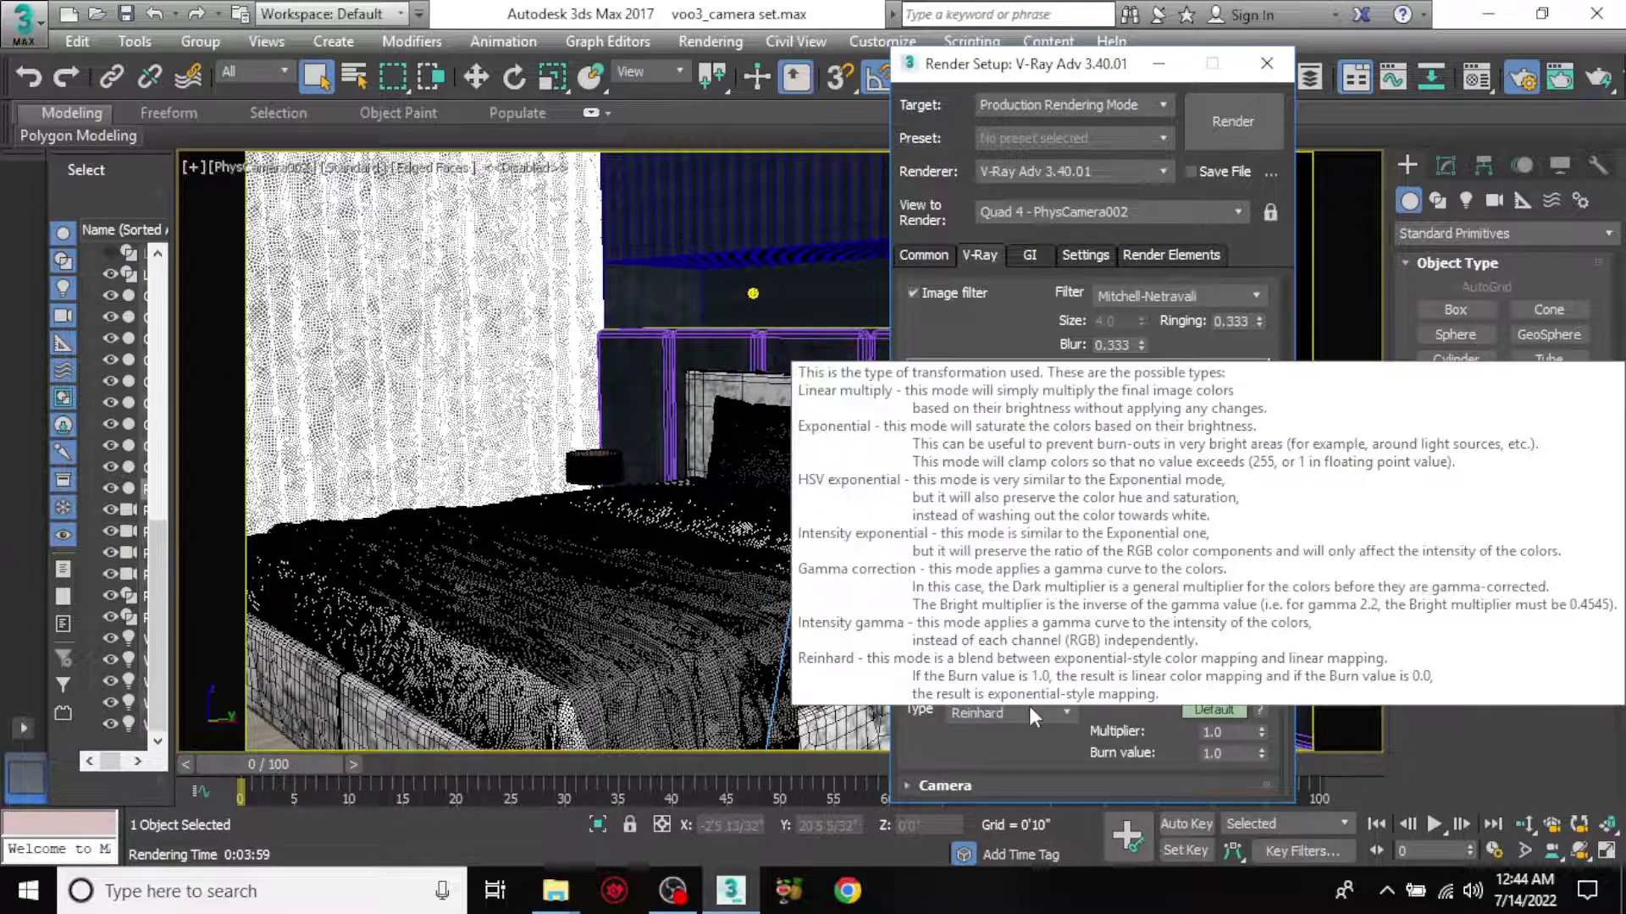
left_click(1044, 712)
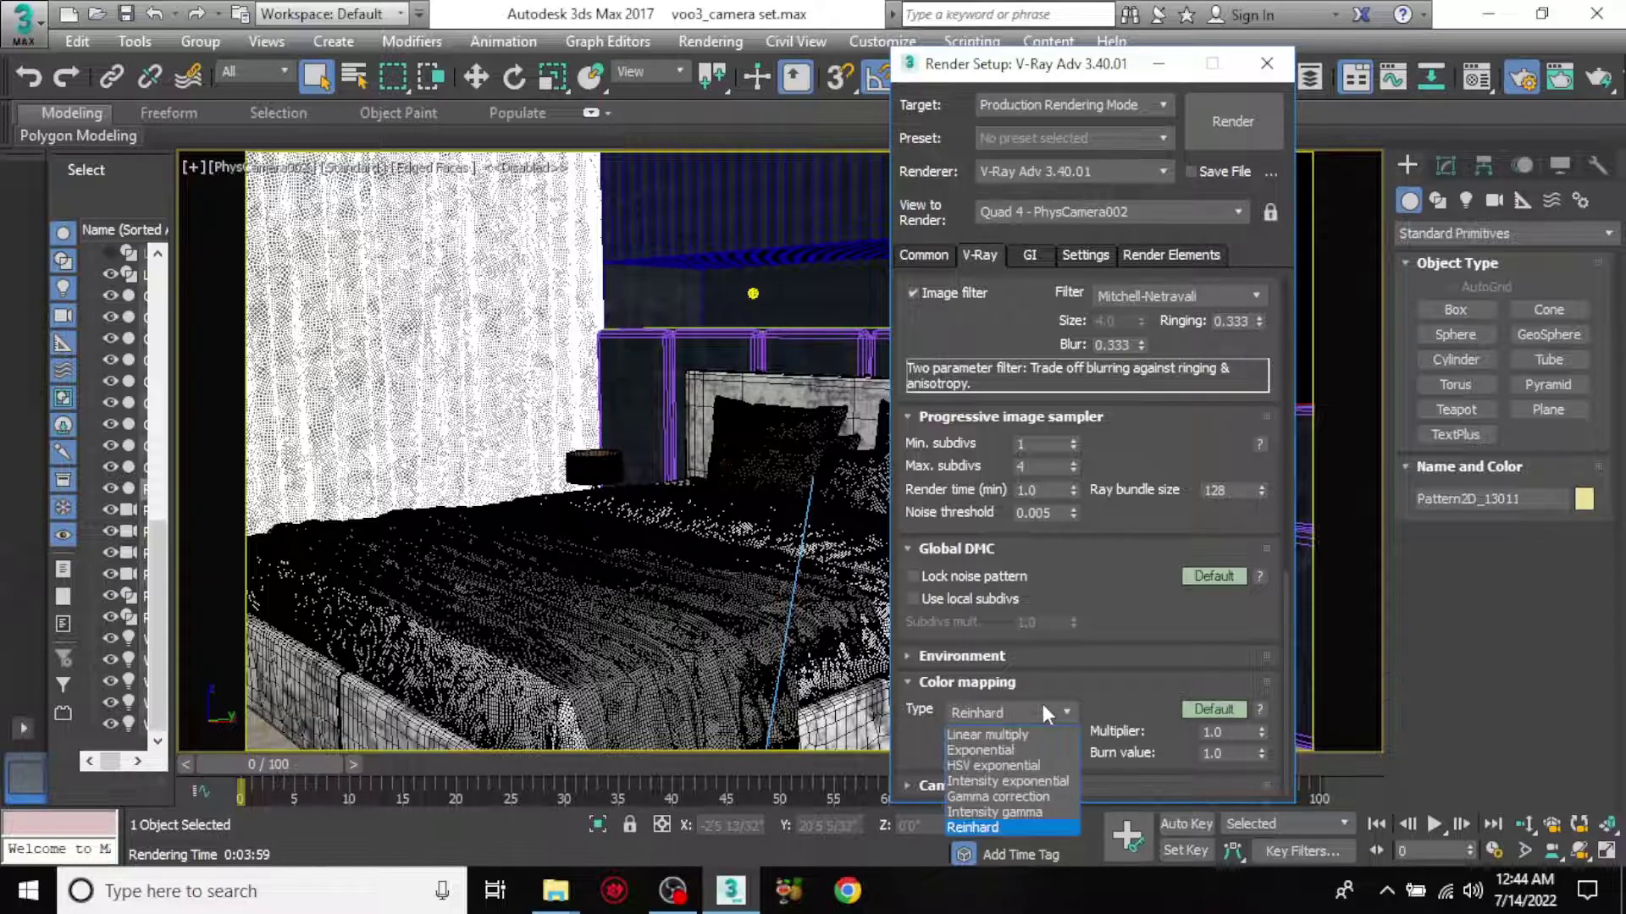
left_click(974, 750)
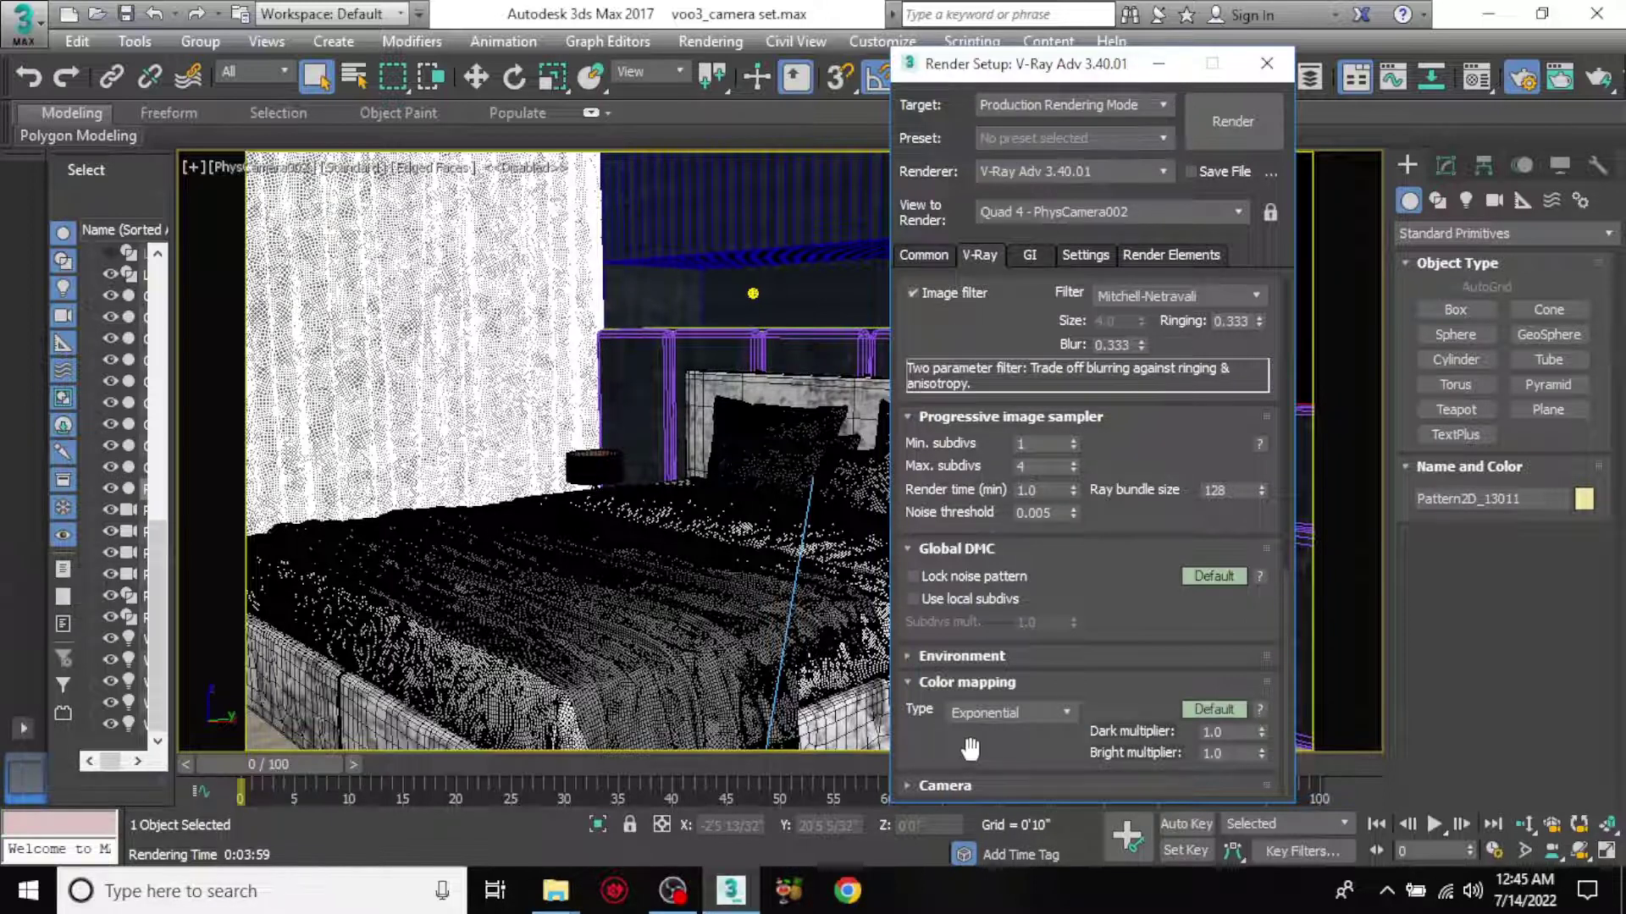
left_click(1031, 252)
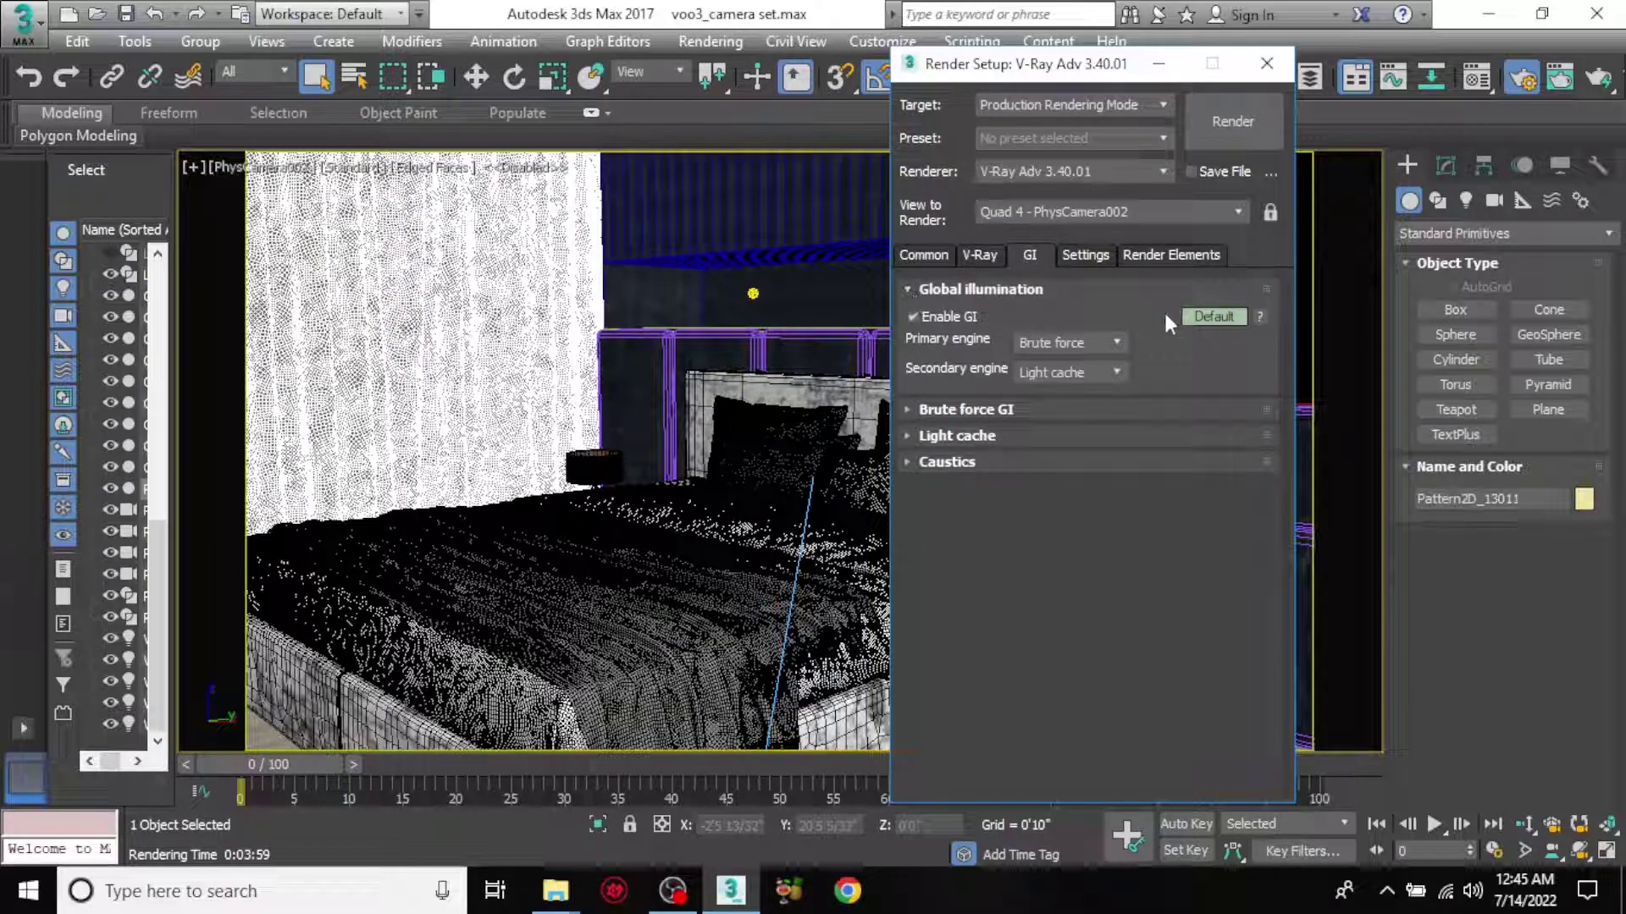
- Make Irradiance map the primary GI engine at Low preset, subdivs 30, interpolation samples 10
left_click(1087, 345)
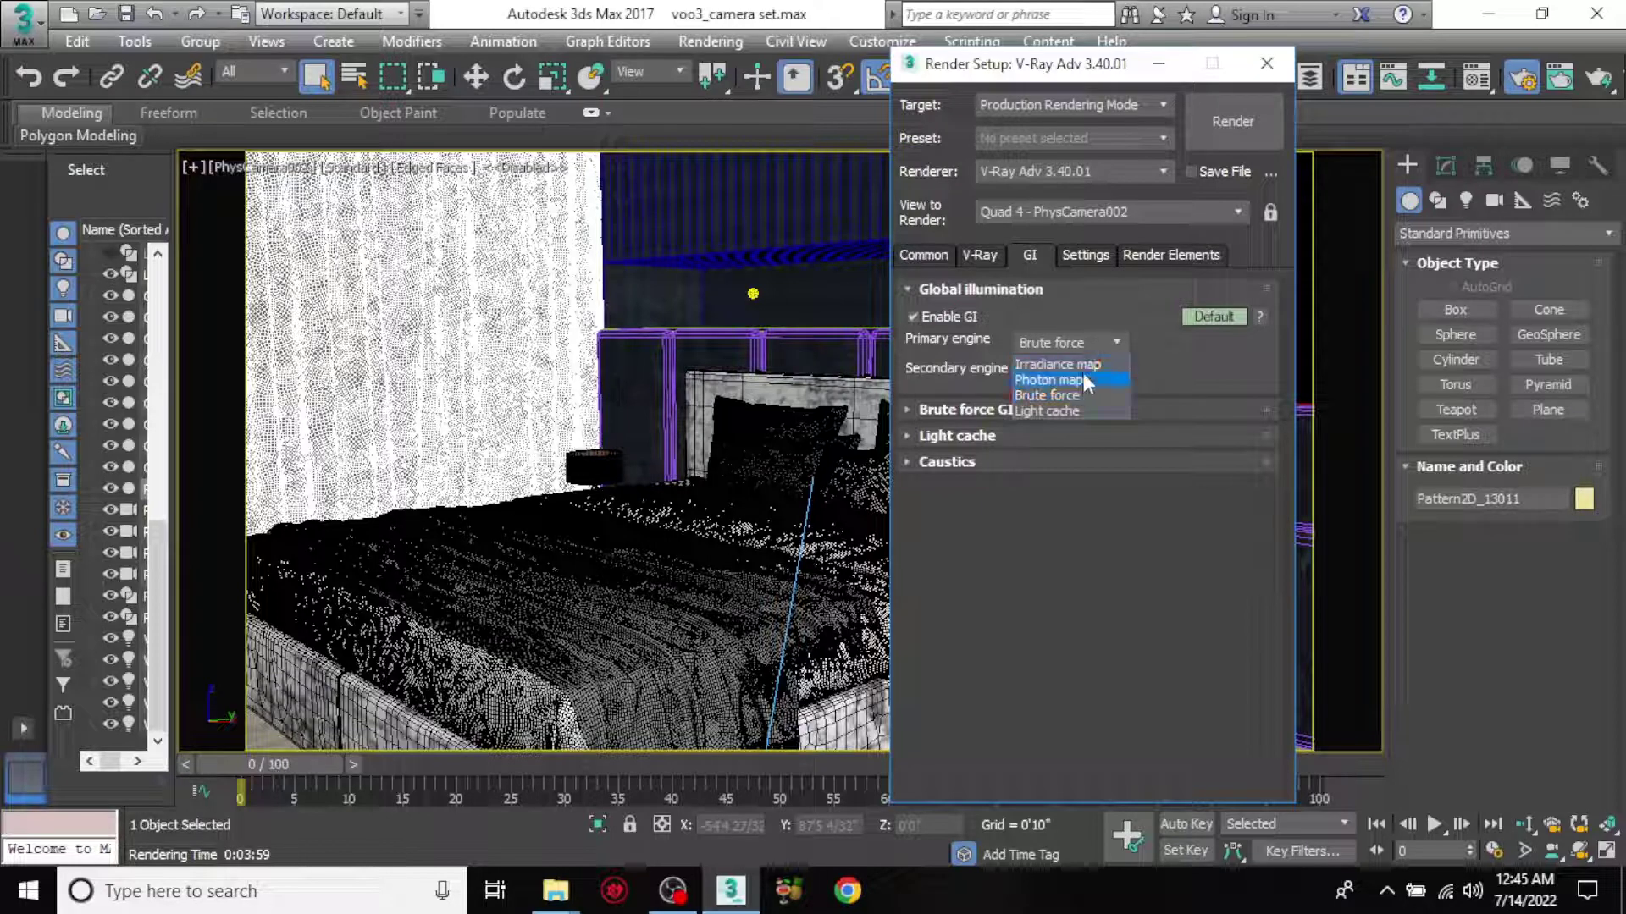
left_click(1087, 364)
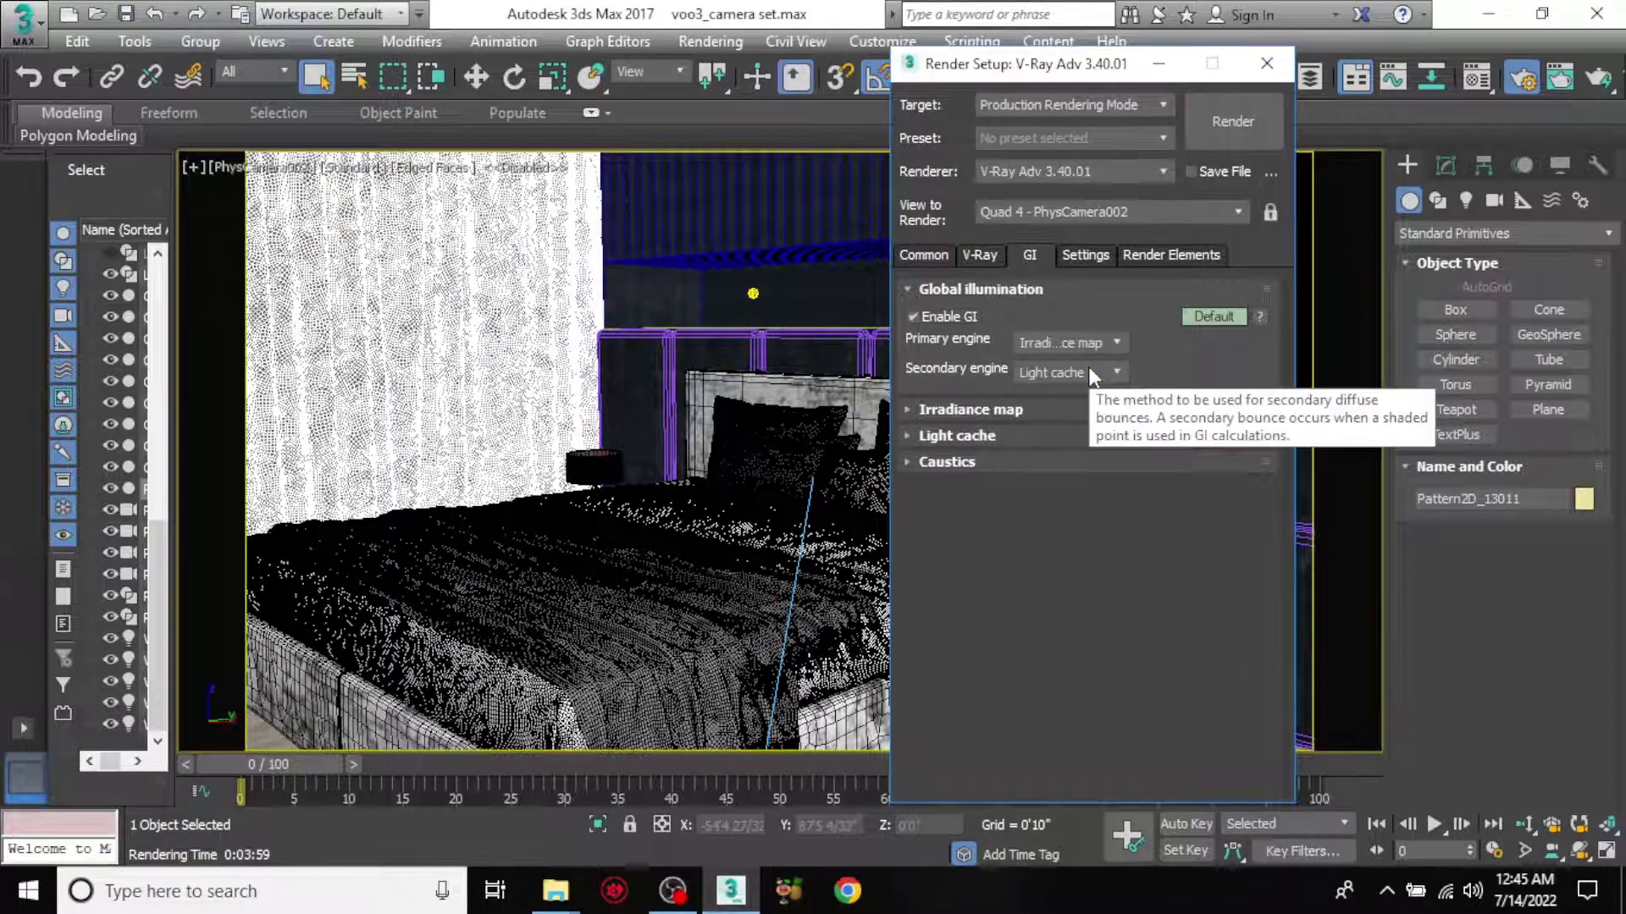
left_click(907, 410)
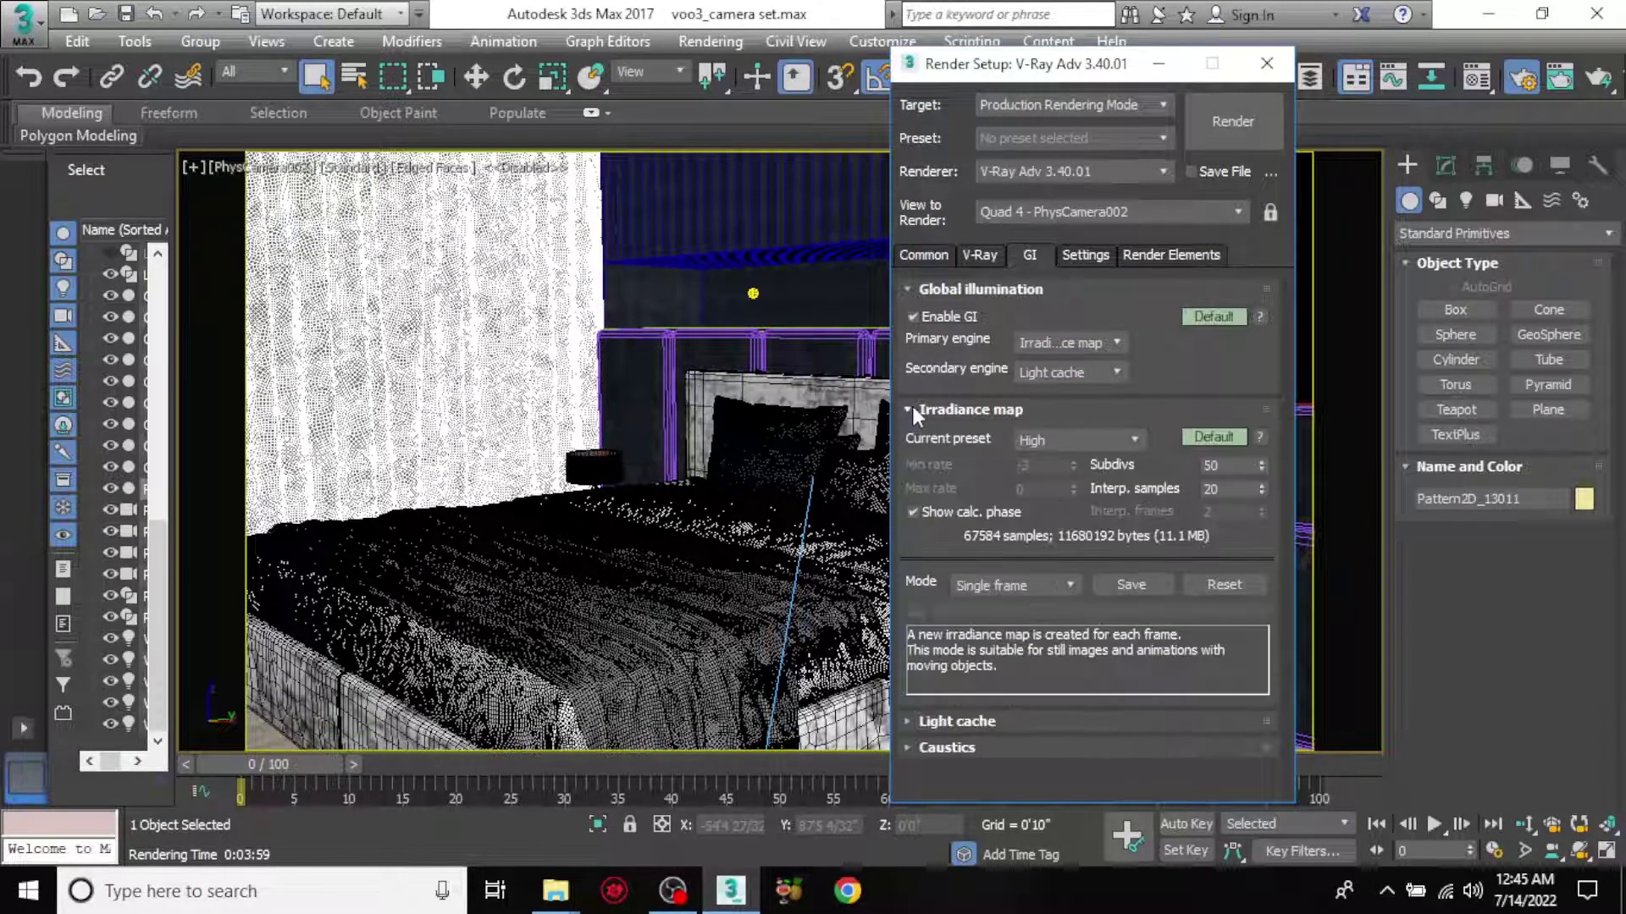
left_click(1128, 440)
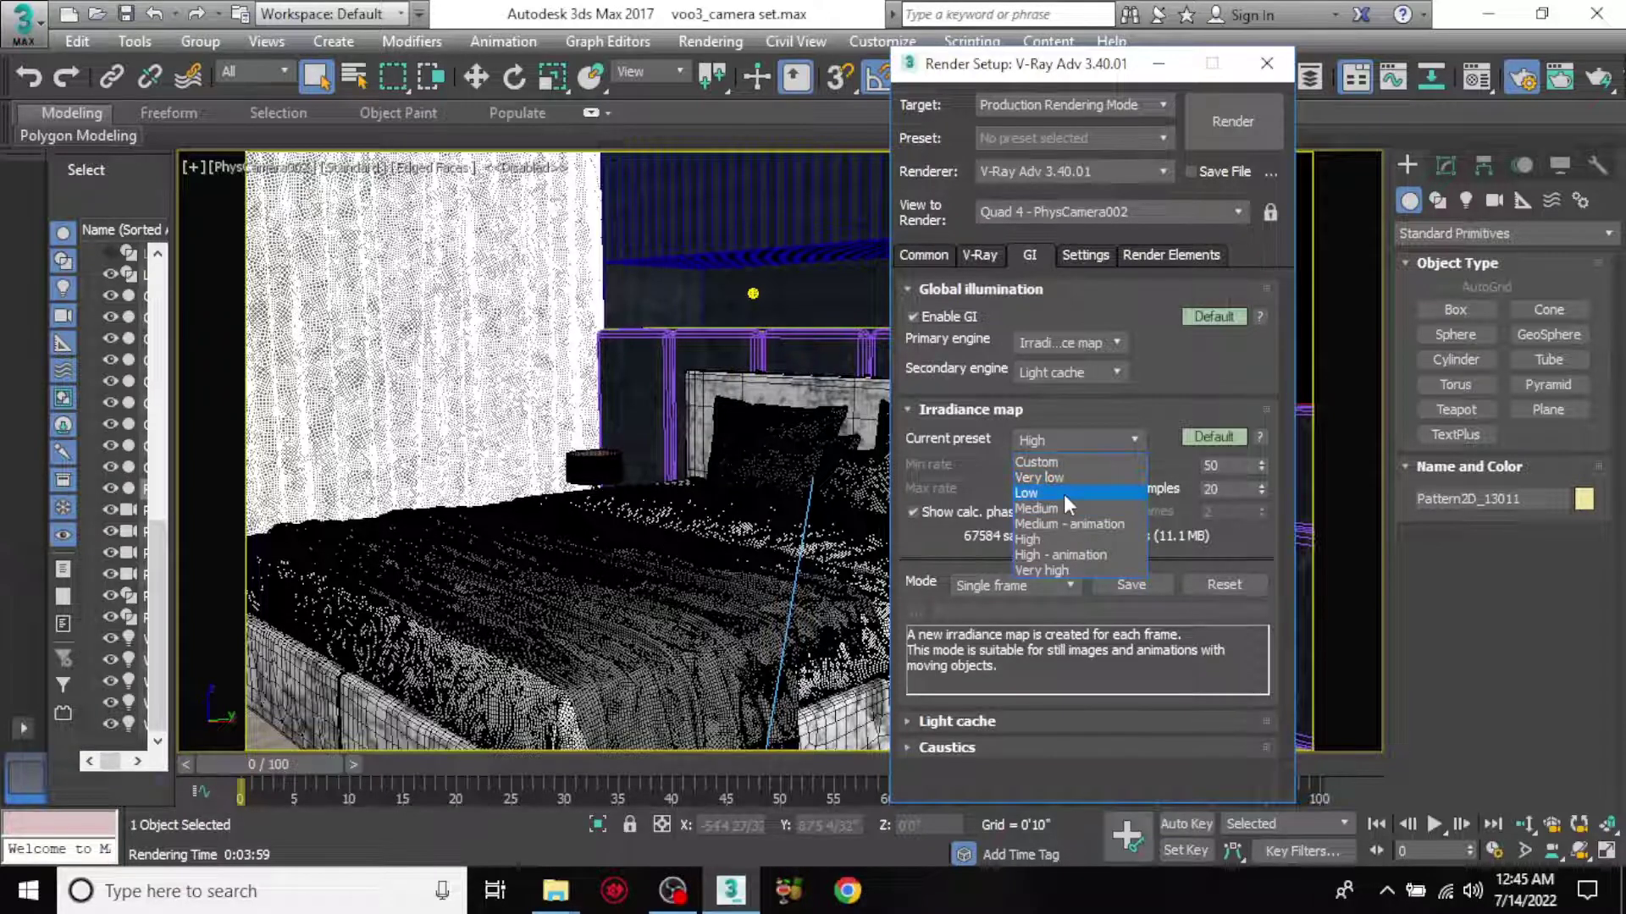
left_click(1064, 494)
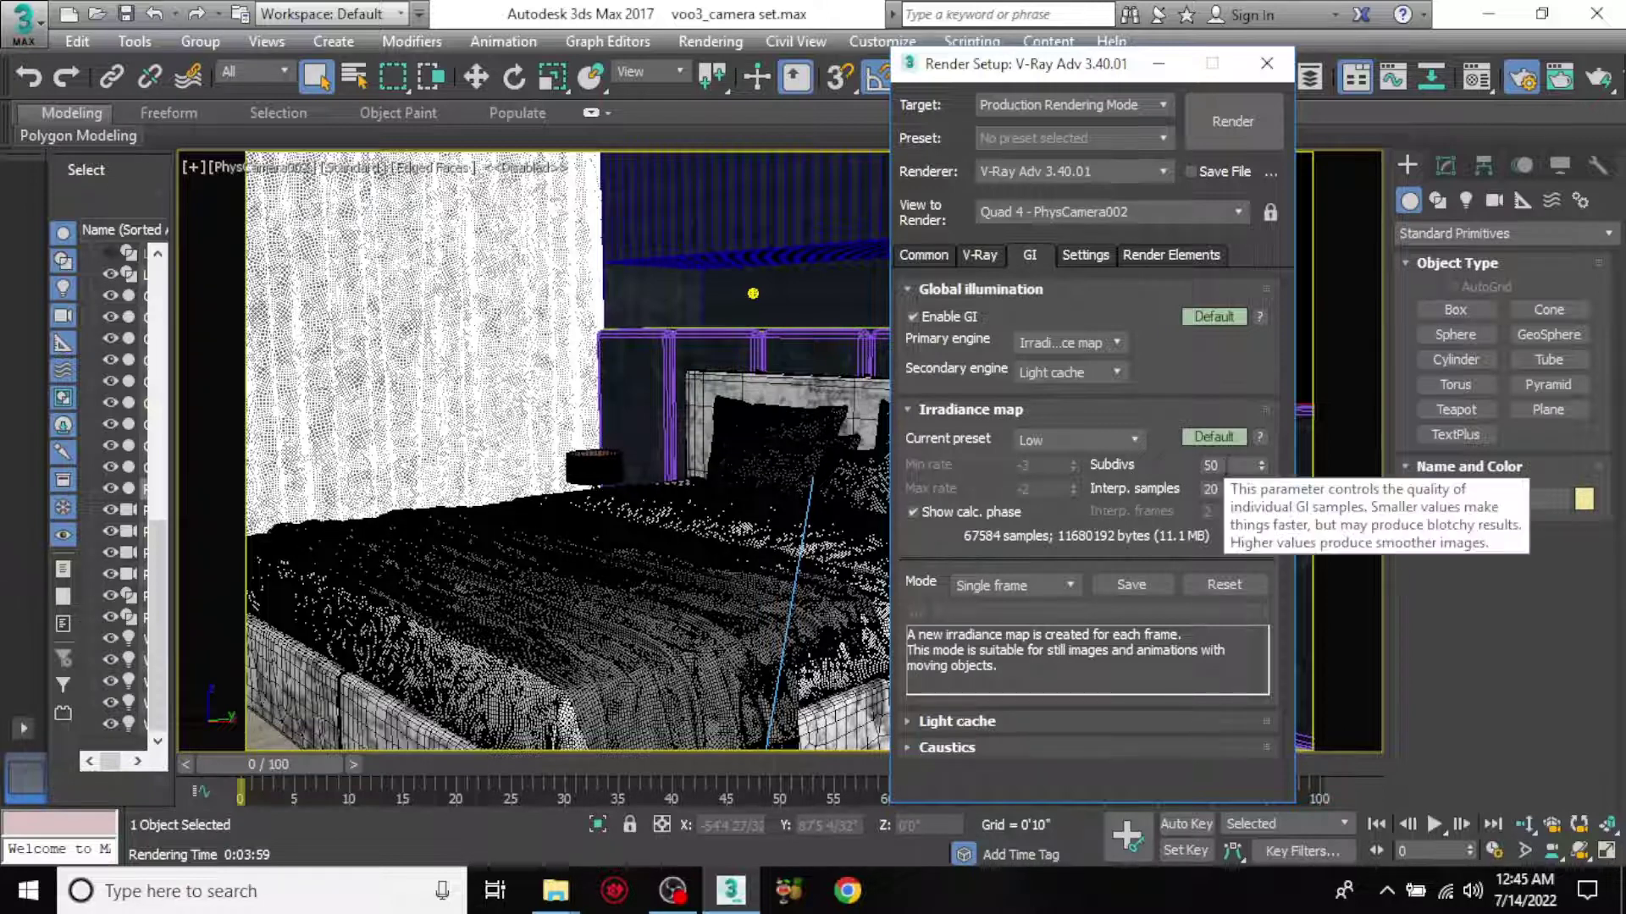
left_click_drag(1236, 466, 1175, 465)
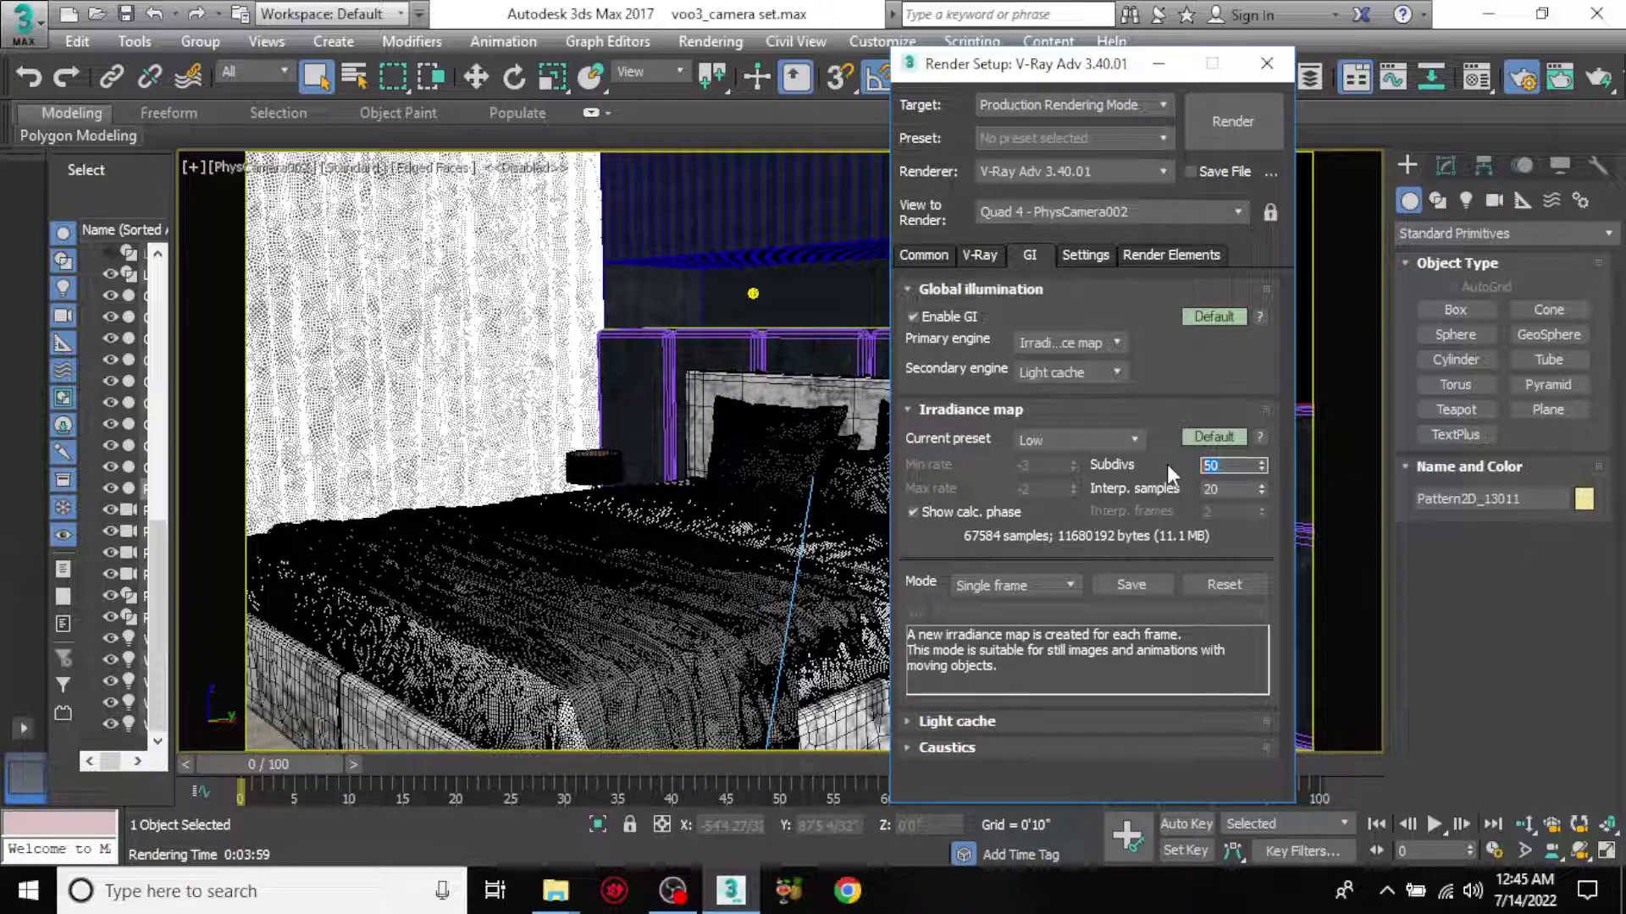
type("30")
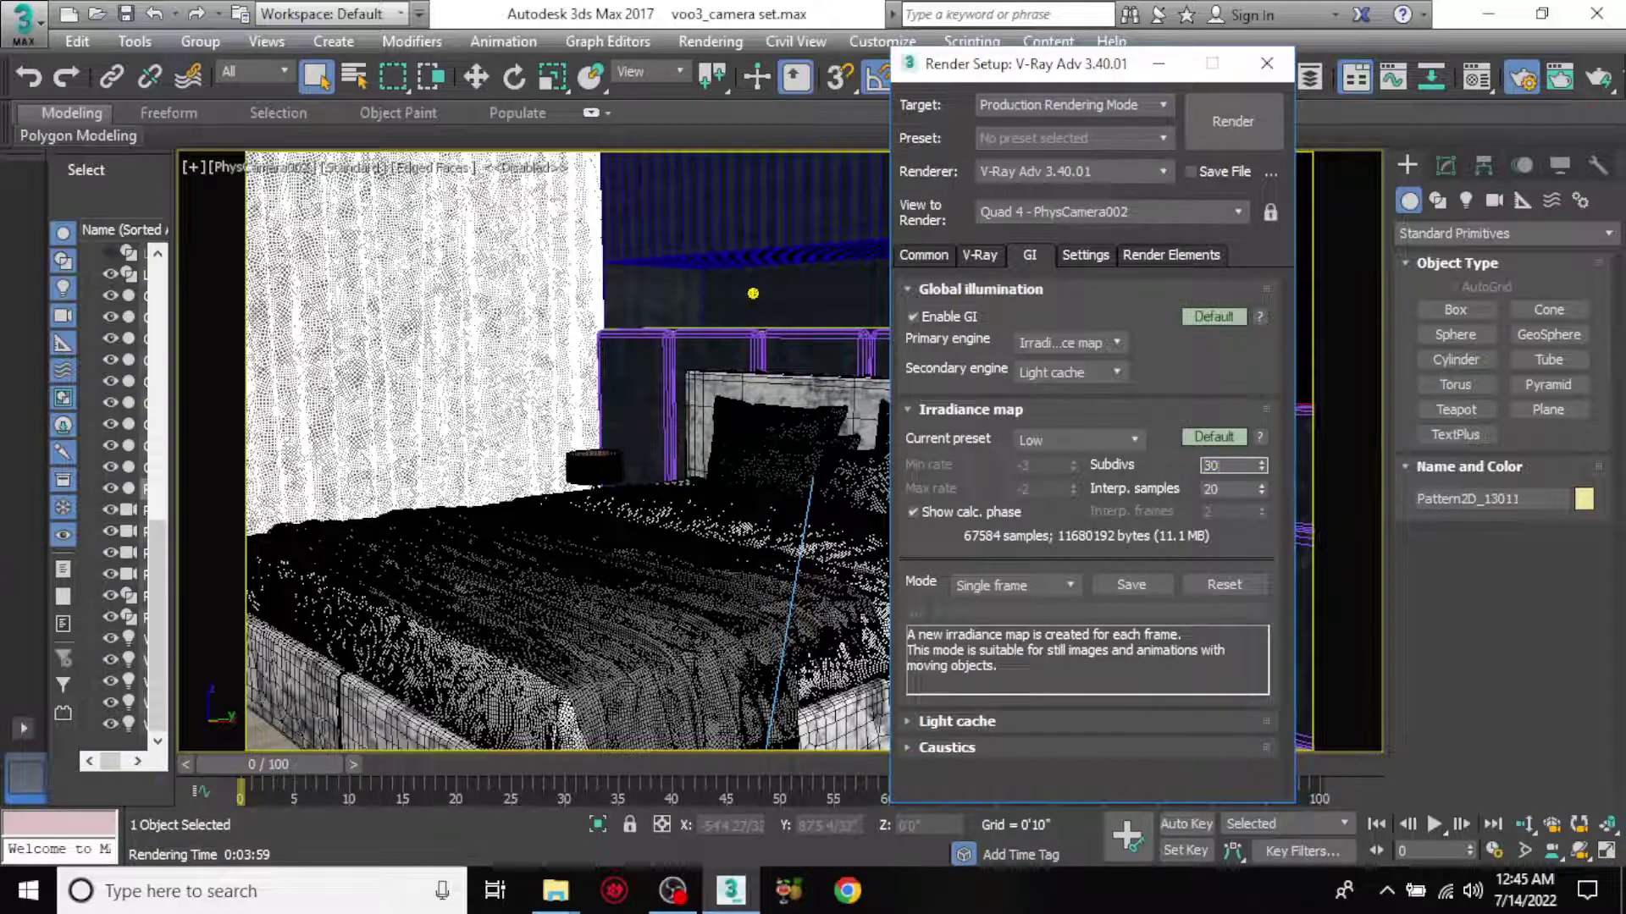
left_click_drag(1232, 489, 1164, 499)
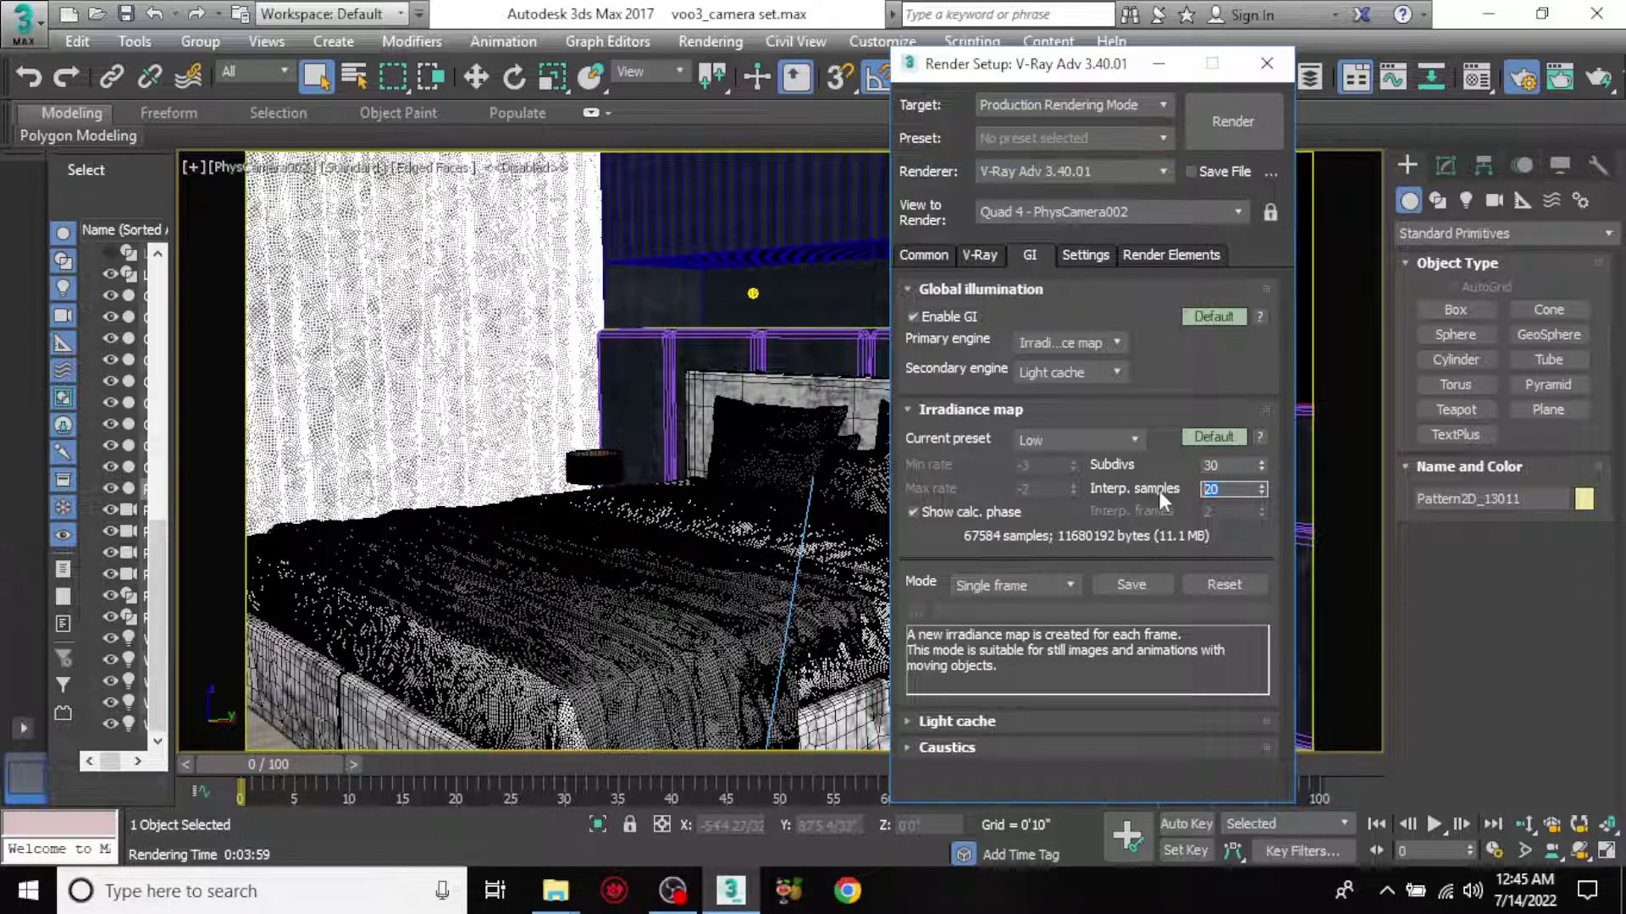
type("10")
- Set Light cache Subdivs to 80 and switch to the Settings tab
left_click(911, 720)
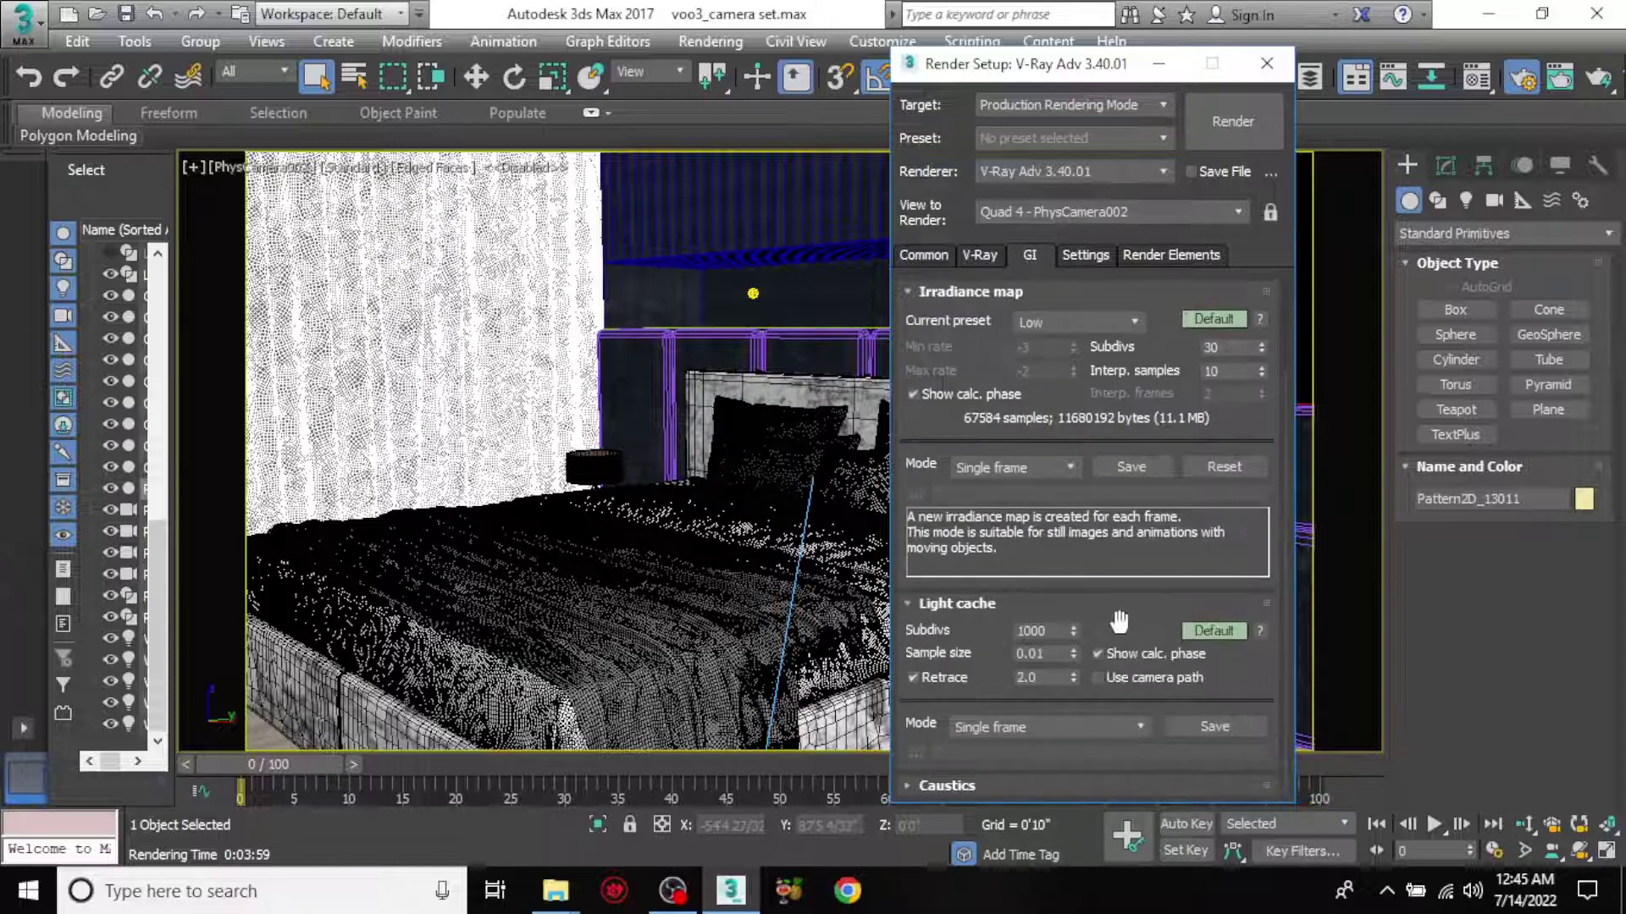
double_click(1055, 631)
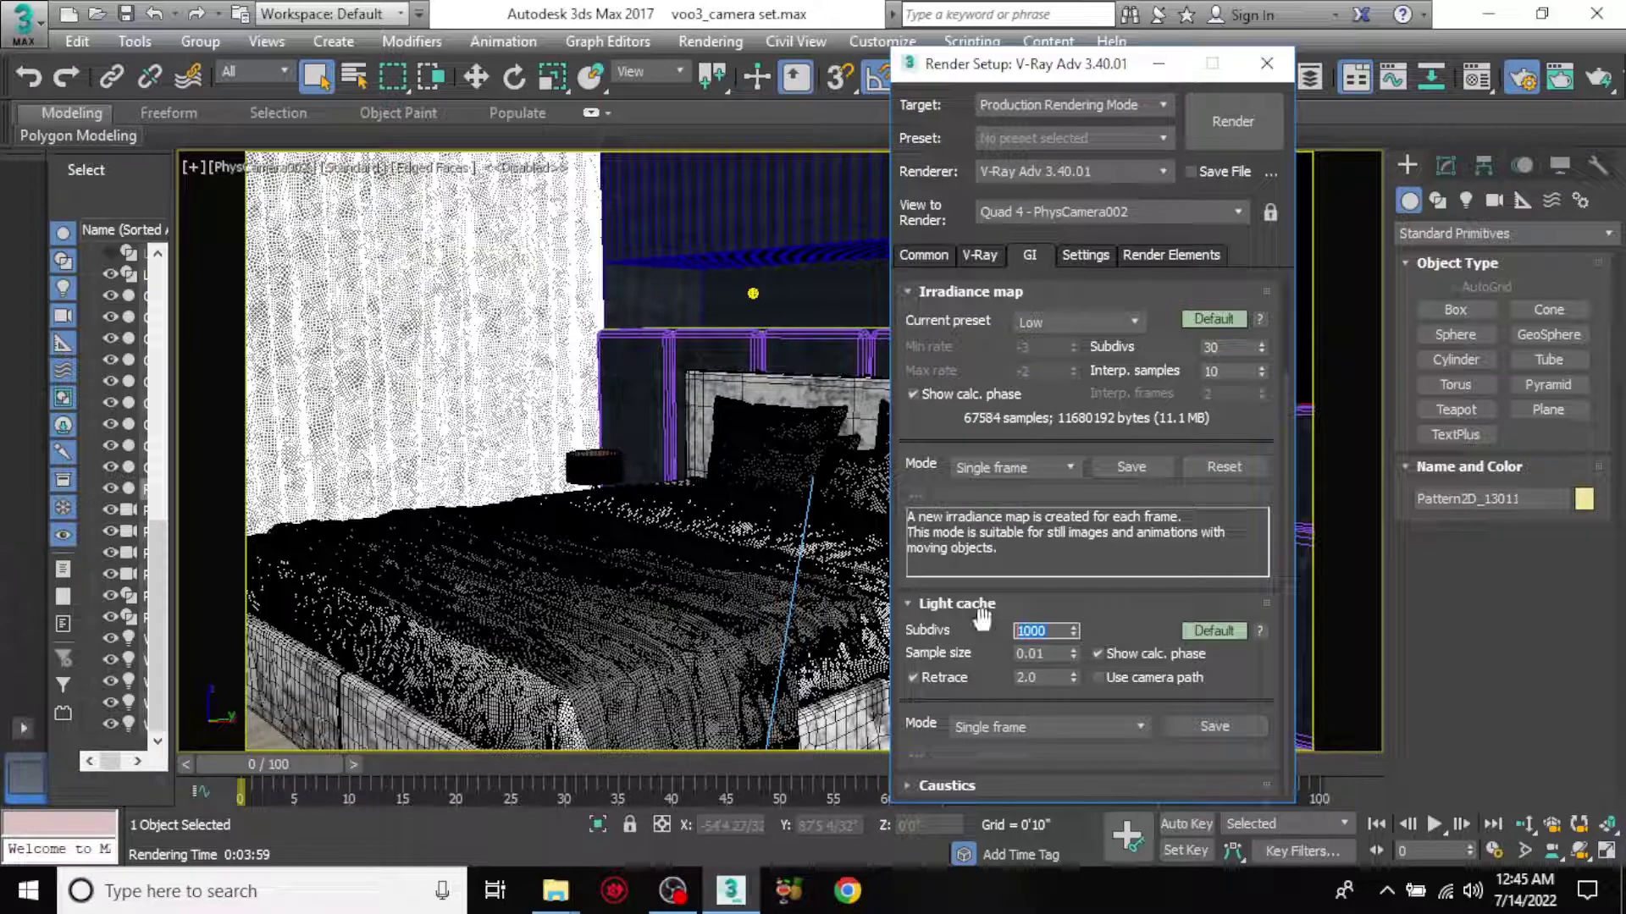
type("80")
left_click(1119, 626)
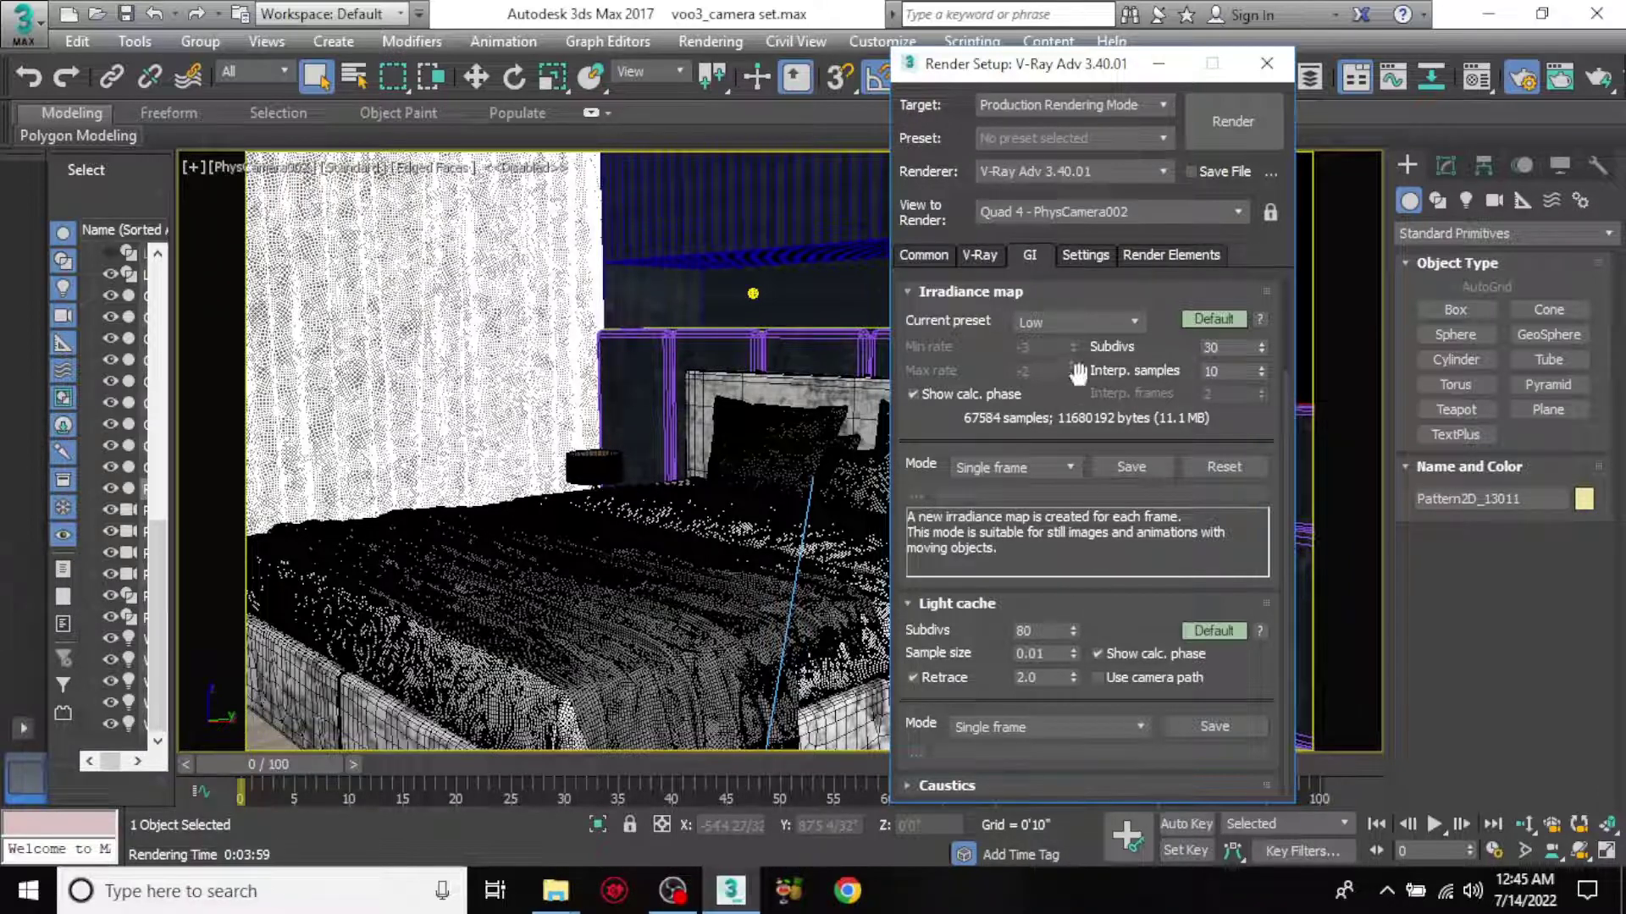
left_click(1088, 255)
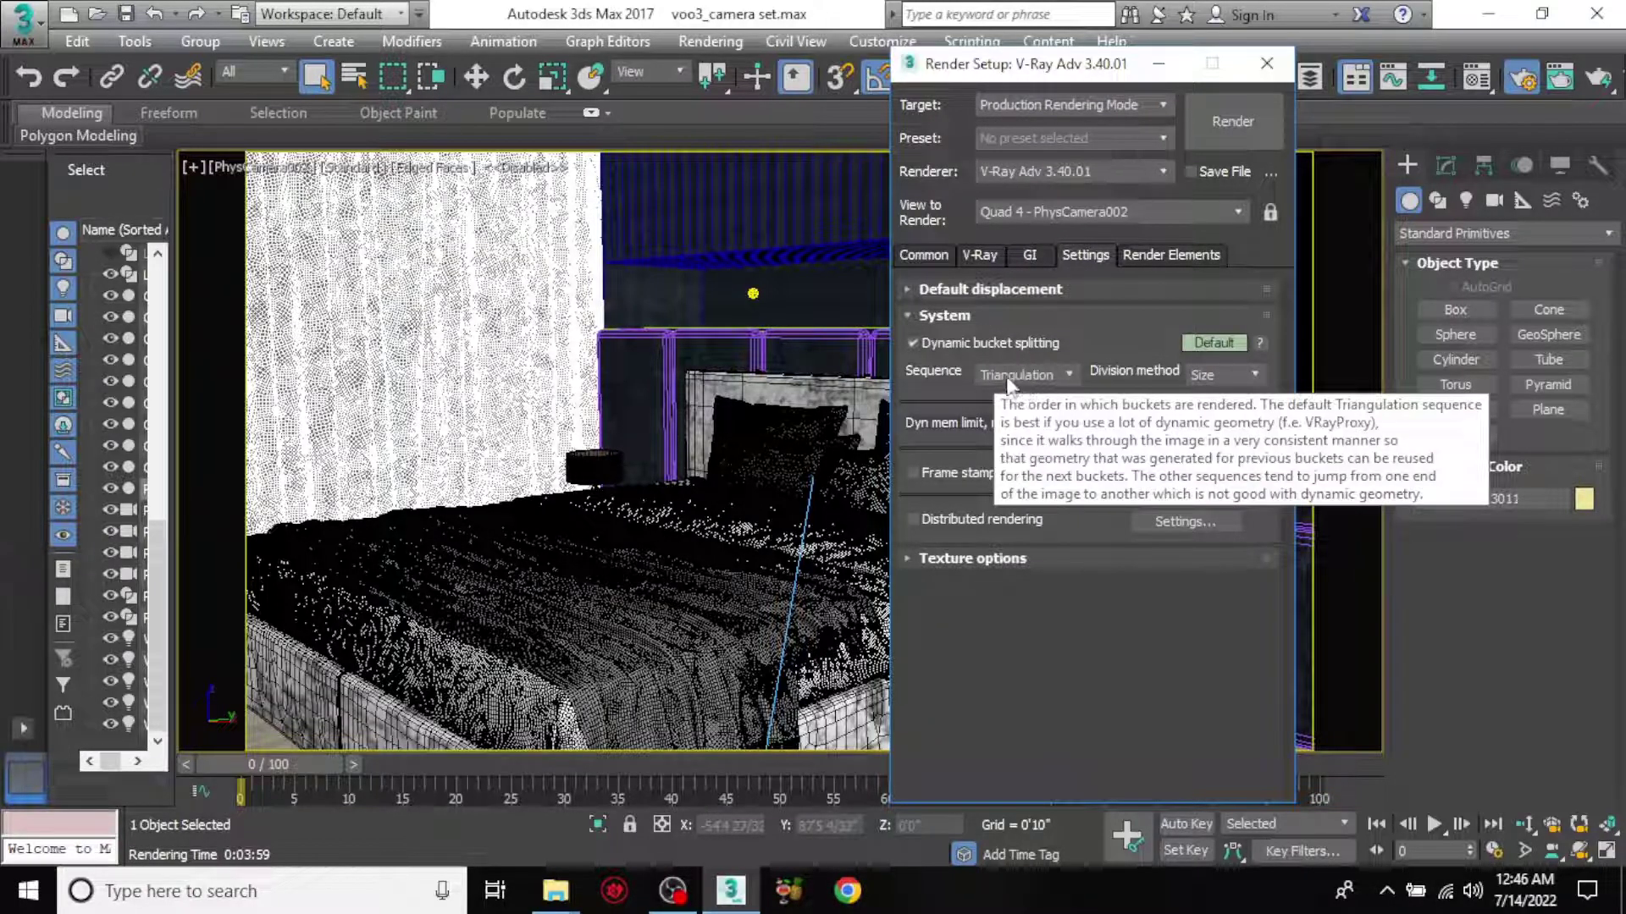
- Change bucket Sequence from Triangulation to Top->Bottom, keeping Division method on Size
left_click(1056, 374)
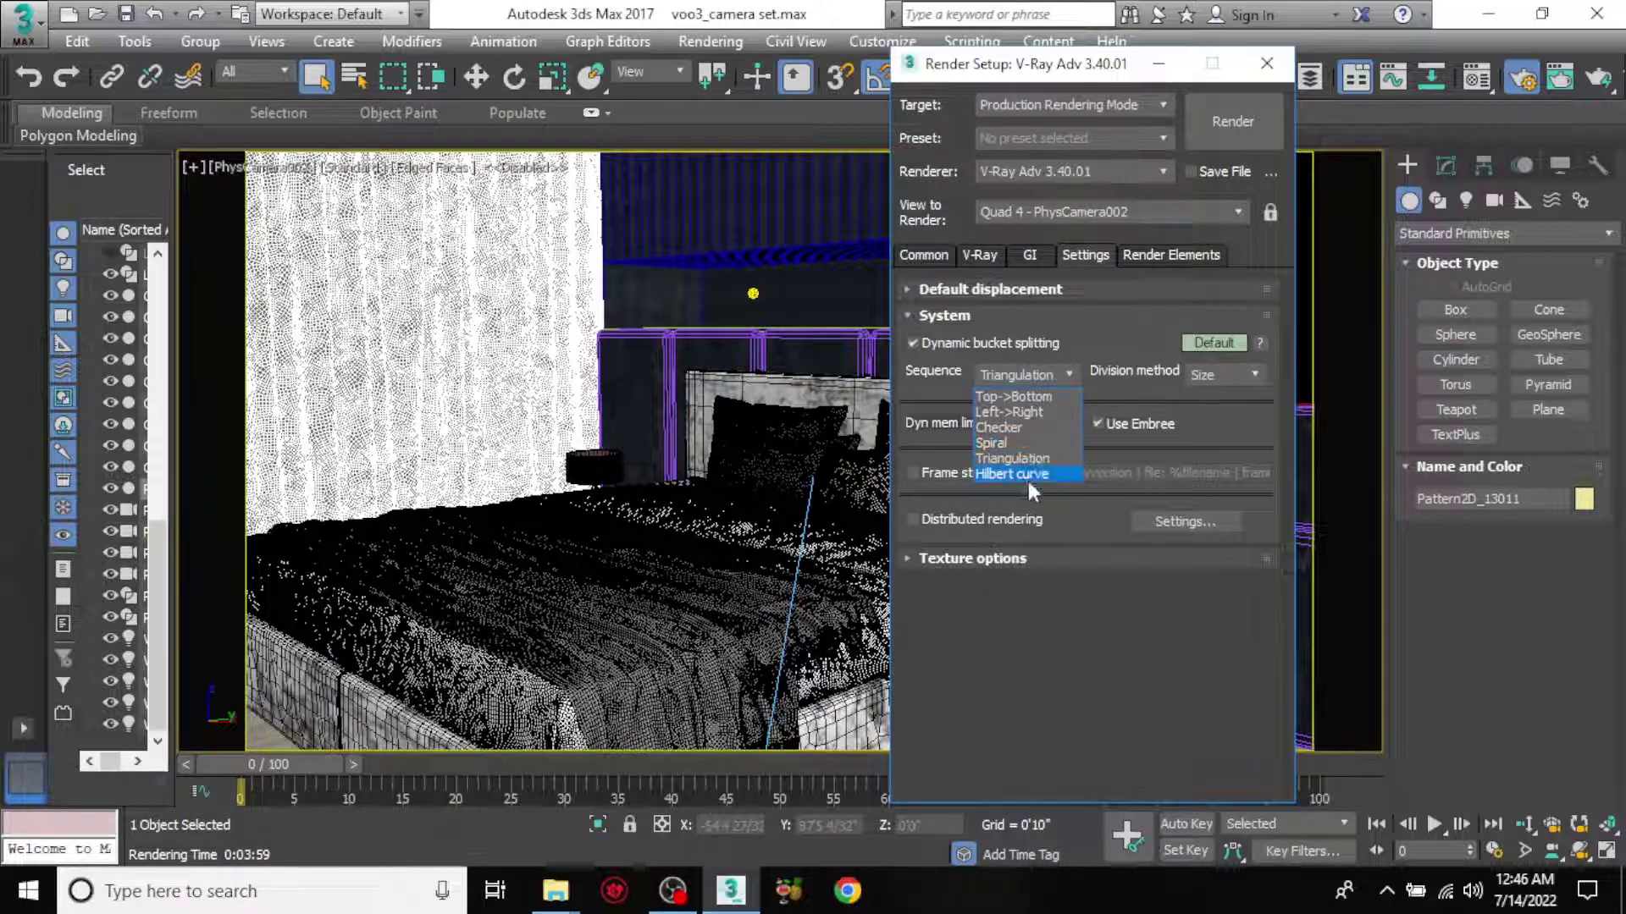
left_click(1030, 396)
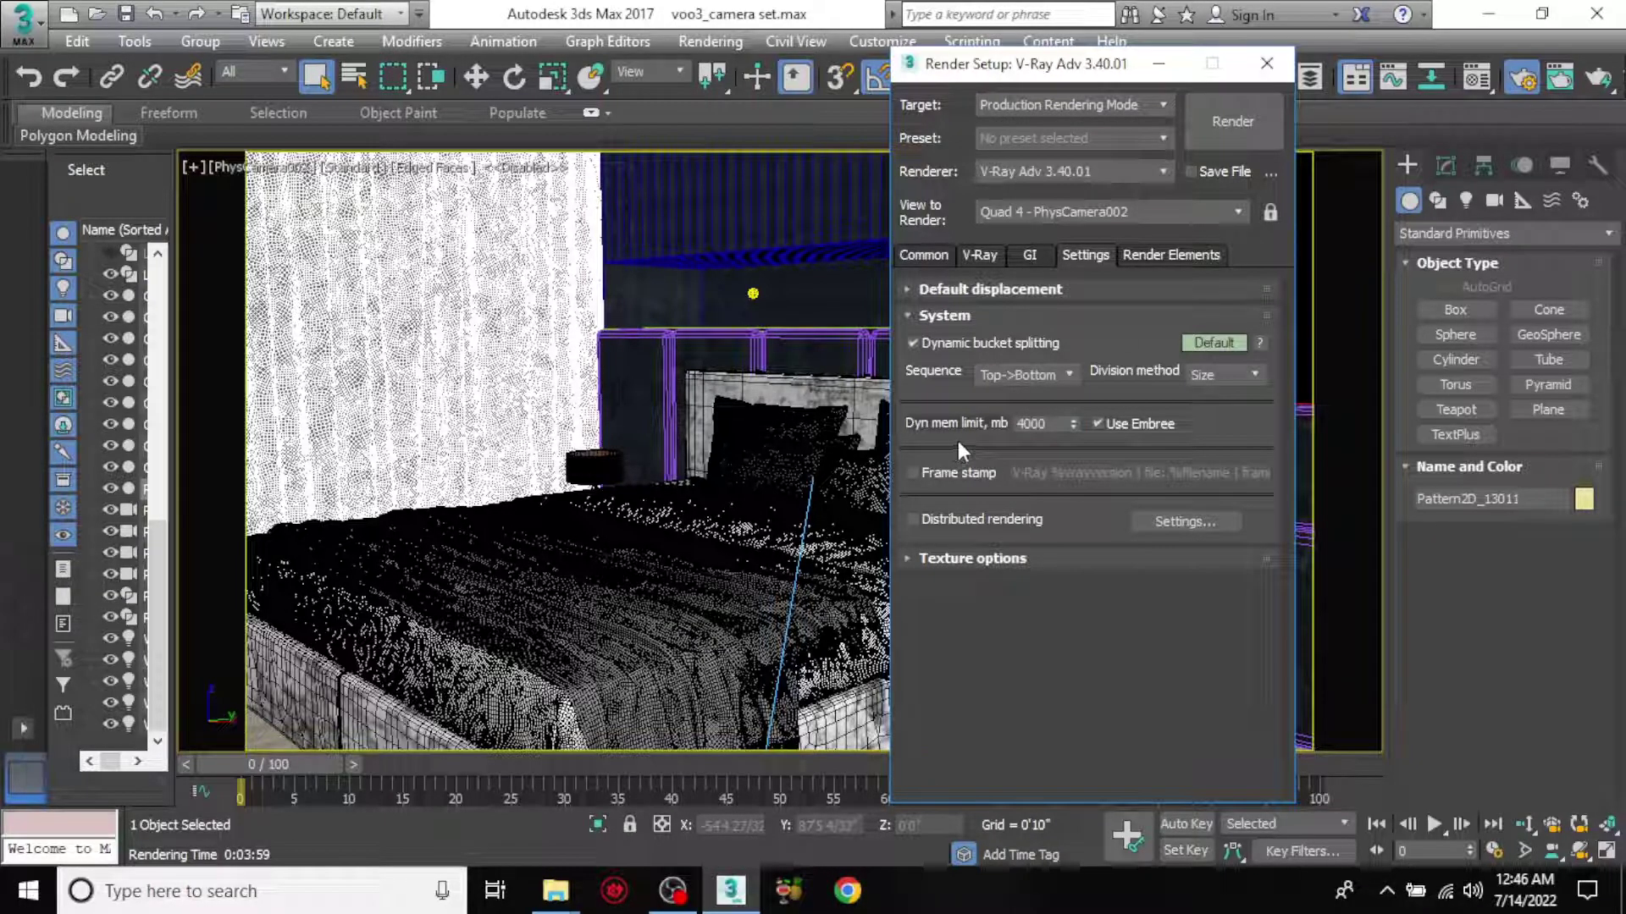
left_click(1030, 374)
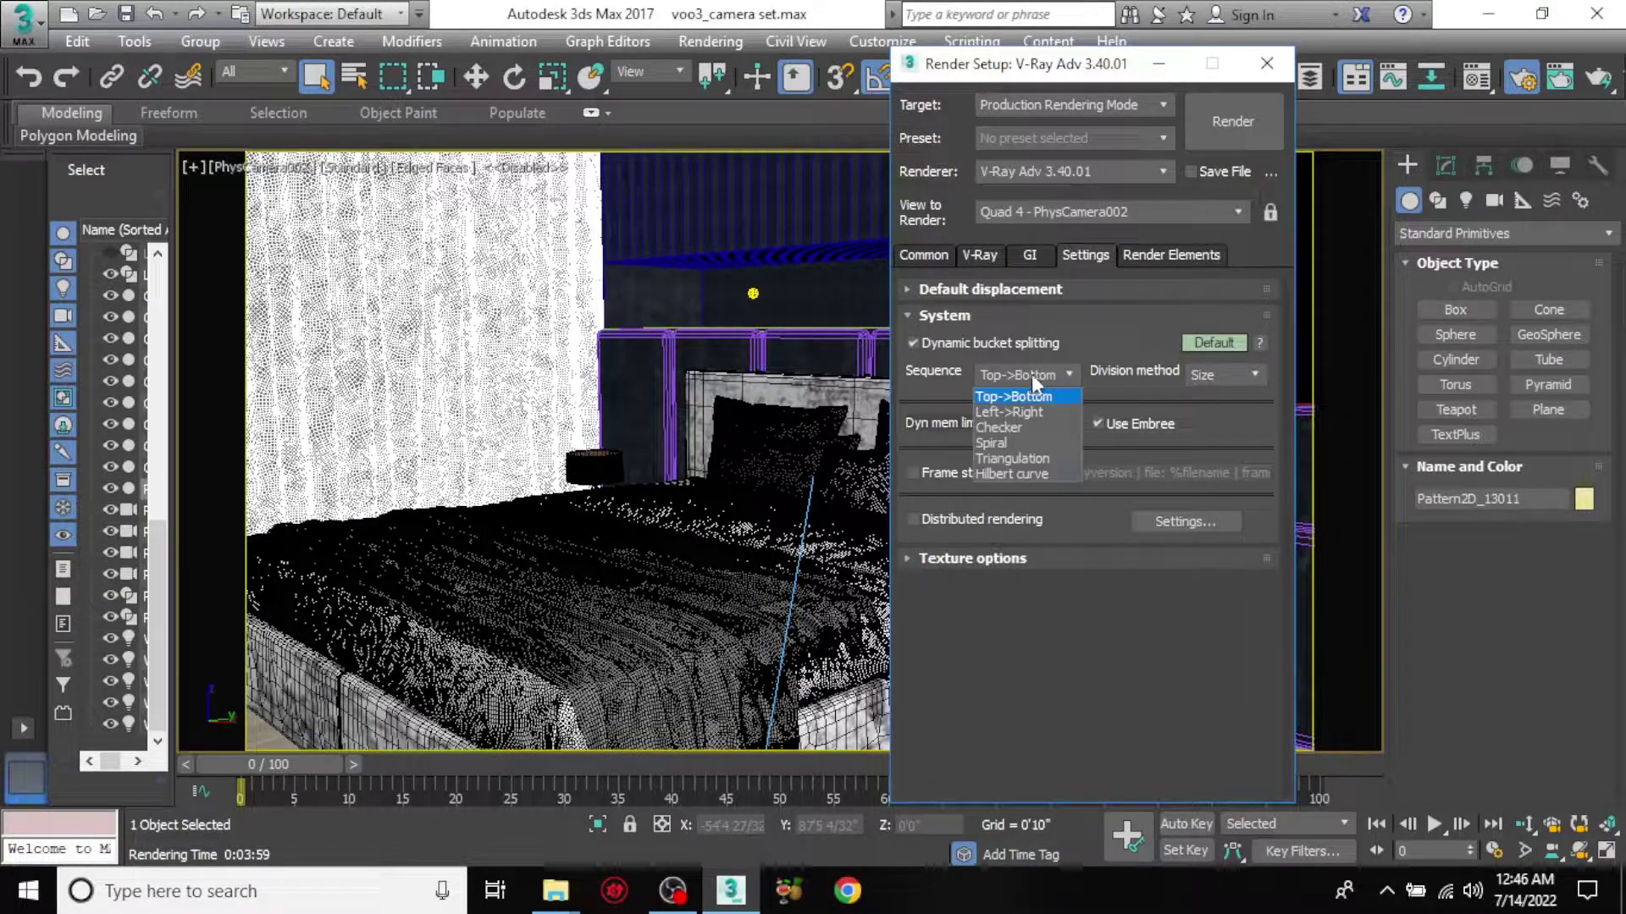
left_click(1114, 394)
left_click(1236, 375)
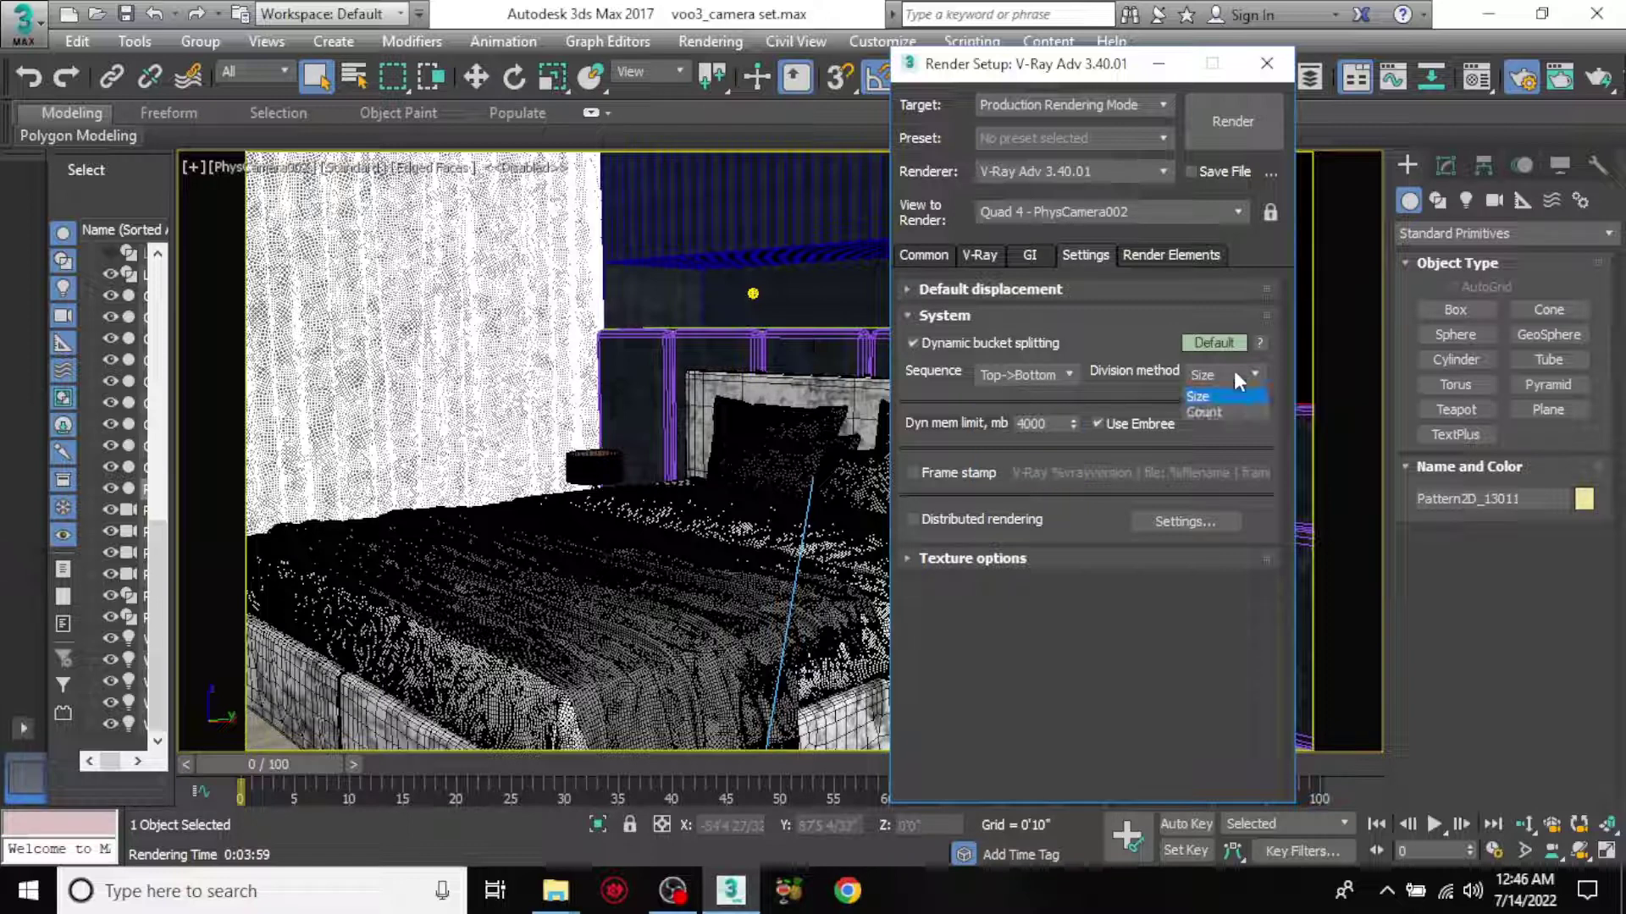
left_click(1198, 396)
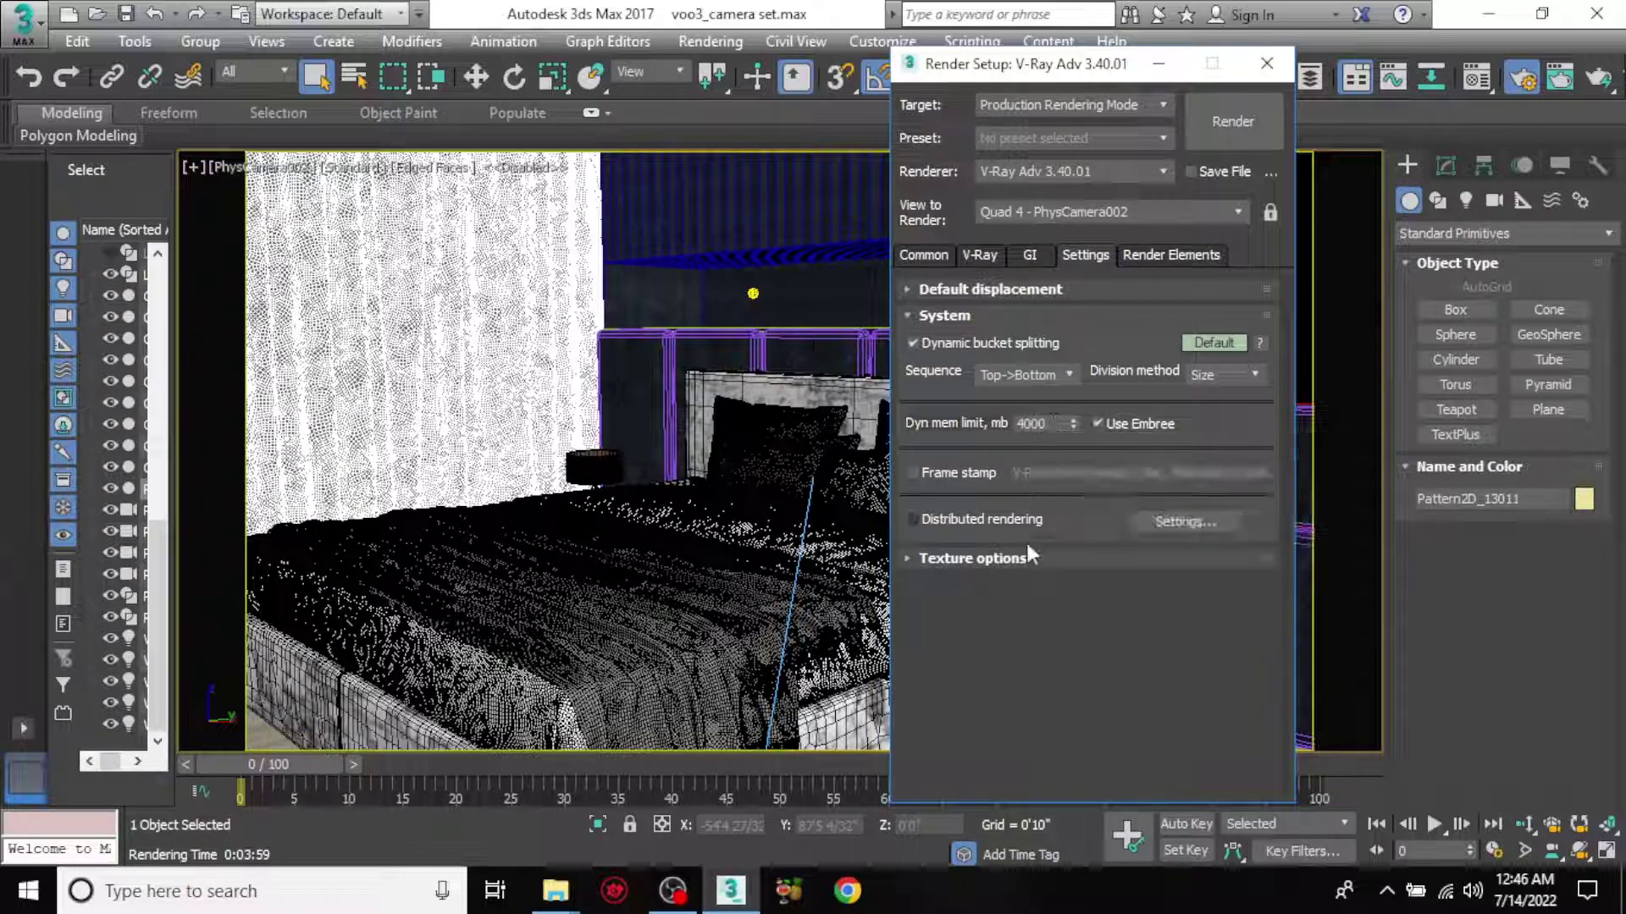
left_click(684, 555)
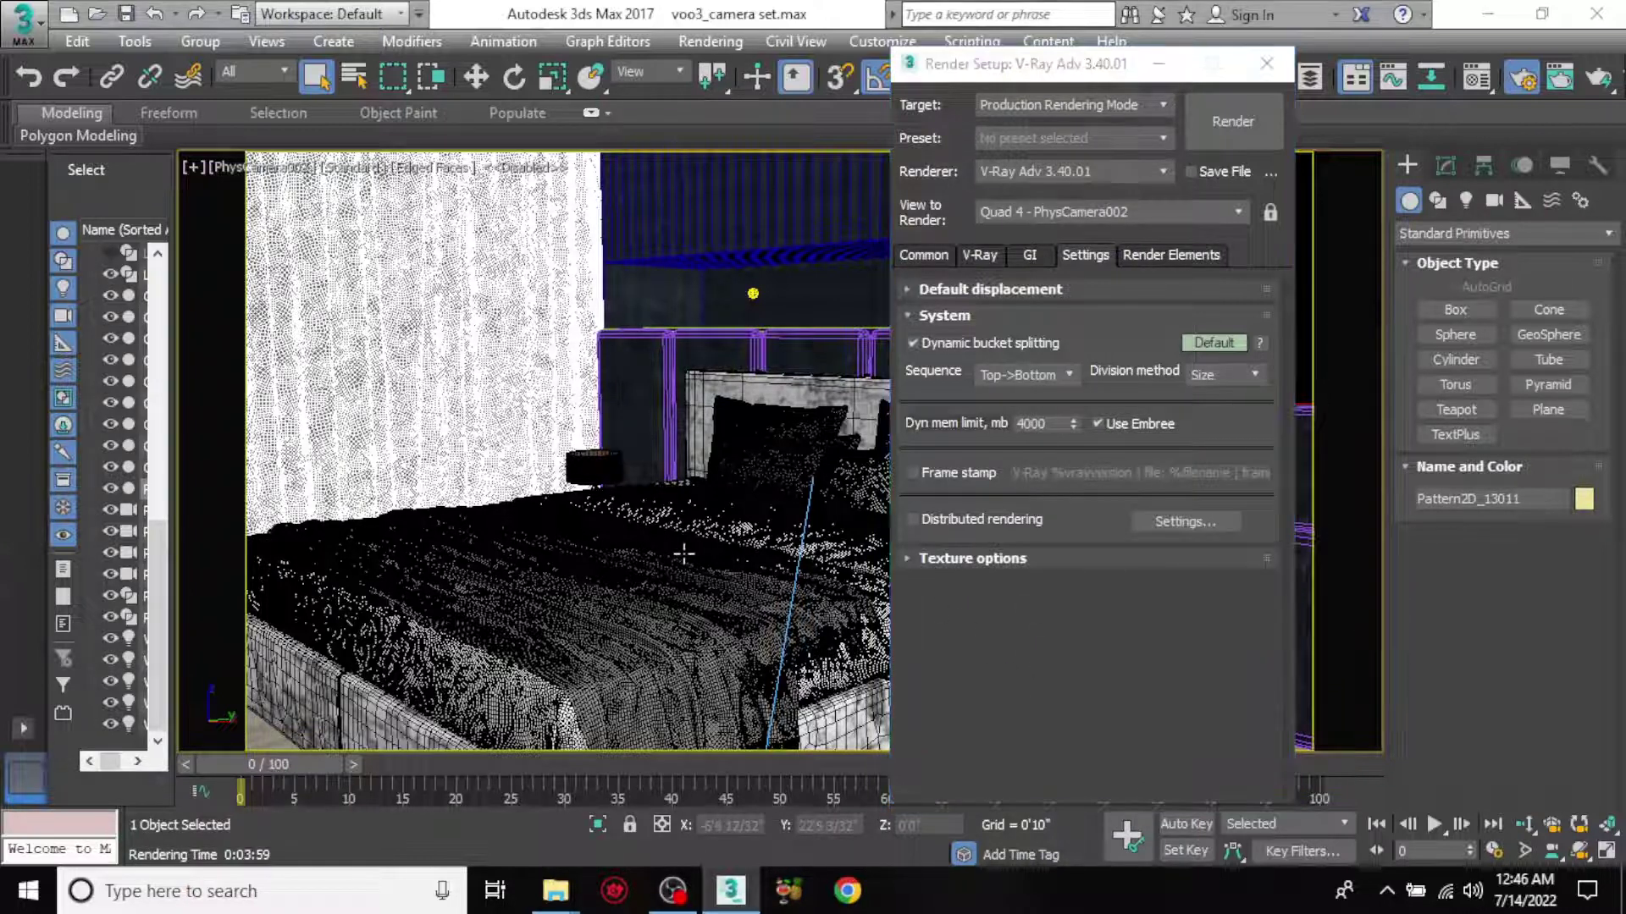
key("super+e")
right_click(94, 441)
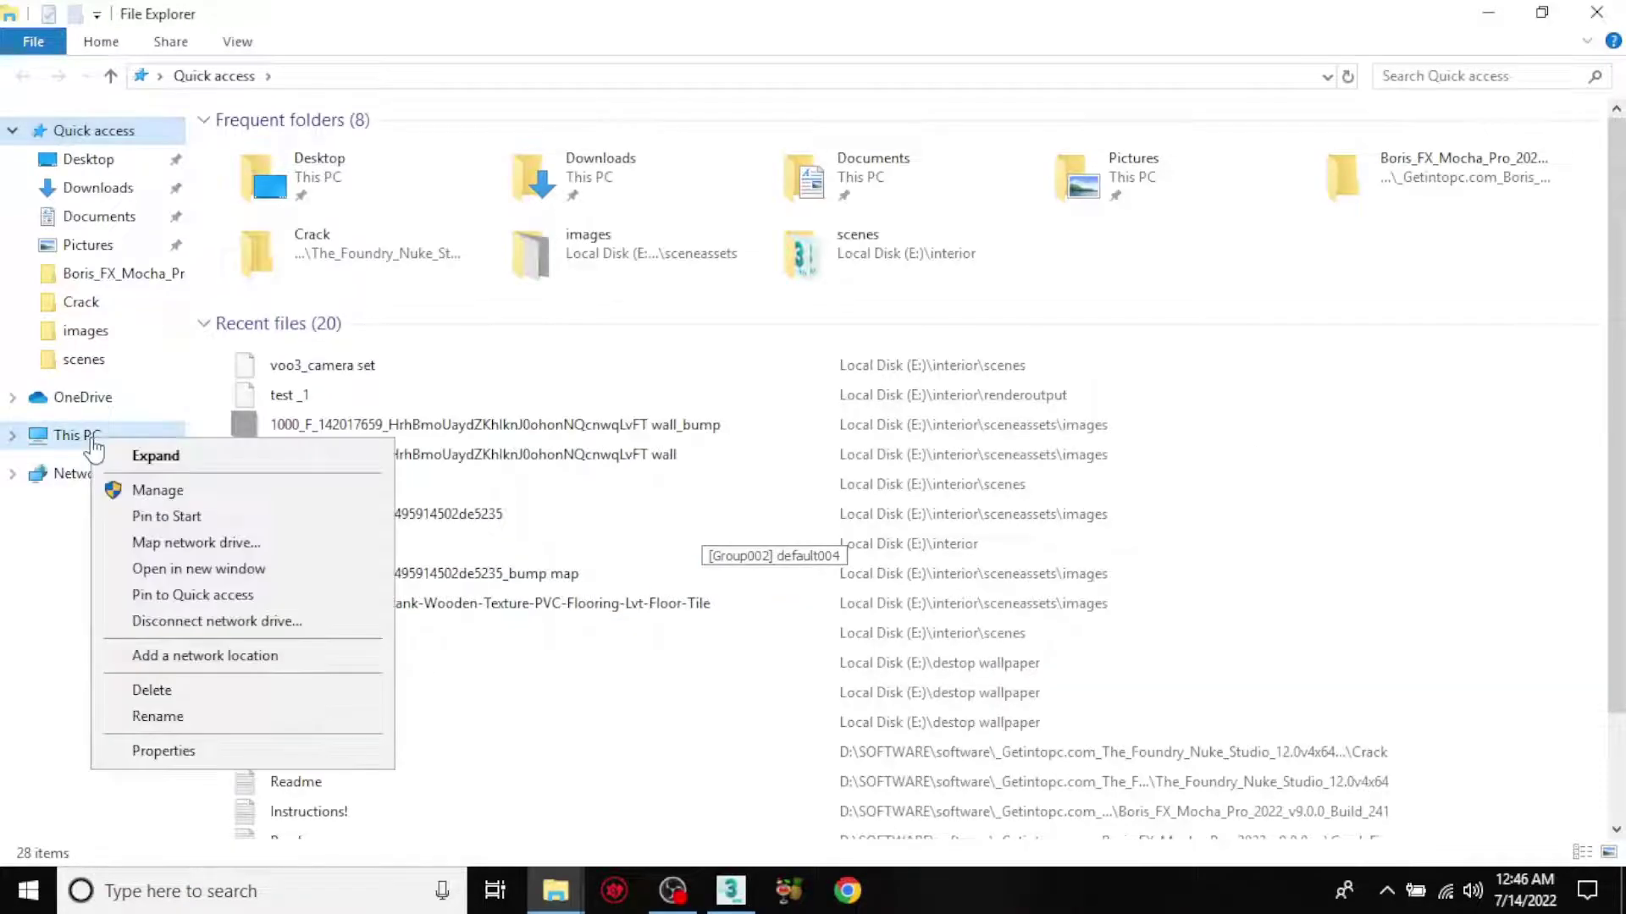
left_click(154, 754)
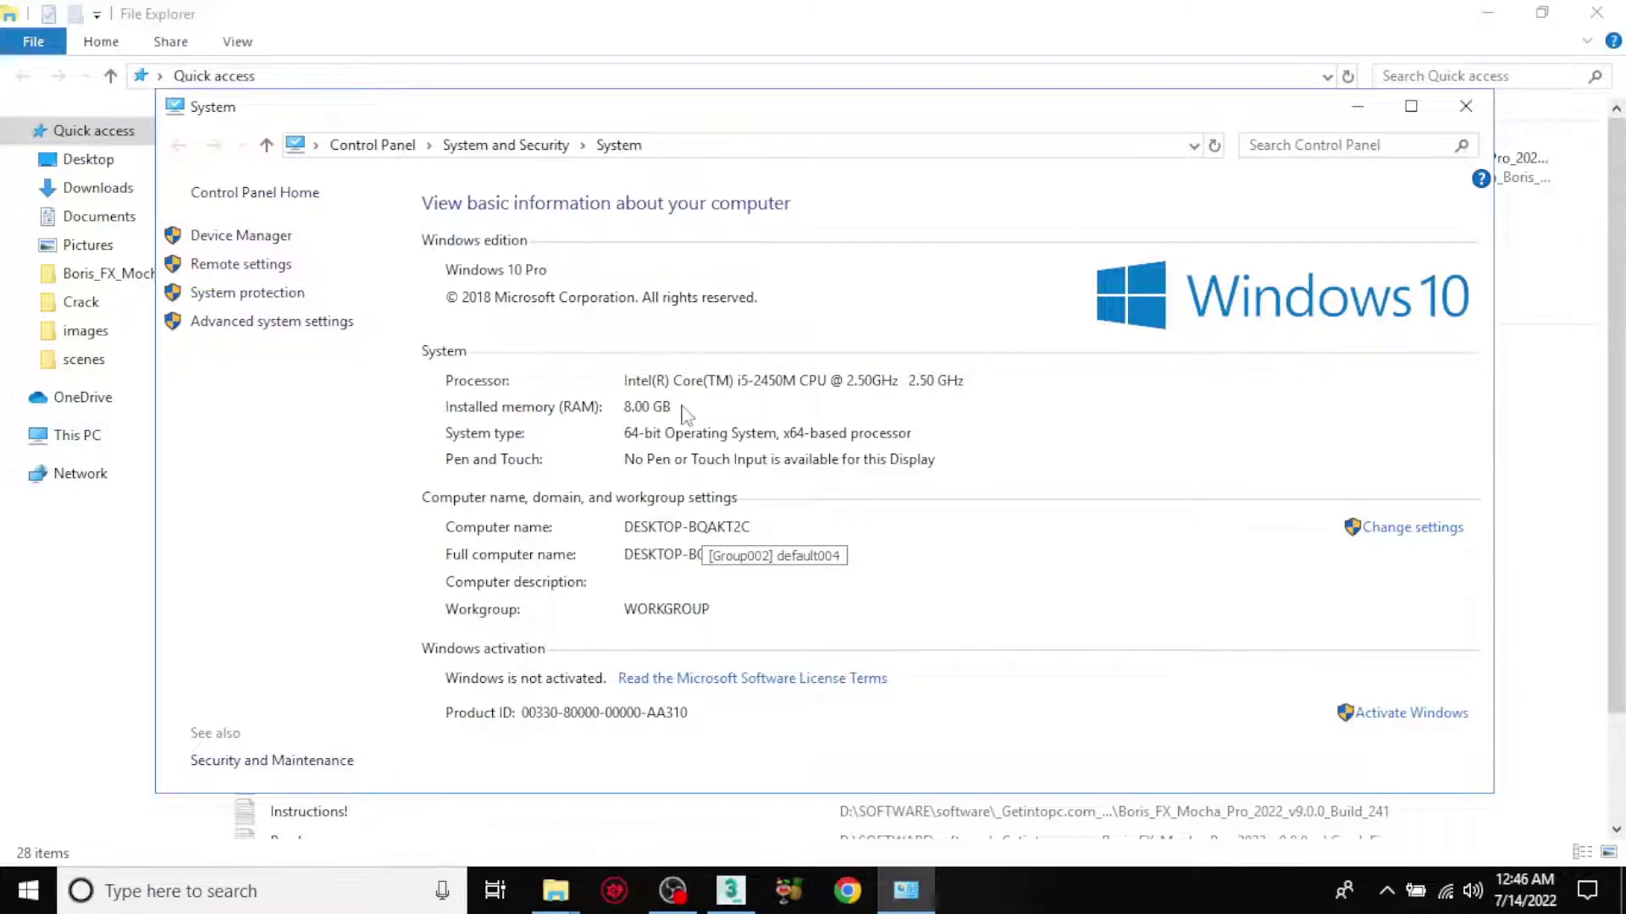
left_click(1466, 105)
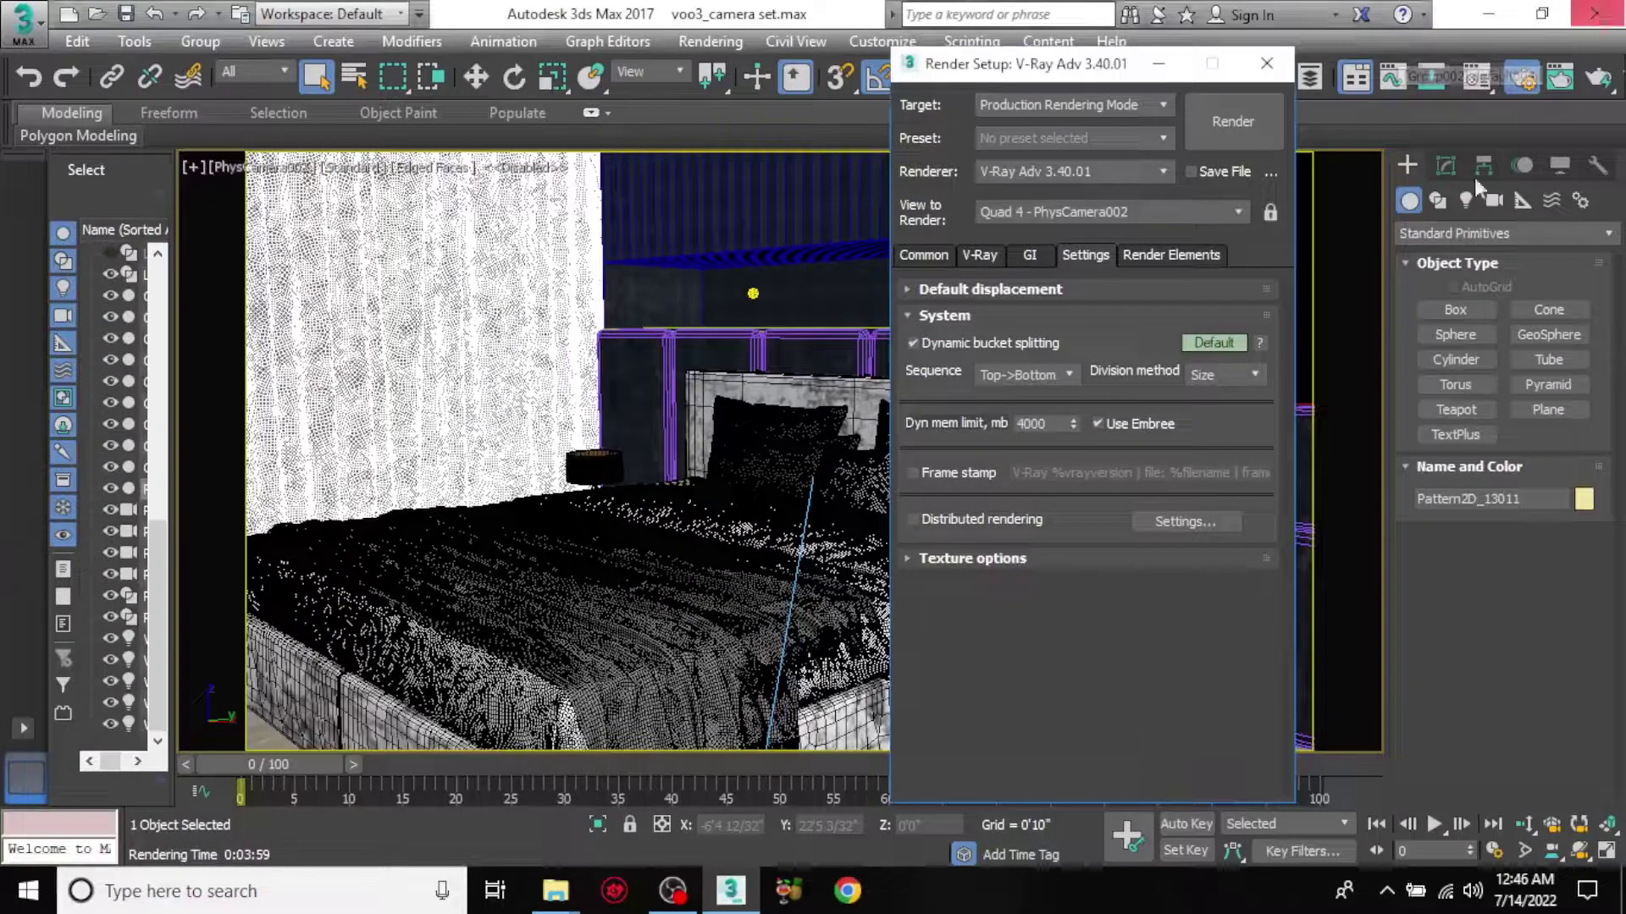
left_click(1596, 12)
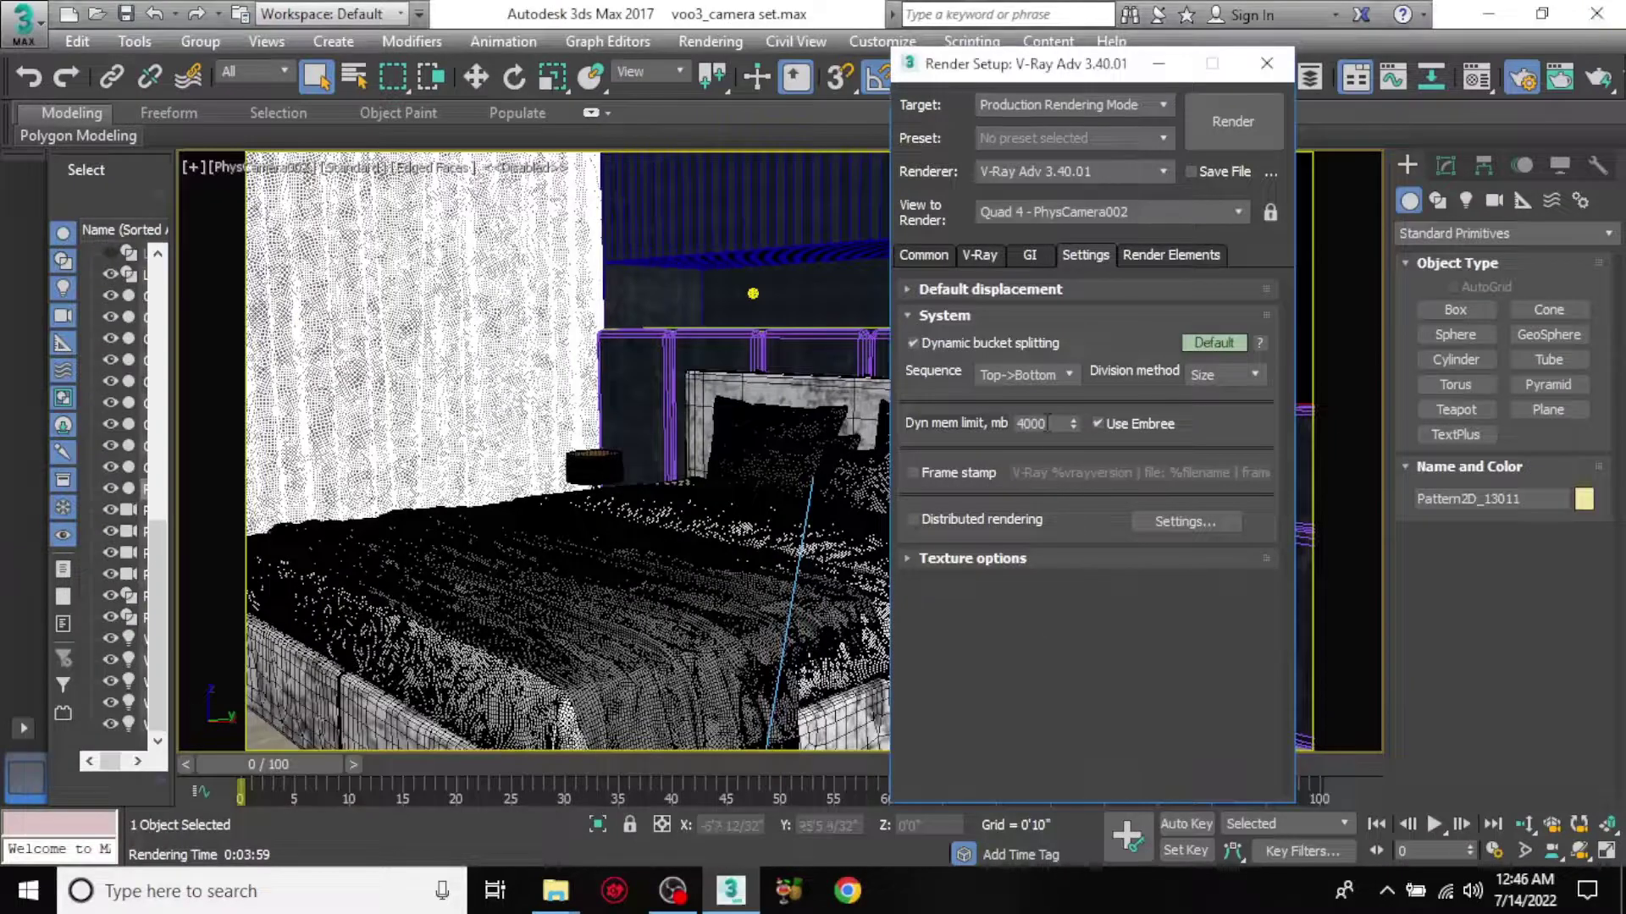
- Raise the dynamic memory limit from 4000 to 8000 MB
left_click_drag(1050, 423, 995, 431)
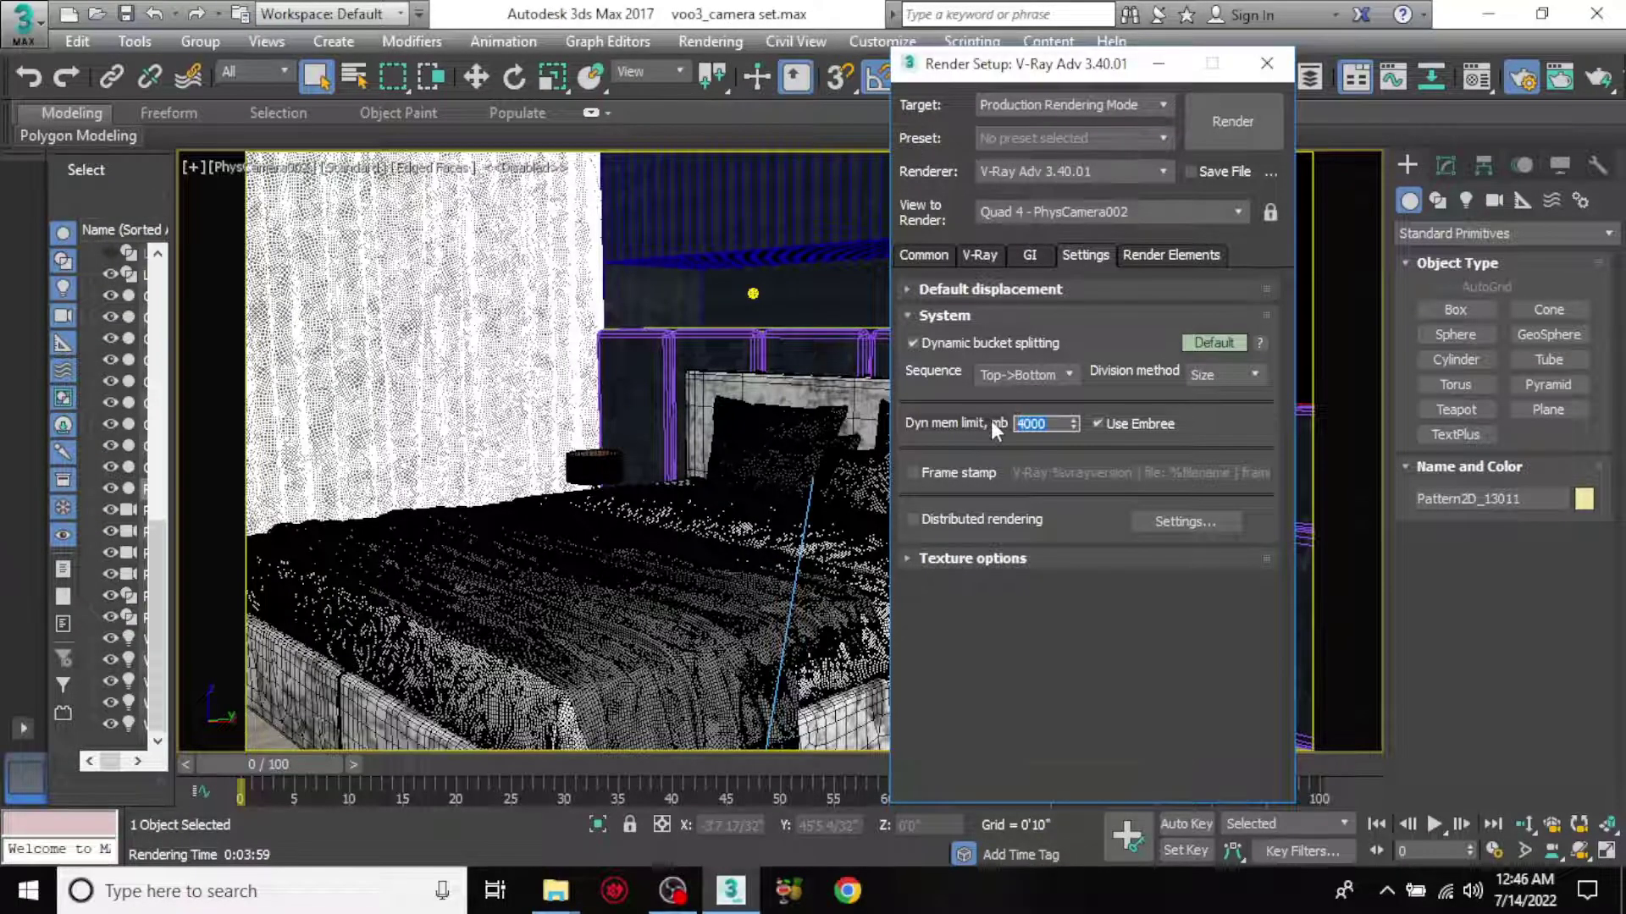
type("80")
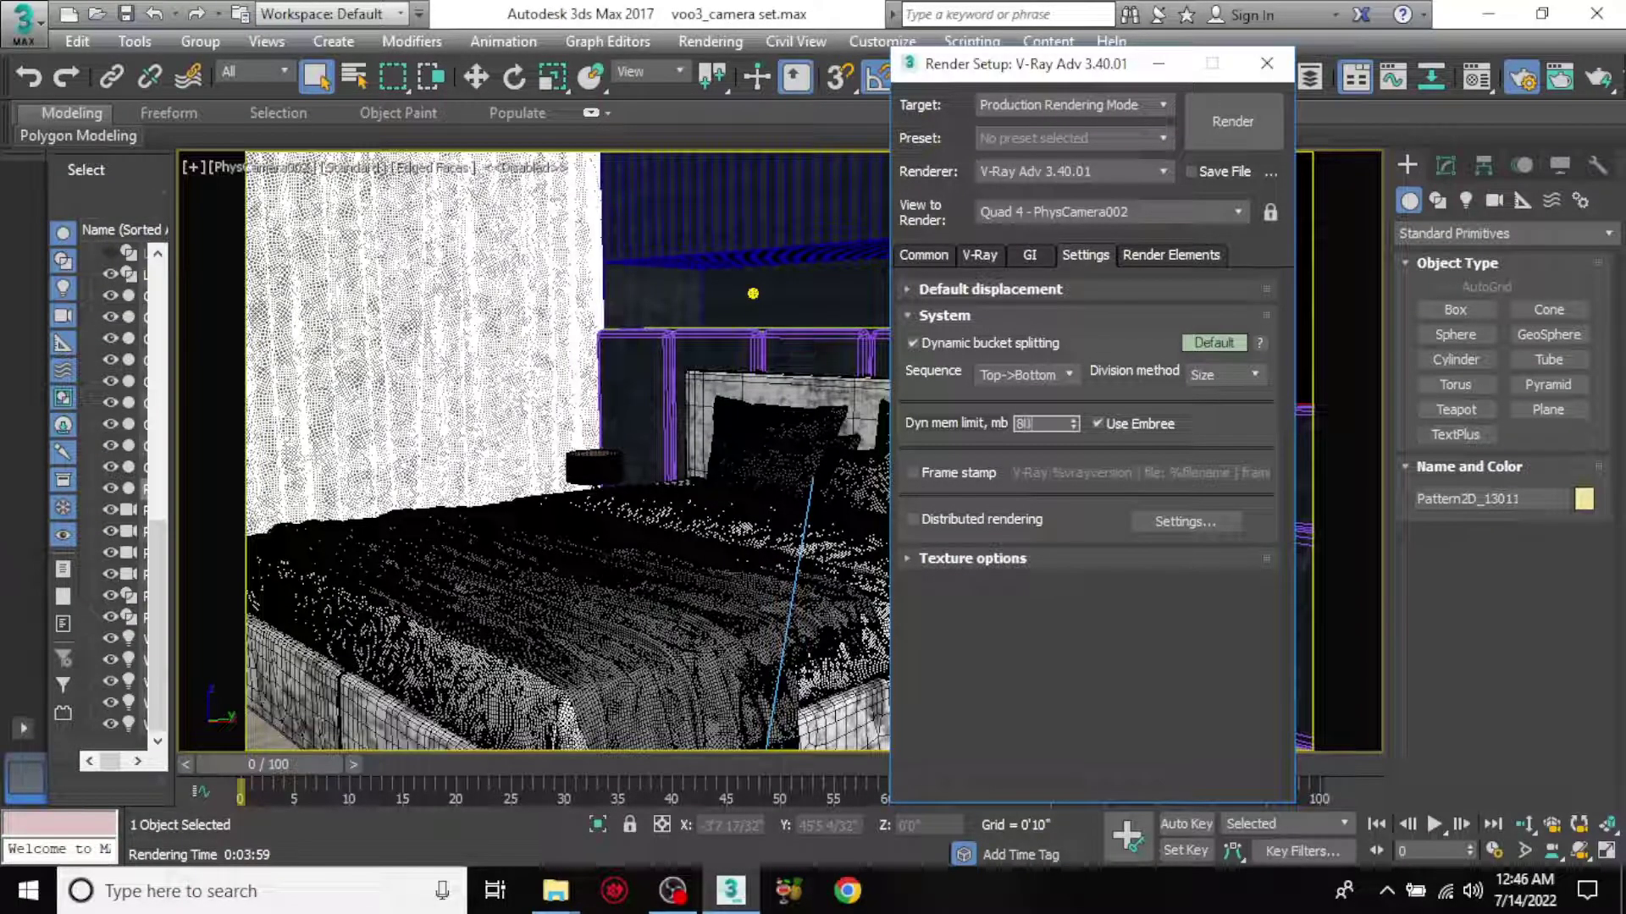
type("0")
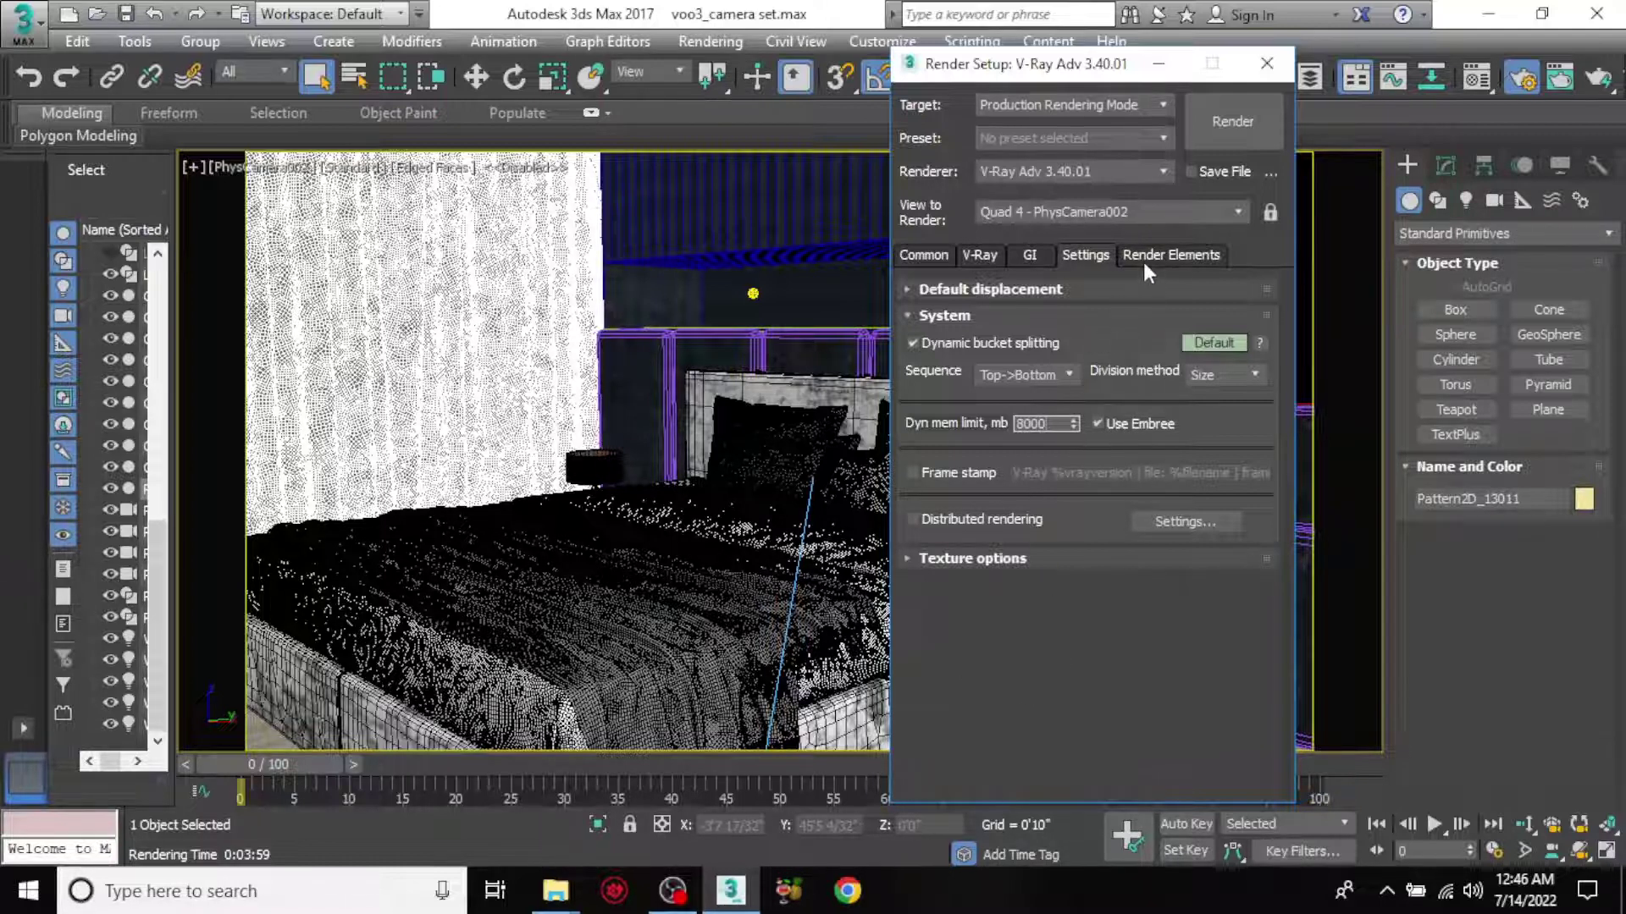
left_click(1104, 332)
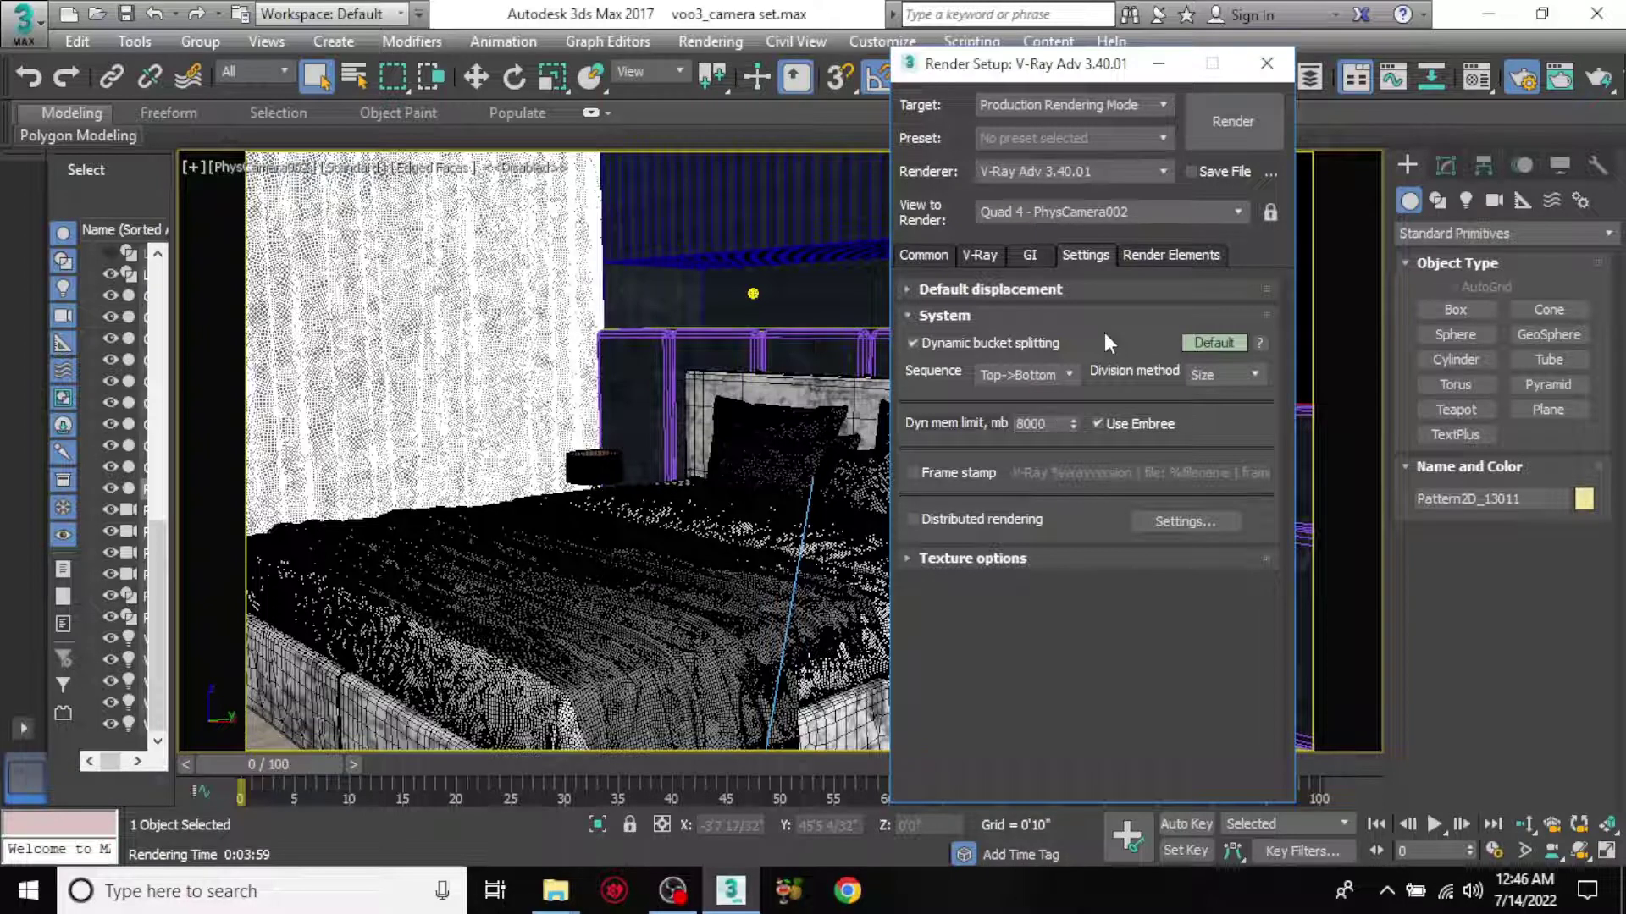
- Toggle Render Elements active and display on then off, and return to the V-Ray tab
left_click(1155, 254)
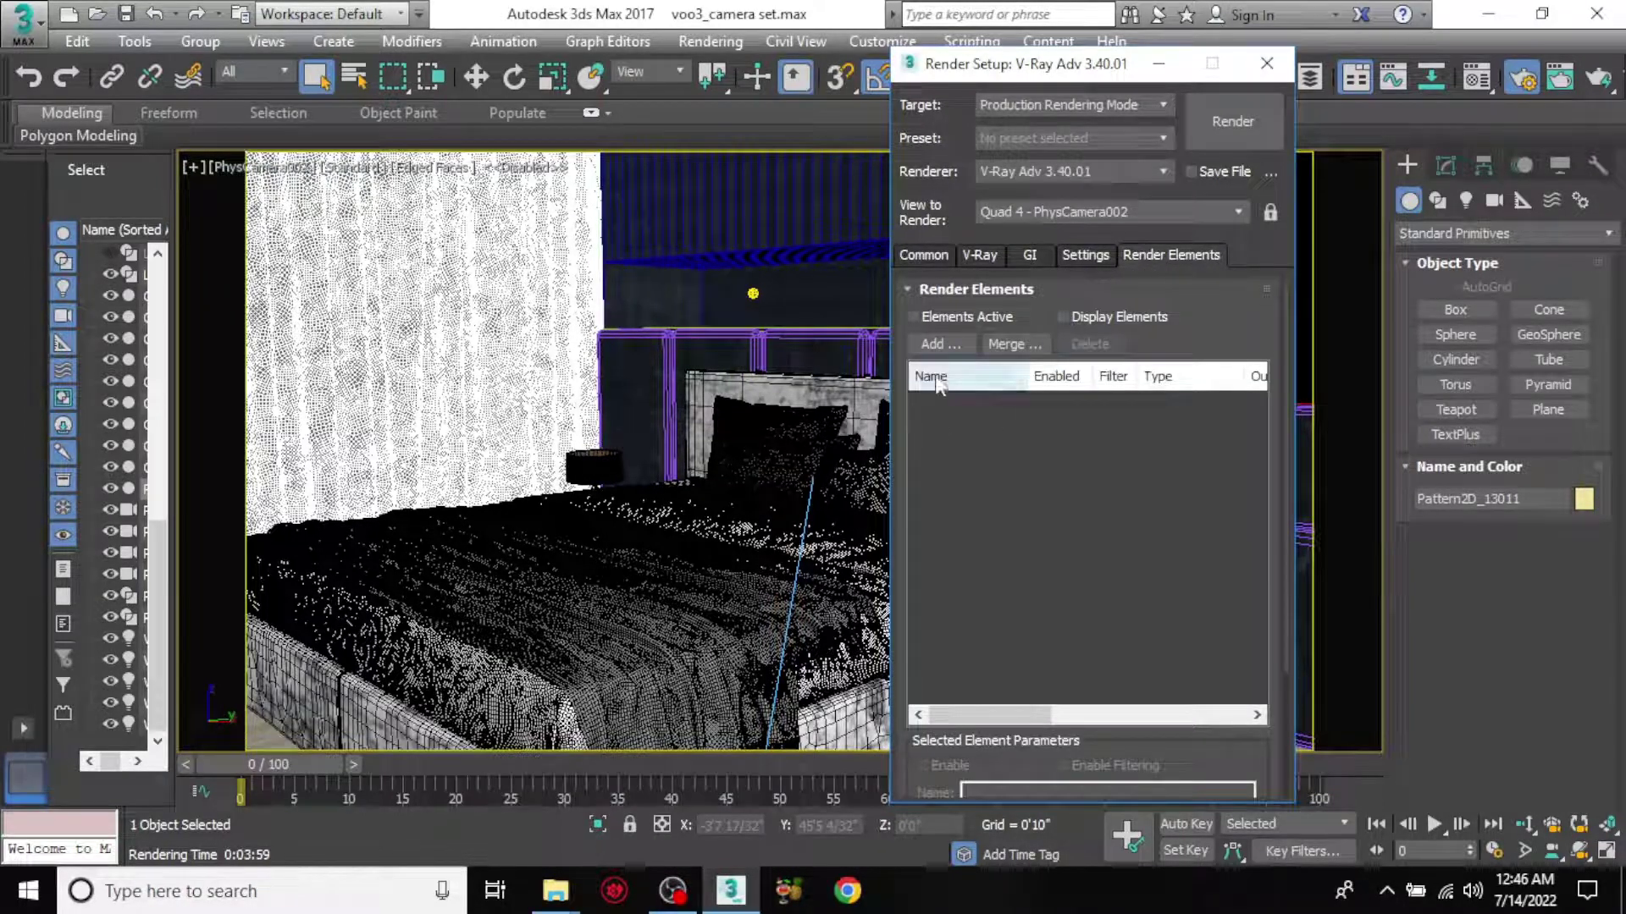
left_click(912, 317)
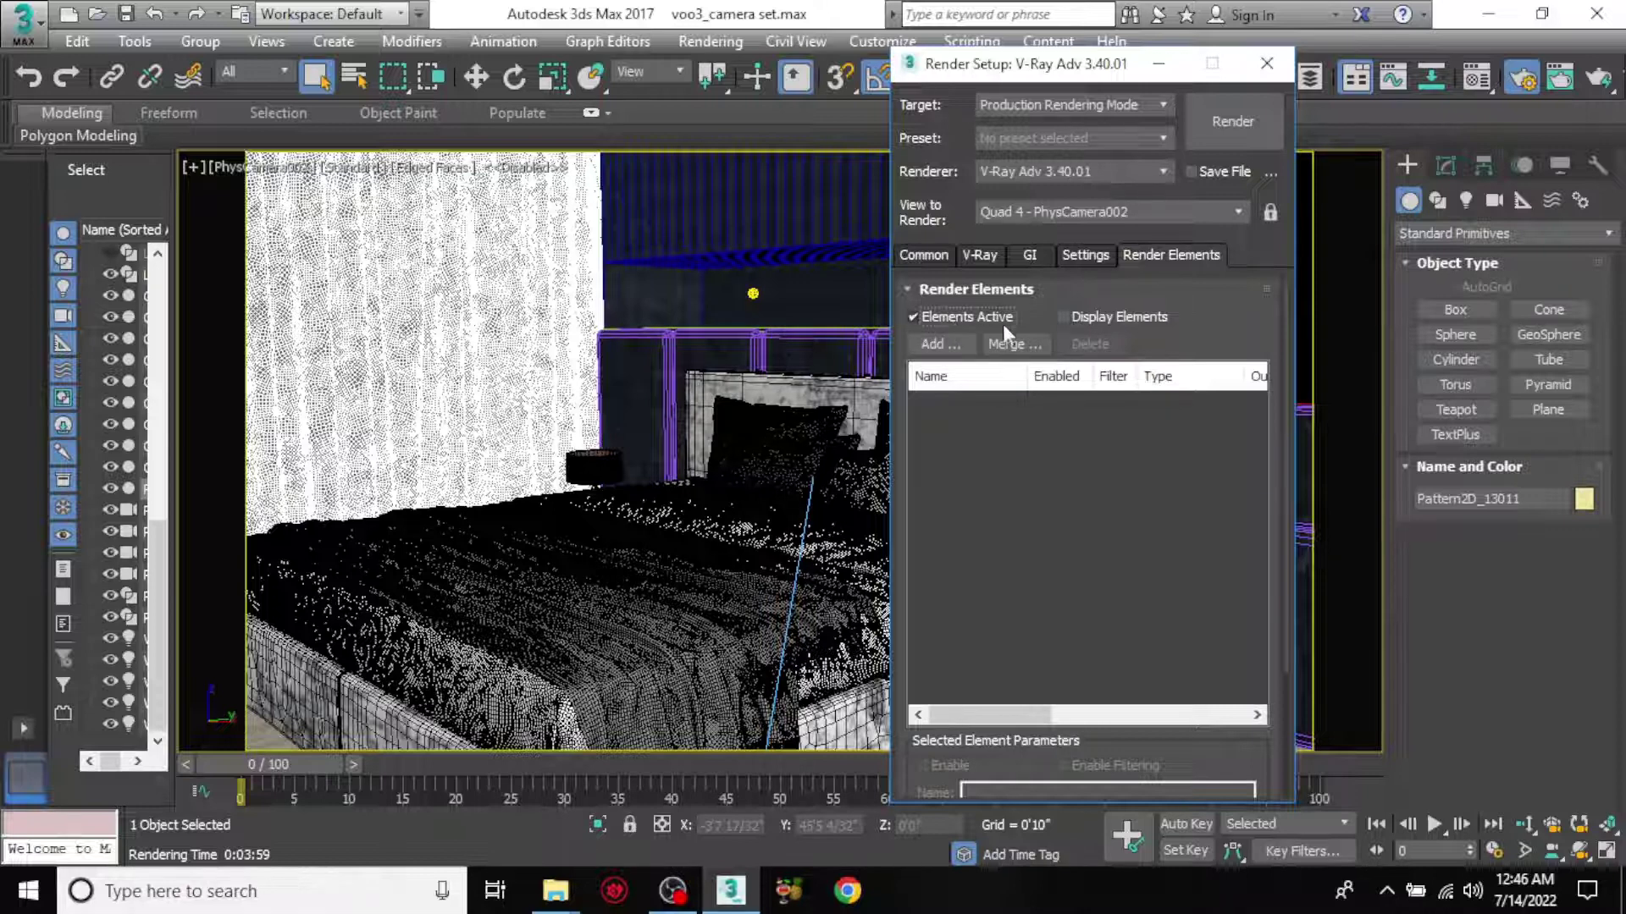
left_click(1090, 317)
left_click(940, 318)
left_click(1065, 320)
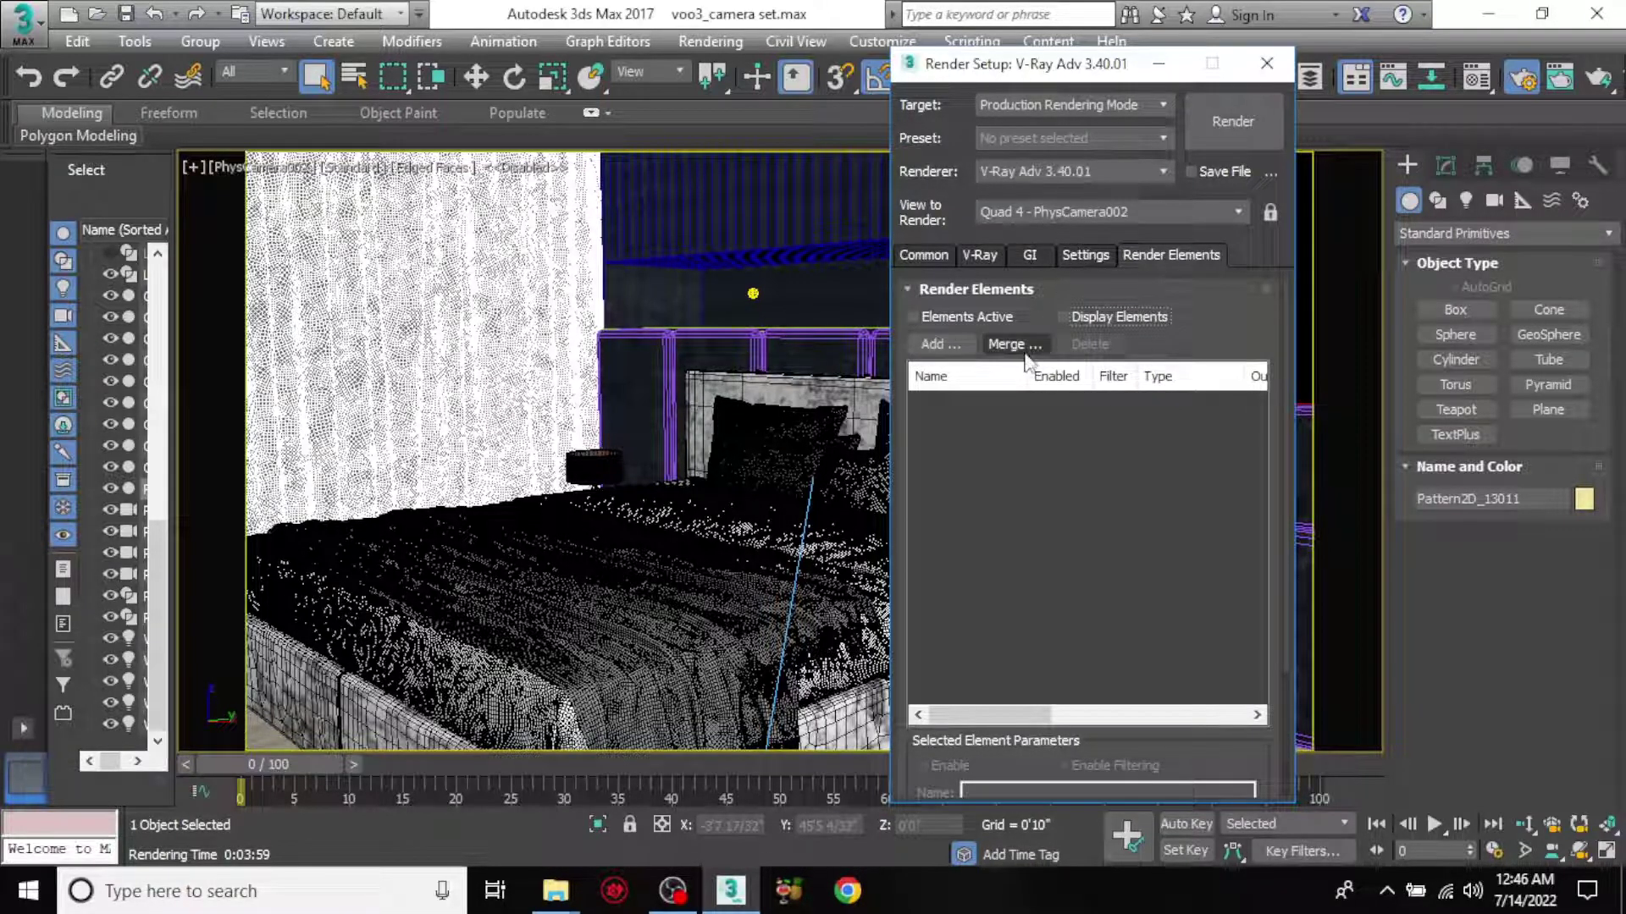
left_click(983, 252)
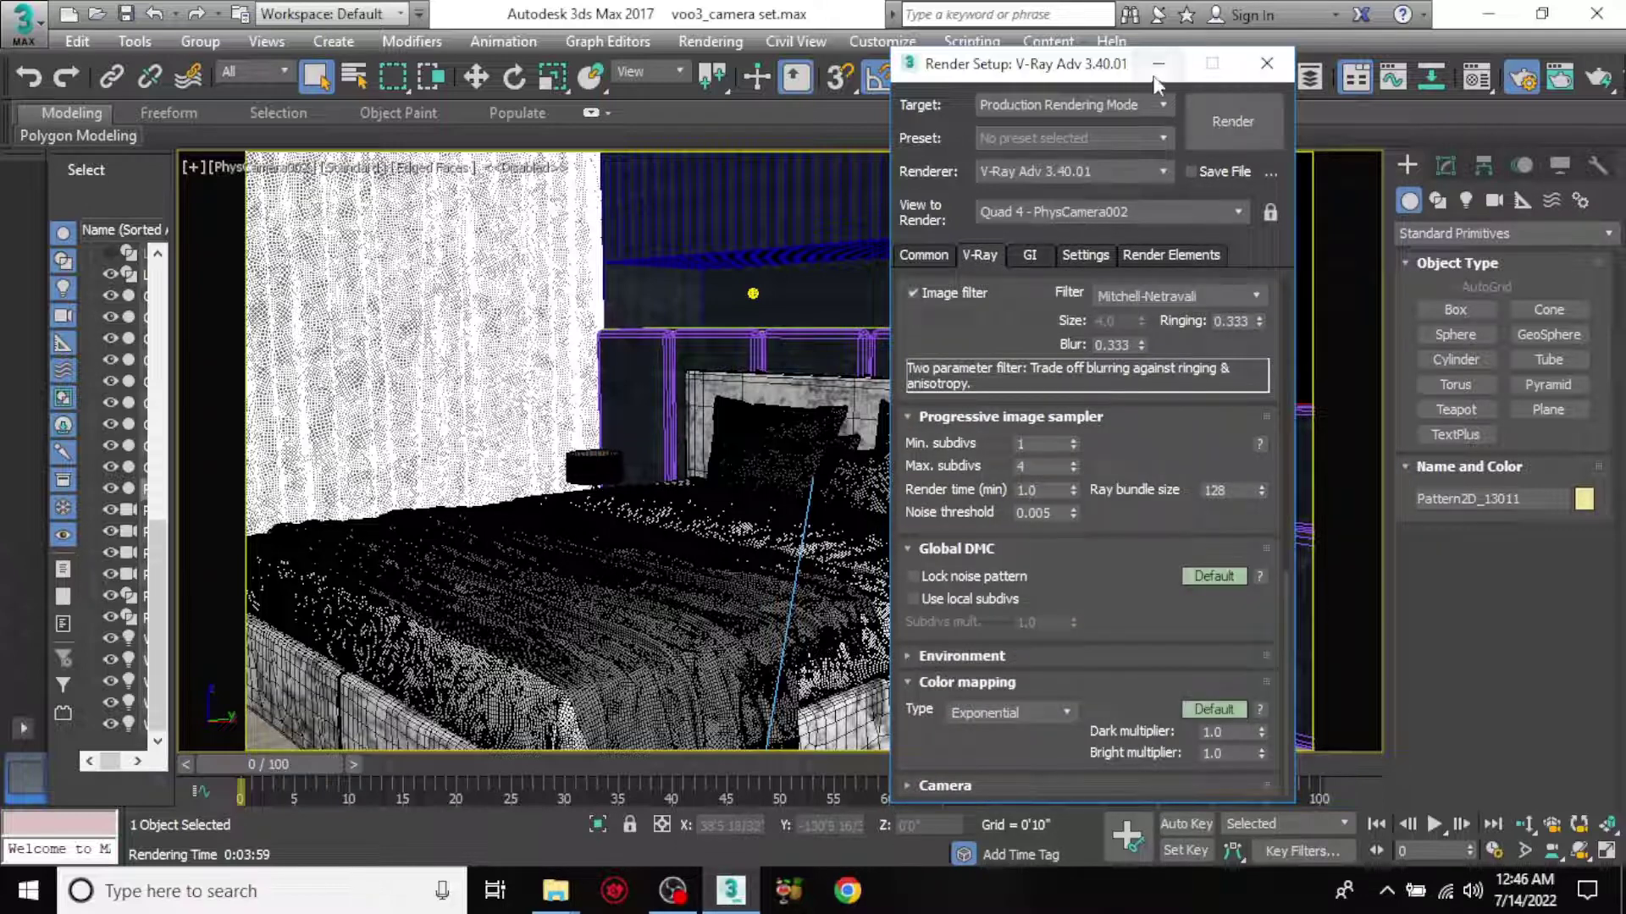
- Reposition the Render Setup window and toggle Safe Frame off and back on in the PhysCamera002 view
left_click_drag(1067, 72, 1182, 75)
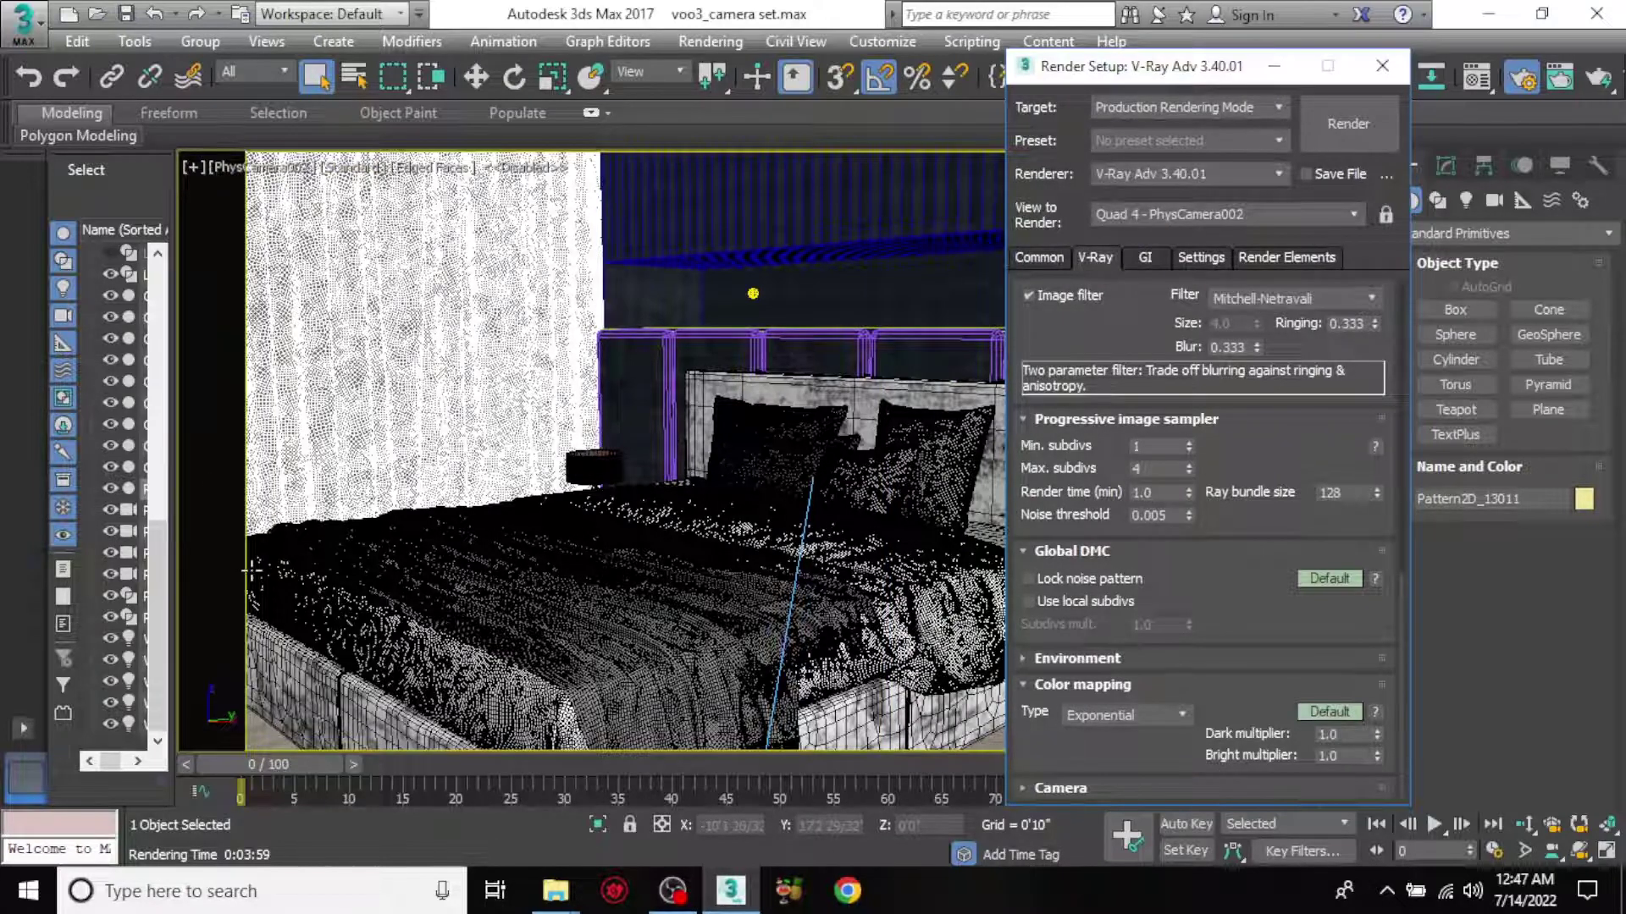
key("shift+f")
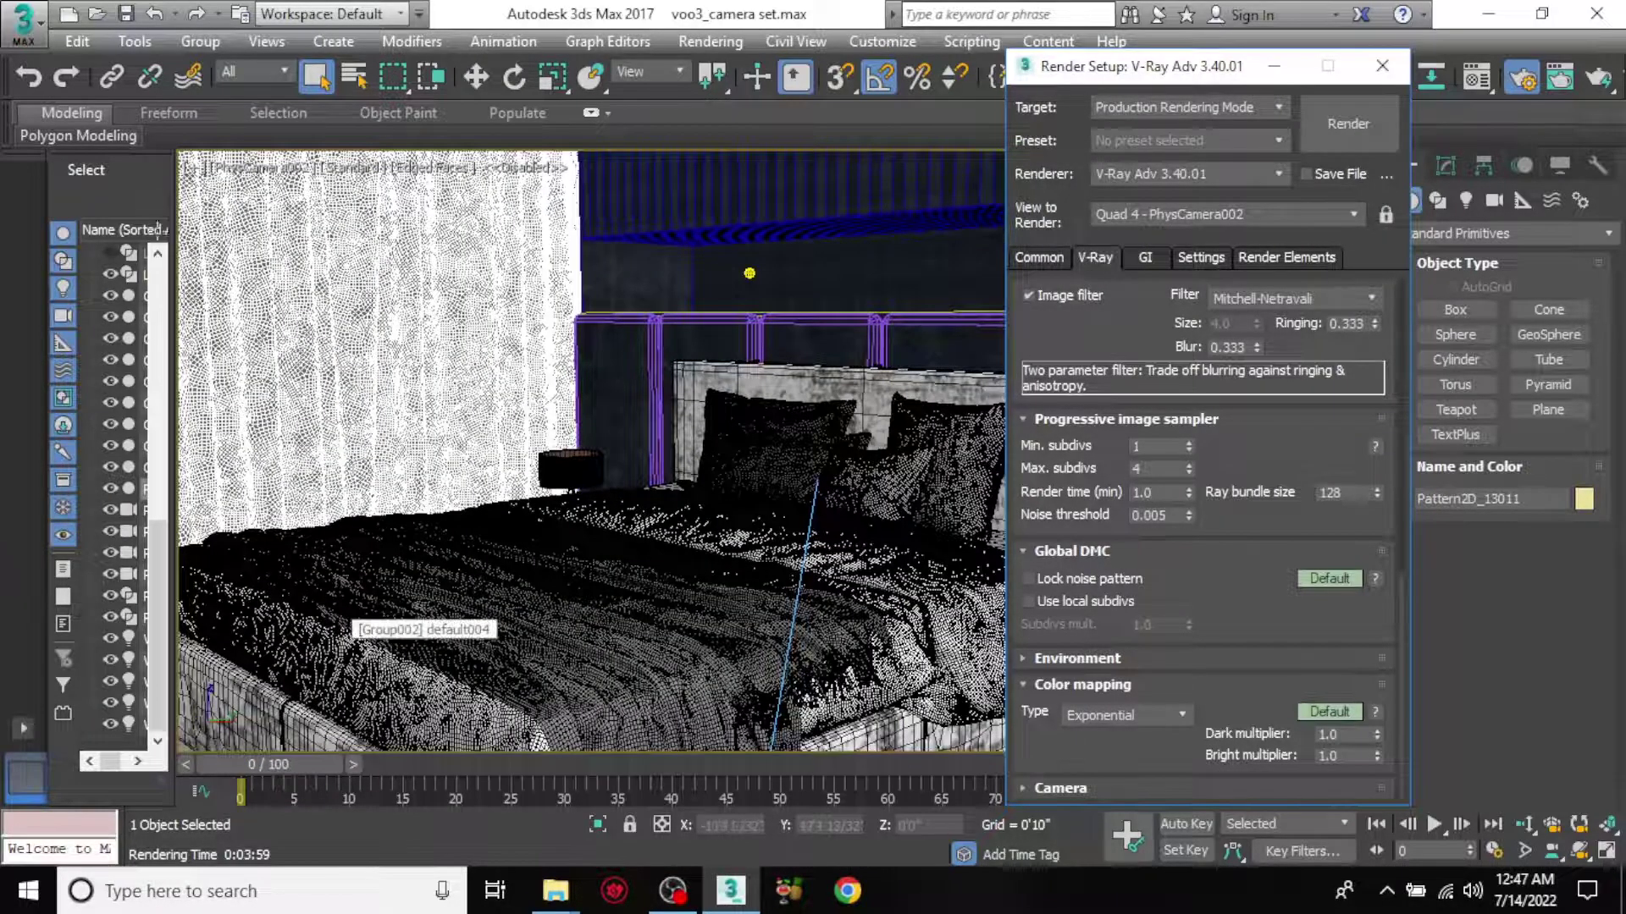
left_click_drag(1232, 67, 1425, 94)
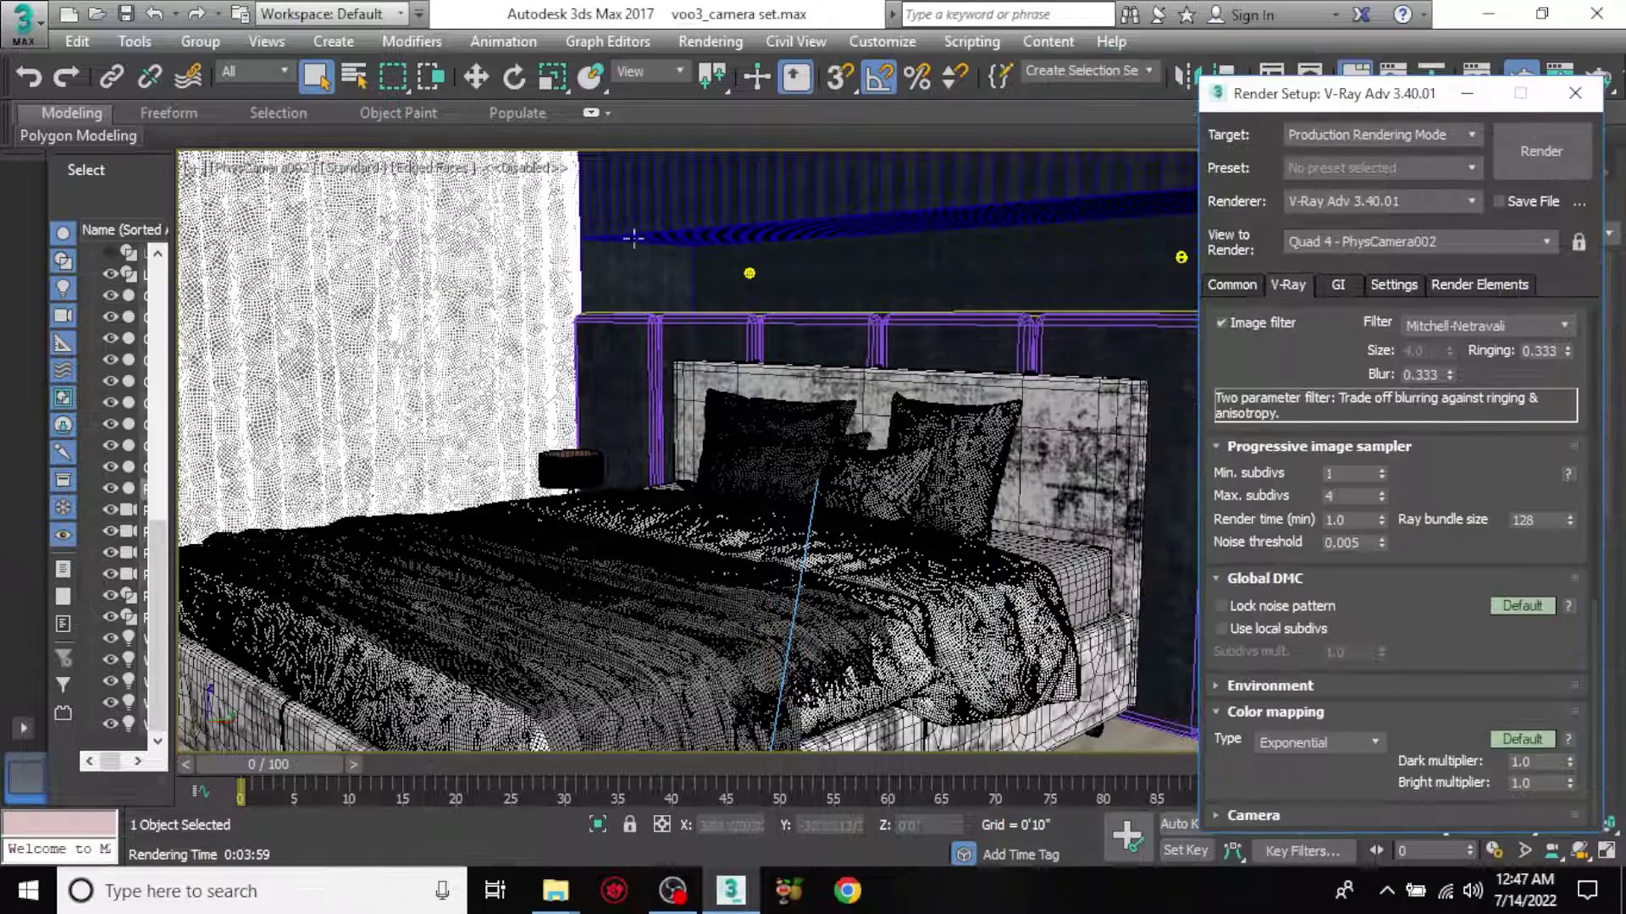
key("shift+f")
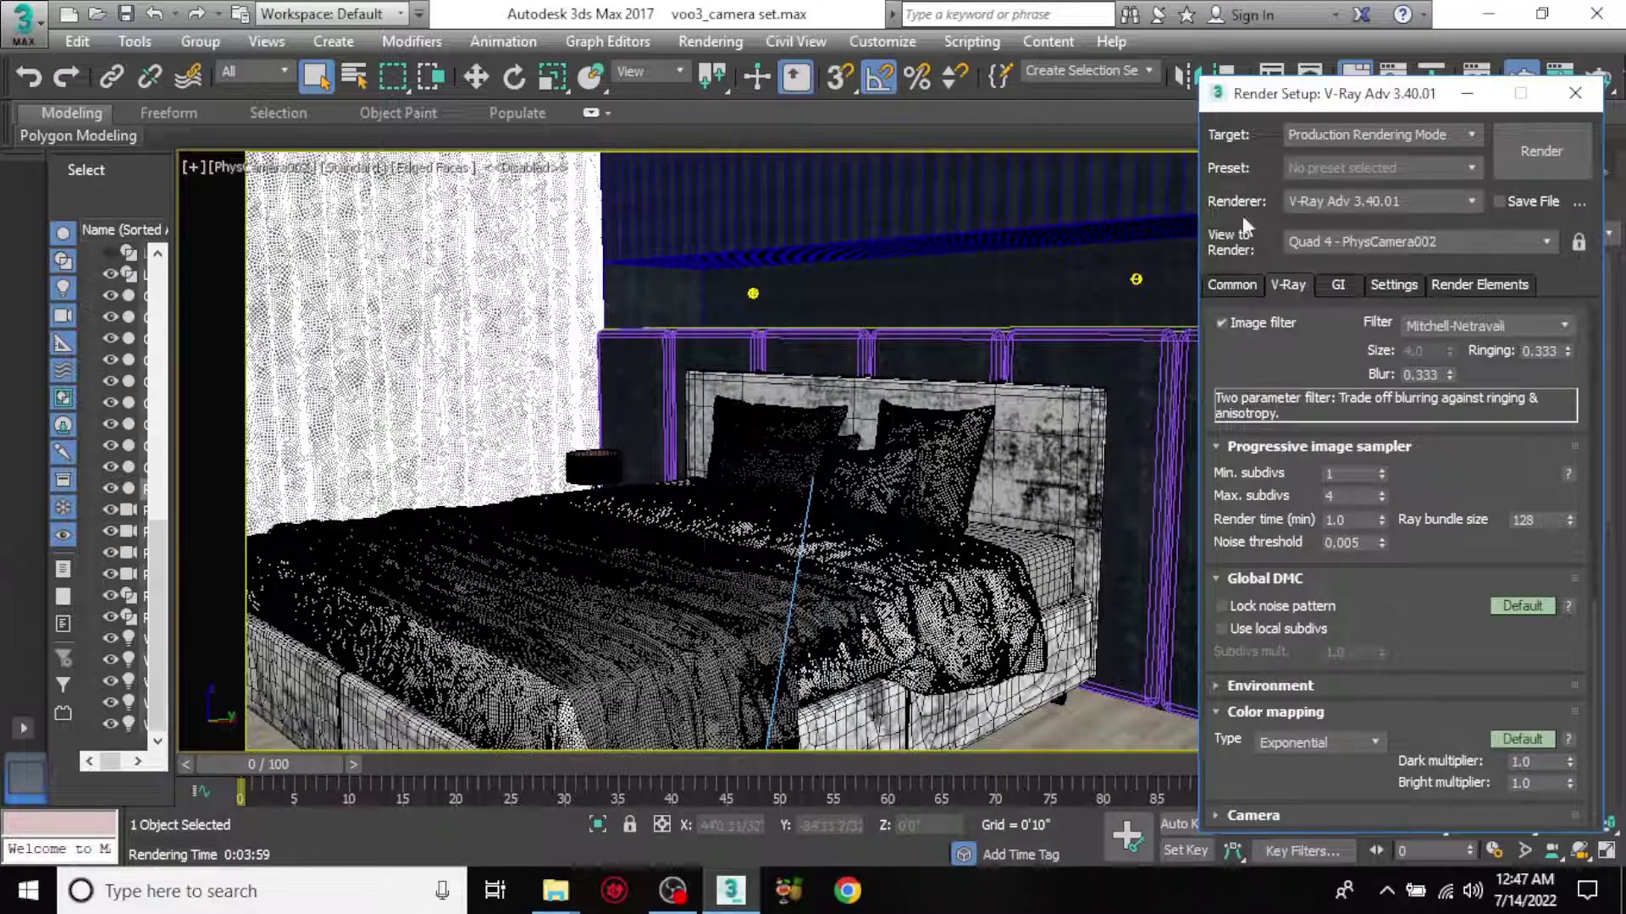
left_click_drag(1321, 93, 673, 76)
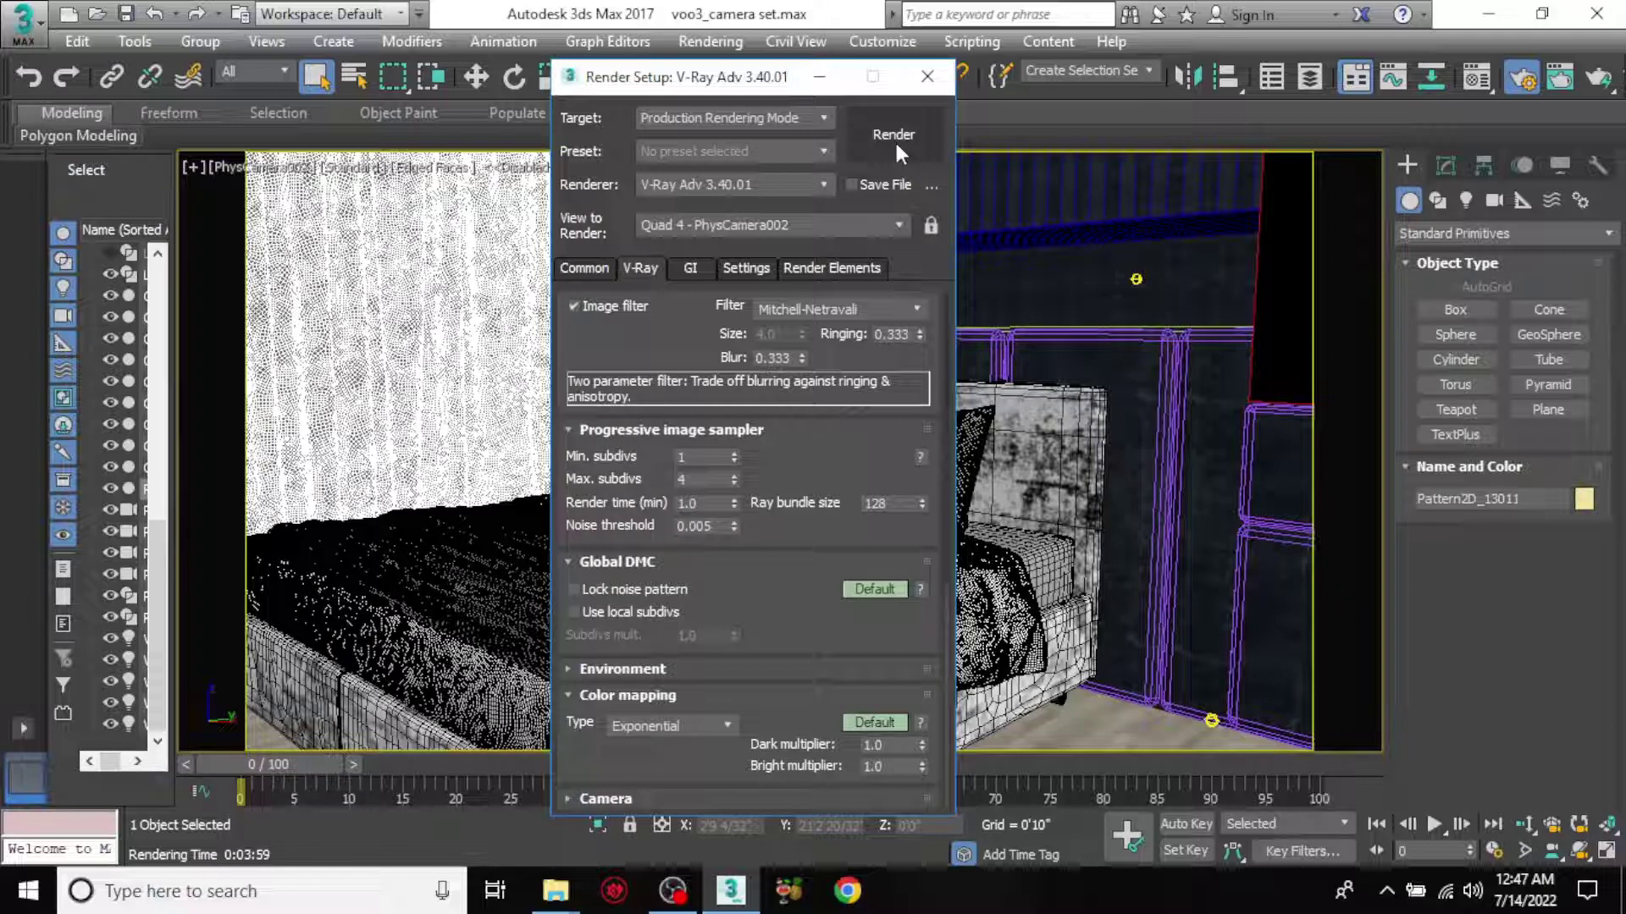
left_click(894, 139)
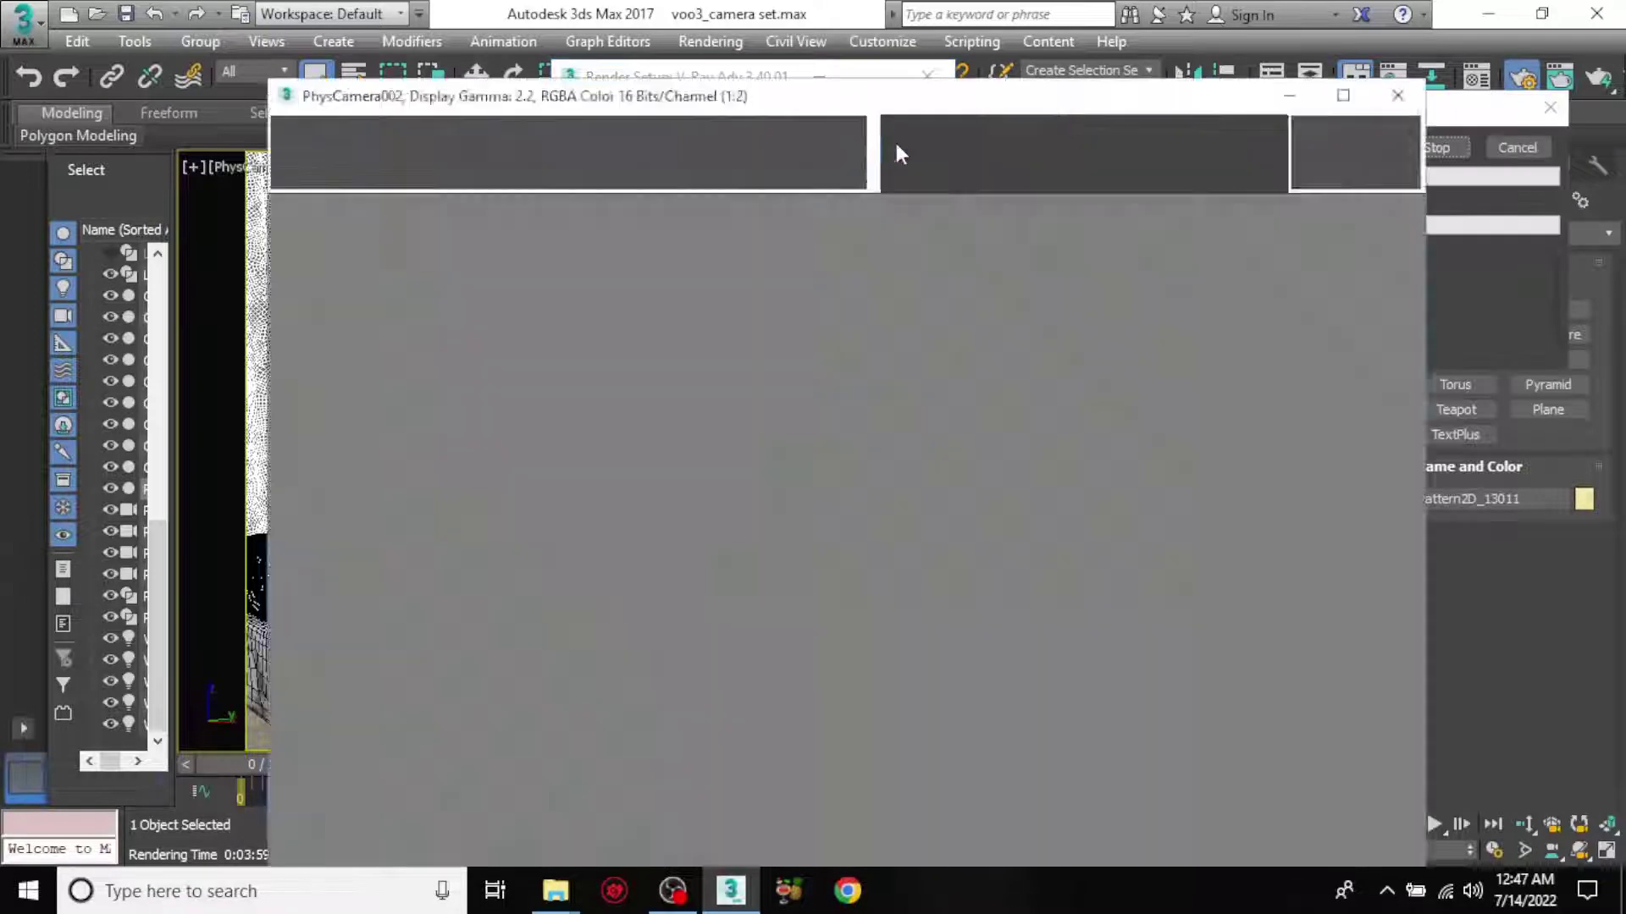